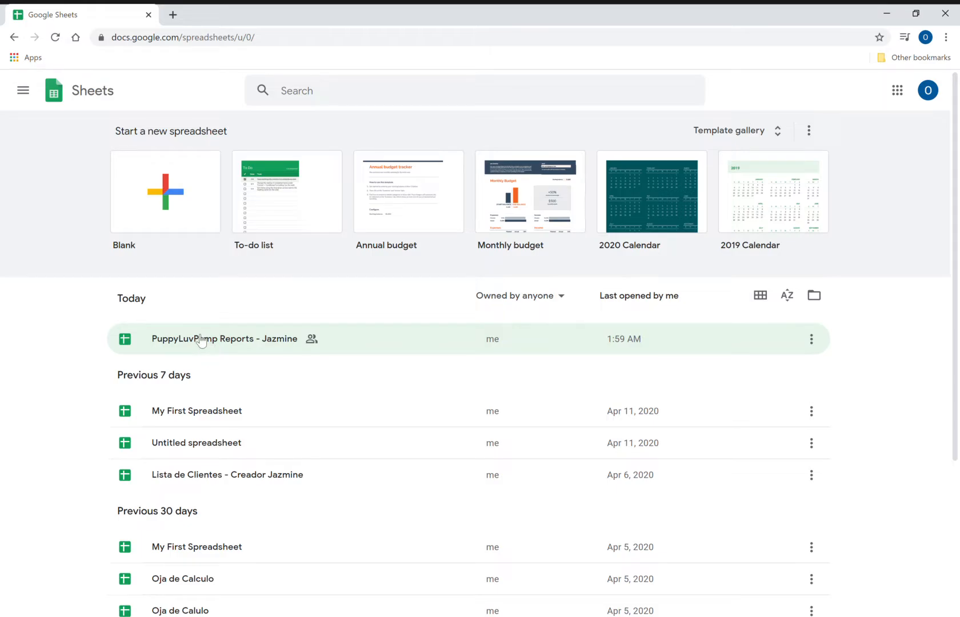
- Open the PuppyLuvPamp Reports spreadsheet from the Today file list
left_click(199, 341)
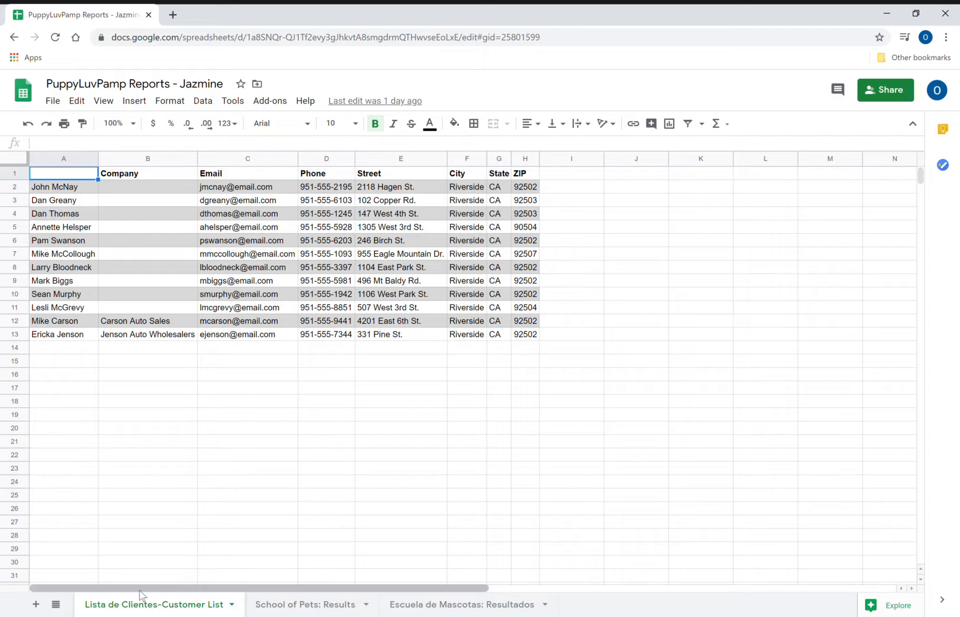
left_click(232, 604)
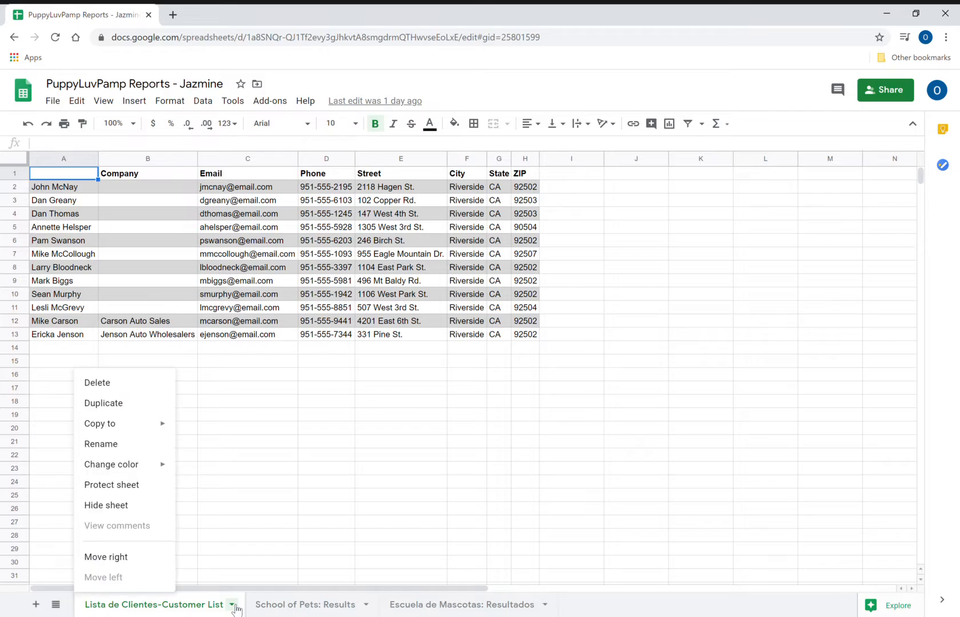
left_click(119, 445)
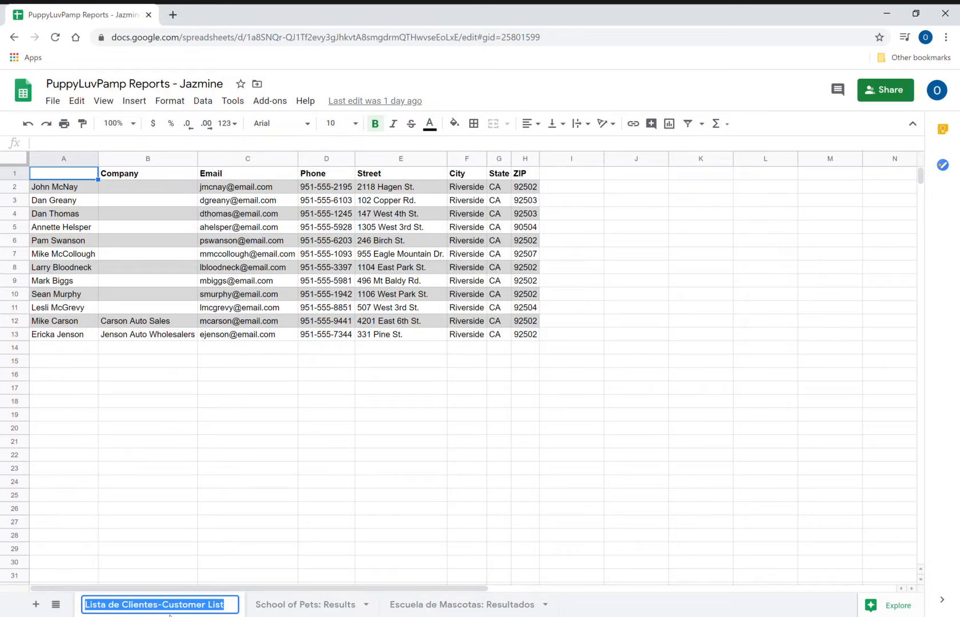
left_click(232, 604)
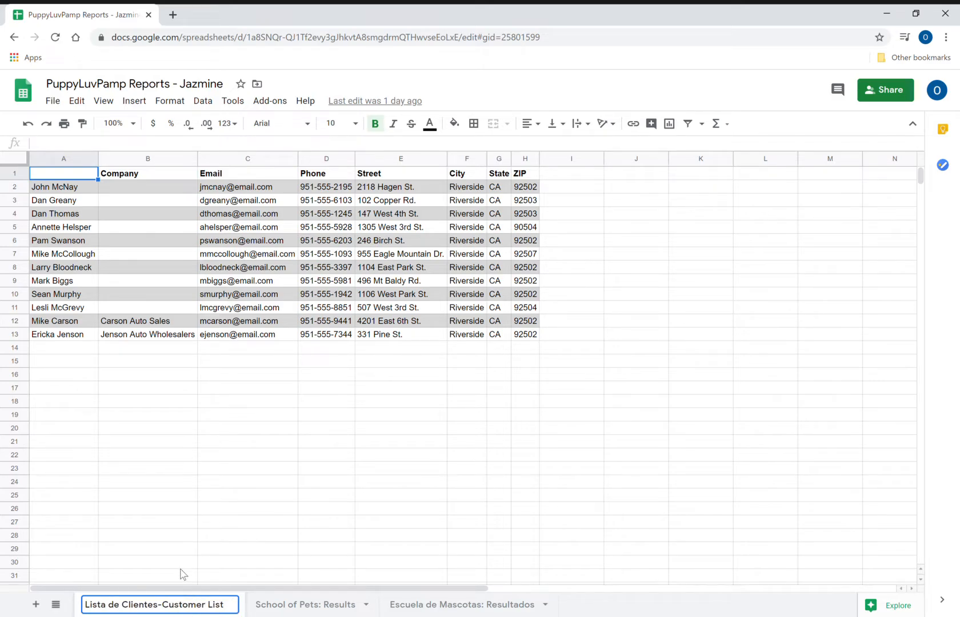
left_click(321, 610)
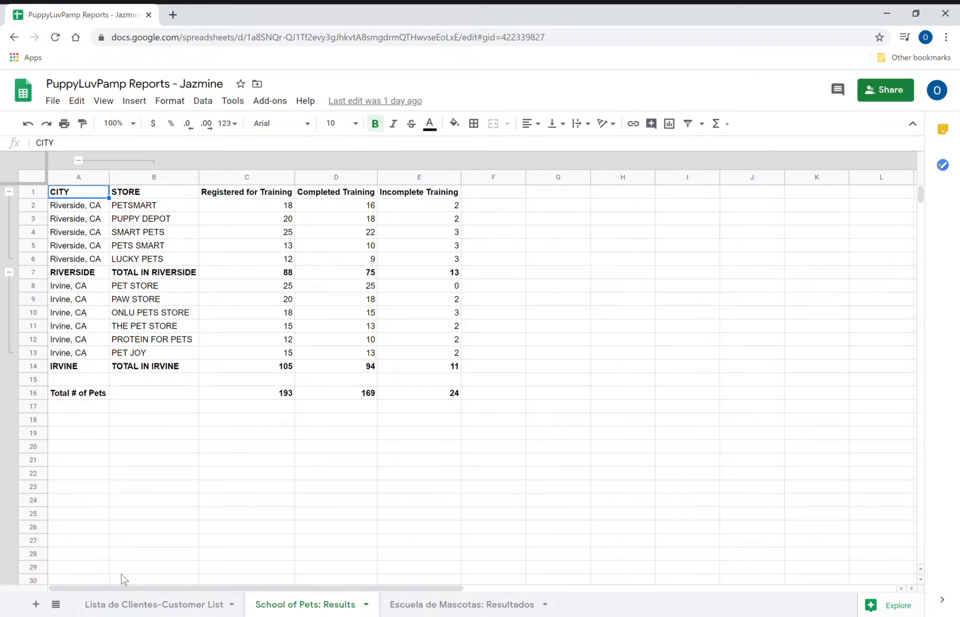
left_click(114, 606)
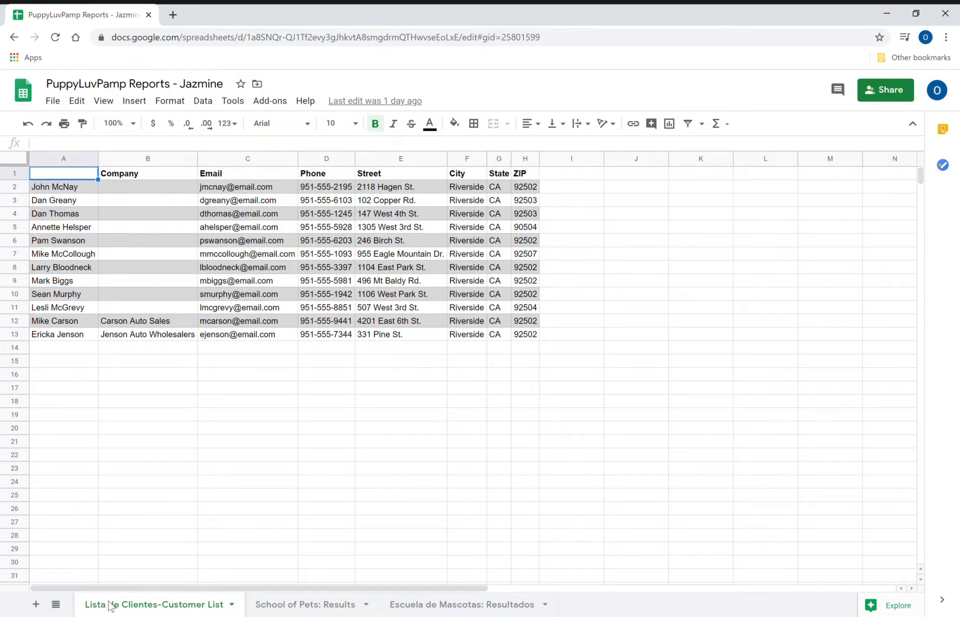
- Add a new sheet and put the header CITY in A1
left_click(36, 604)
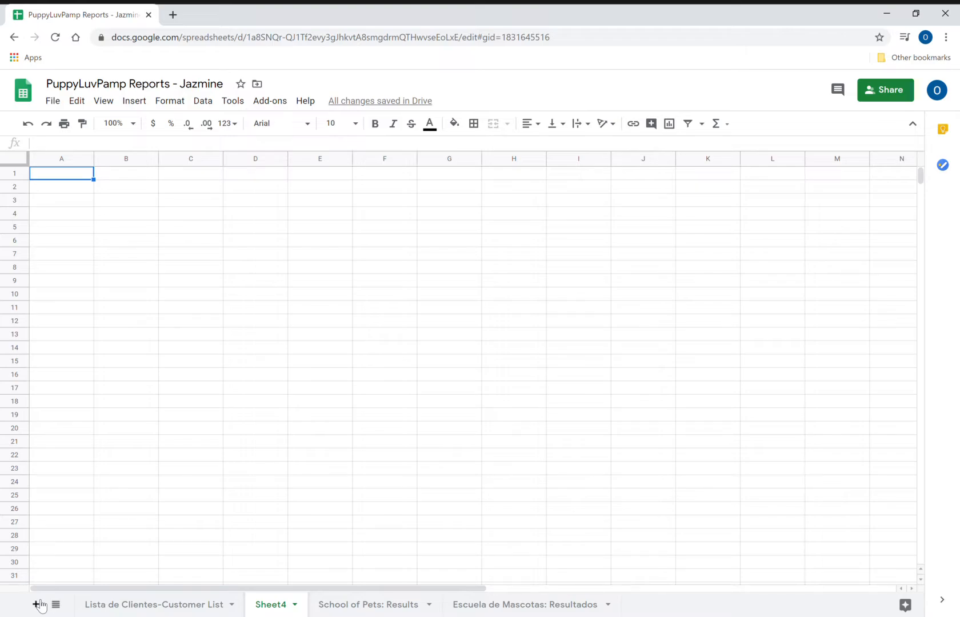
type("CTY")
key("Return")
key("Up")
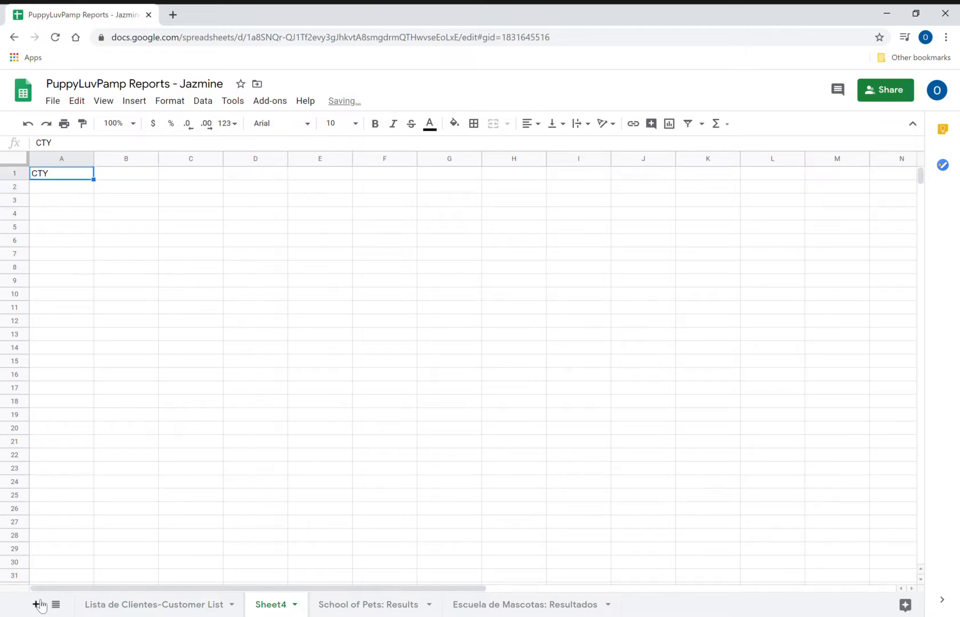
type("CITY")
key("Return")
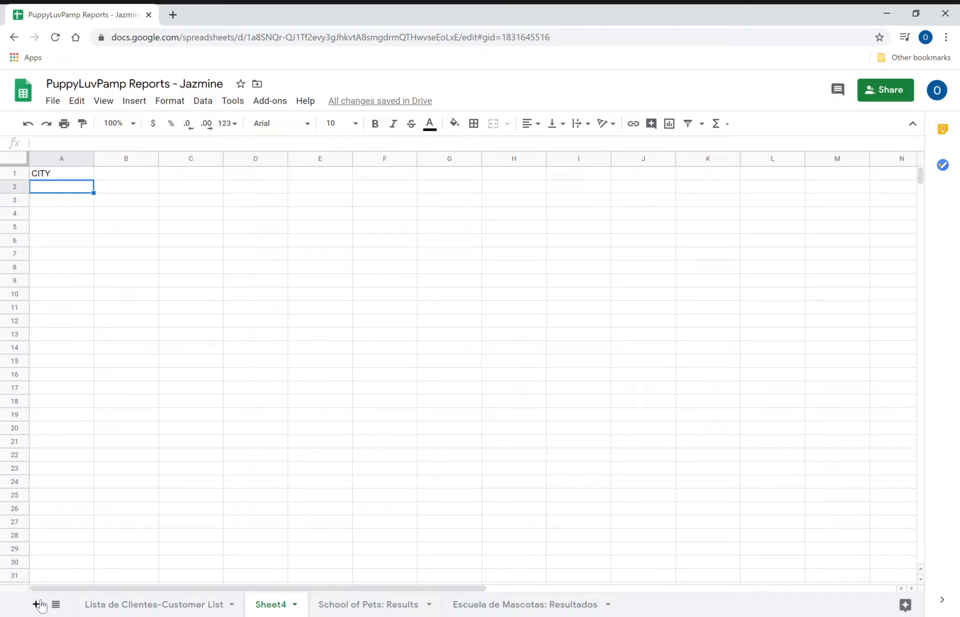
- Enter Riverside, CA in cells A2 and A3
type("Riverside")
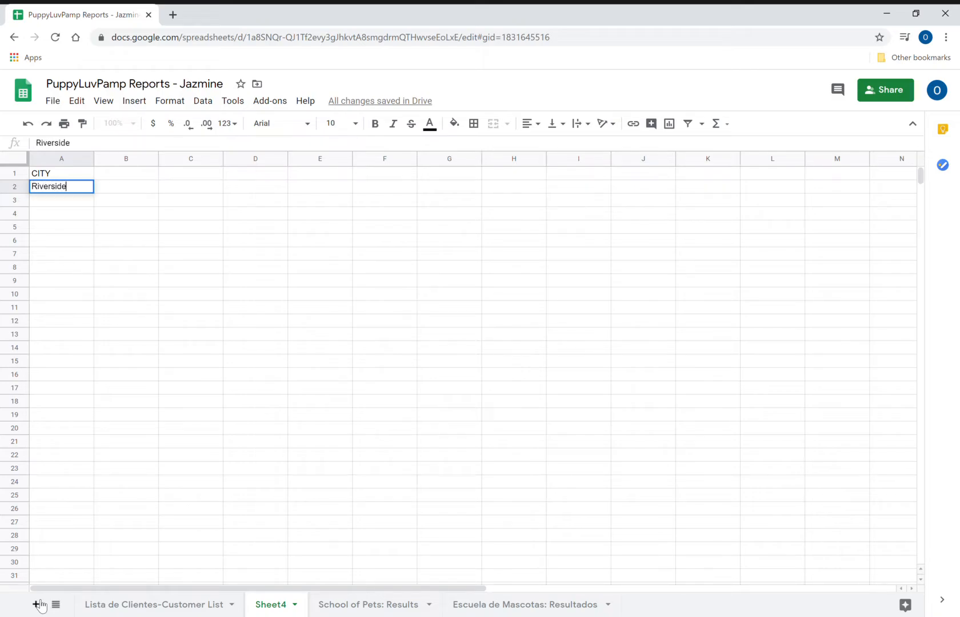
type(", Cit")
key("BackSpace")
key("BackSpace")
type("A")
key("Return")
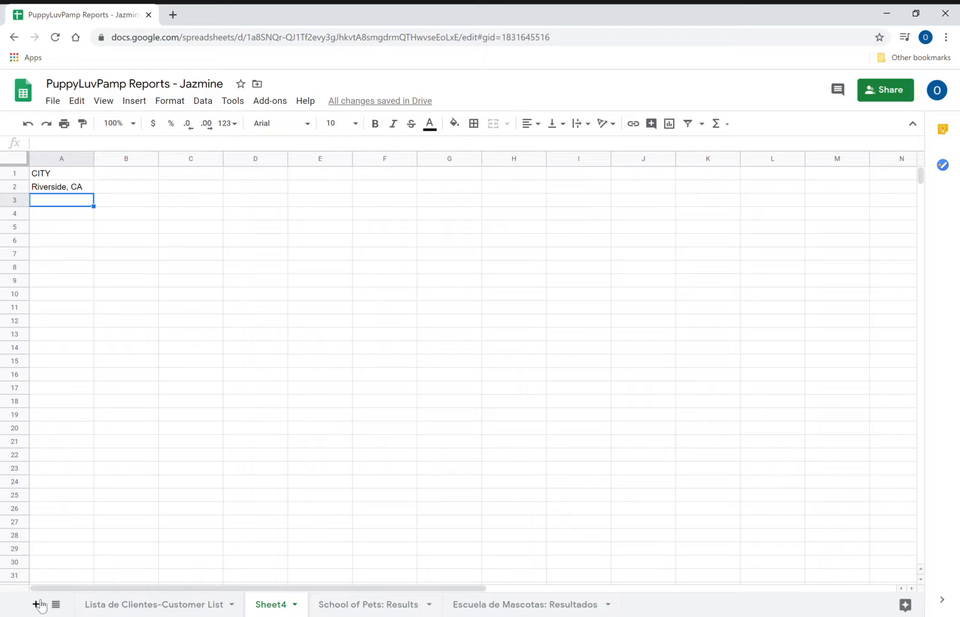
type("r")
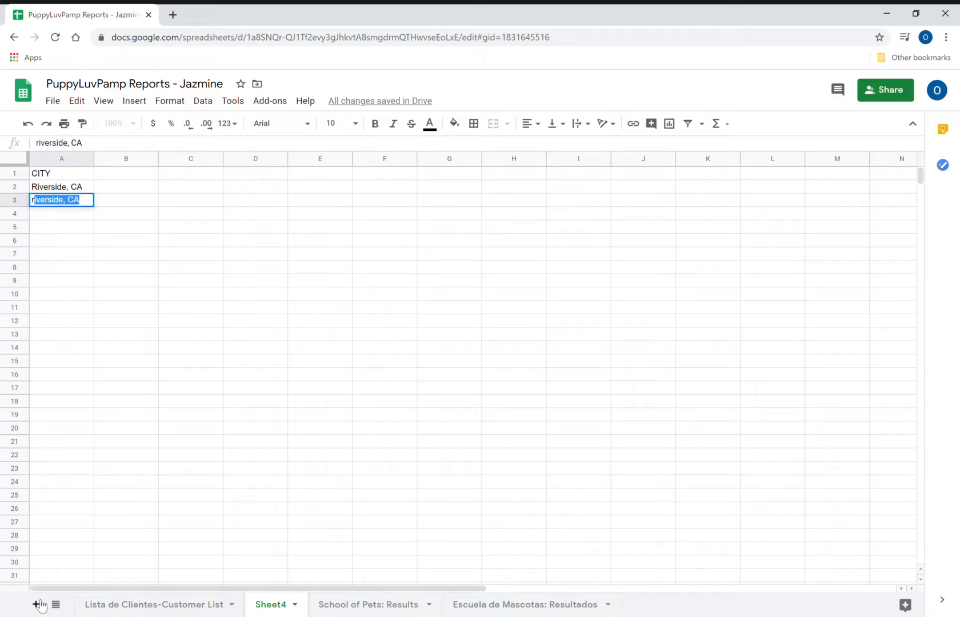
key("BackSpace")
key("BackSpace")
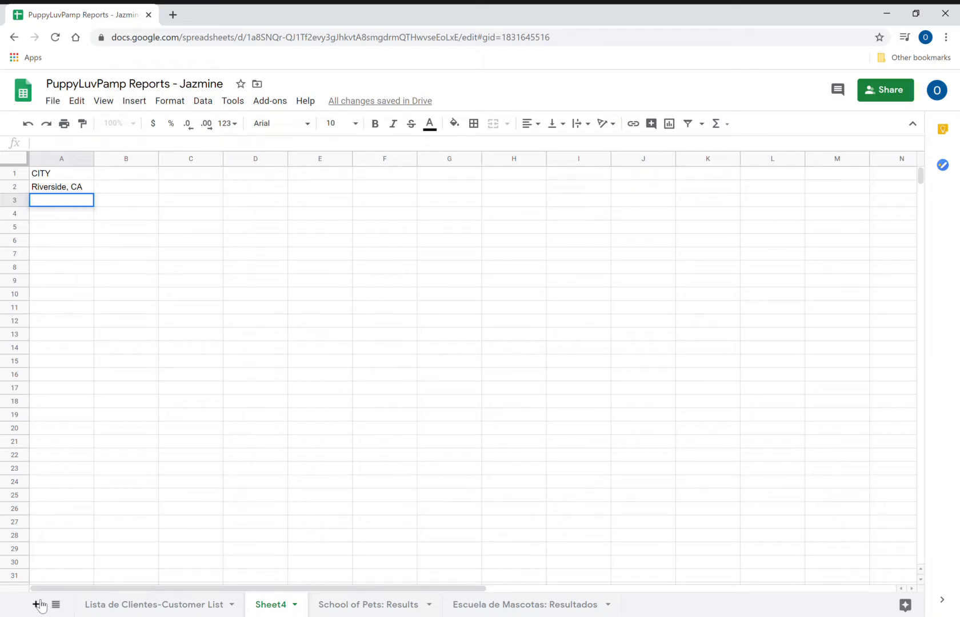
type("rIVE")
key("BackSpace")
key("BackSpace")
key("BackSpace")
key("BackSpace")
key("BackSpace")
type("Riverside, CA")
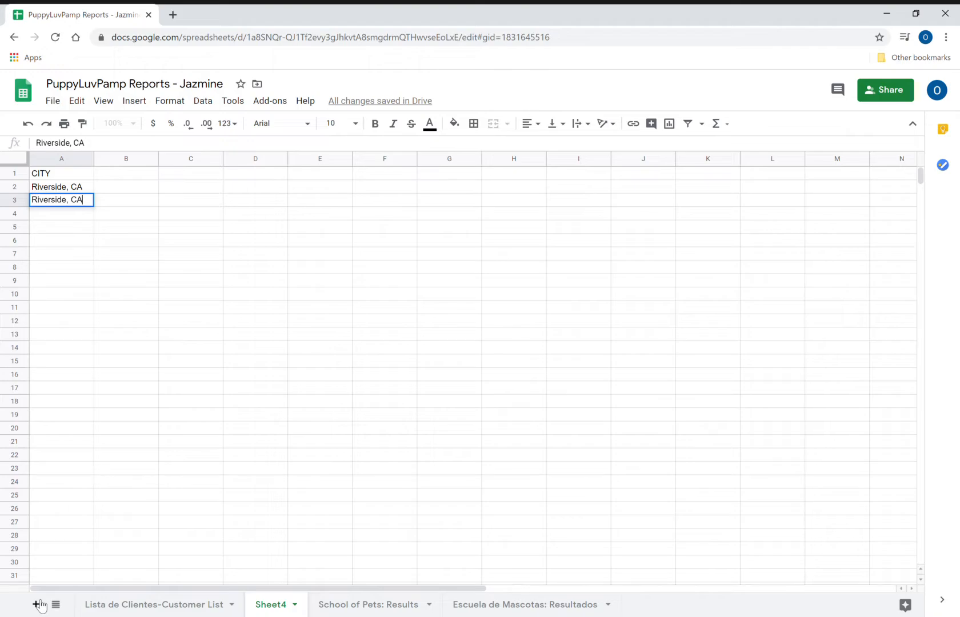
key("Return")
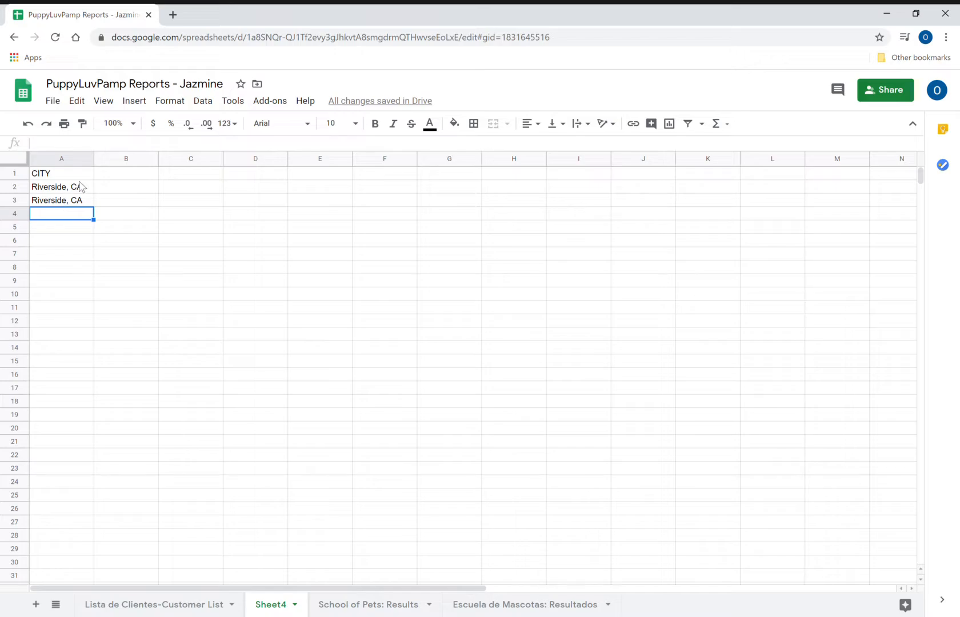
- Fill Riverside, CA down to A6 and enter the RIVERSIDE subtotal label in A7
left_click(79, 202)
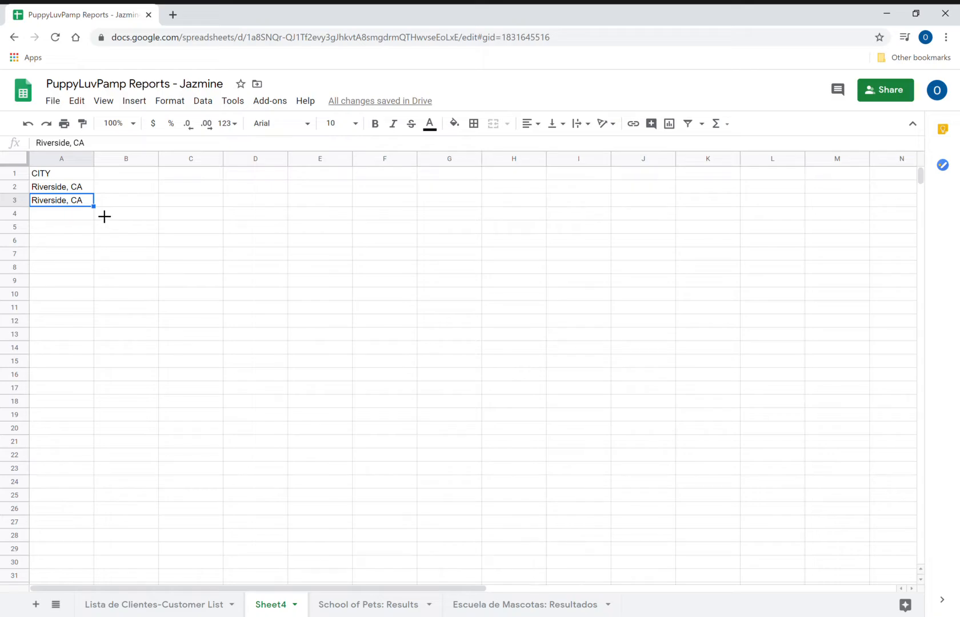
left_click_drag(104, 216, 95, 245)
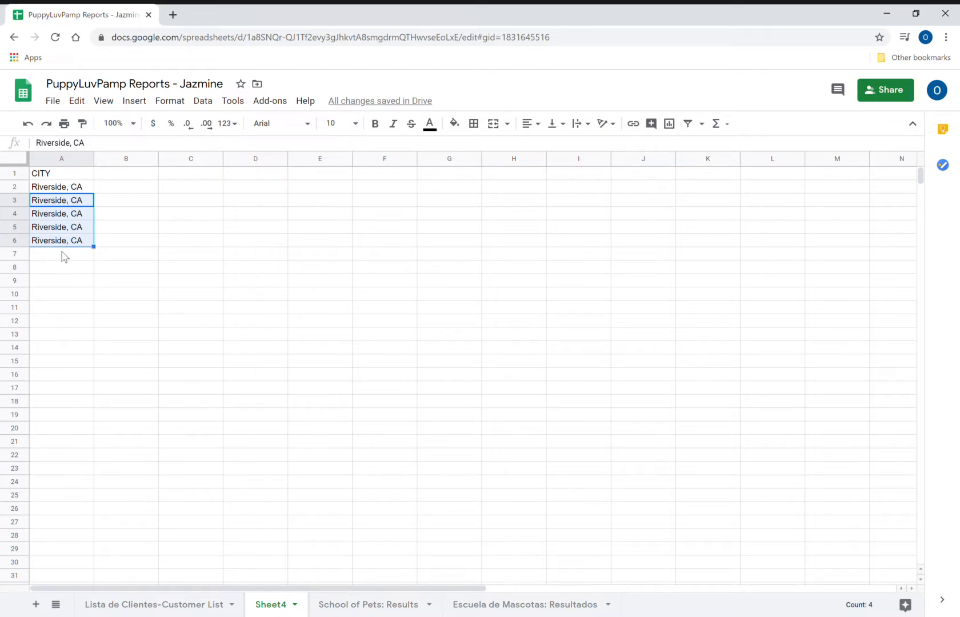
left_click(48, 262)
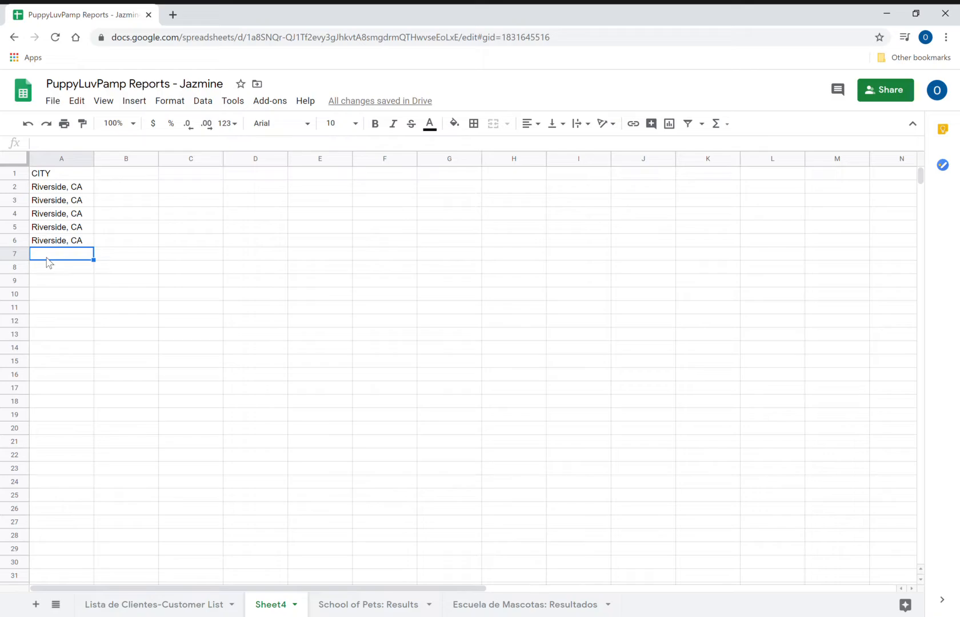
type("r")
key("BackSpace")
key("BackSpace")
type("RIVERSIDE")
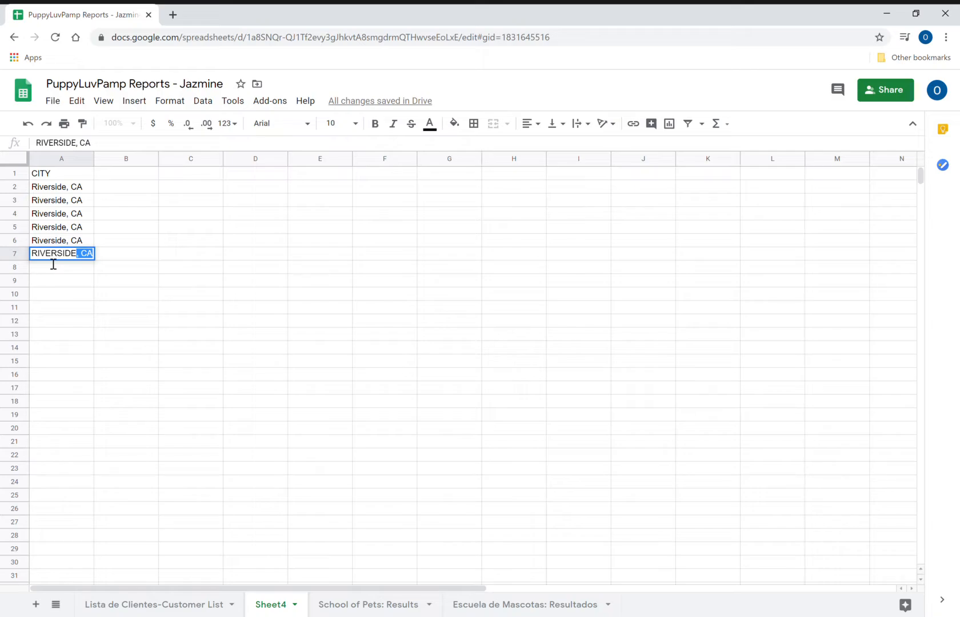
key("BackSpace")
- Enter Irvine, CA in A8 and fill it down through A13
left_click(47, 261)
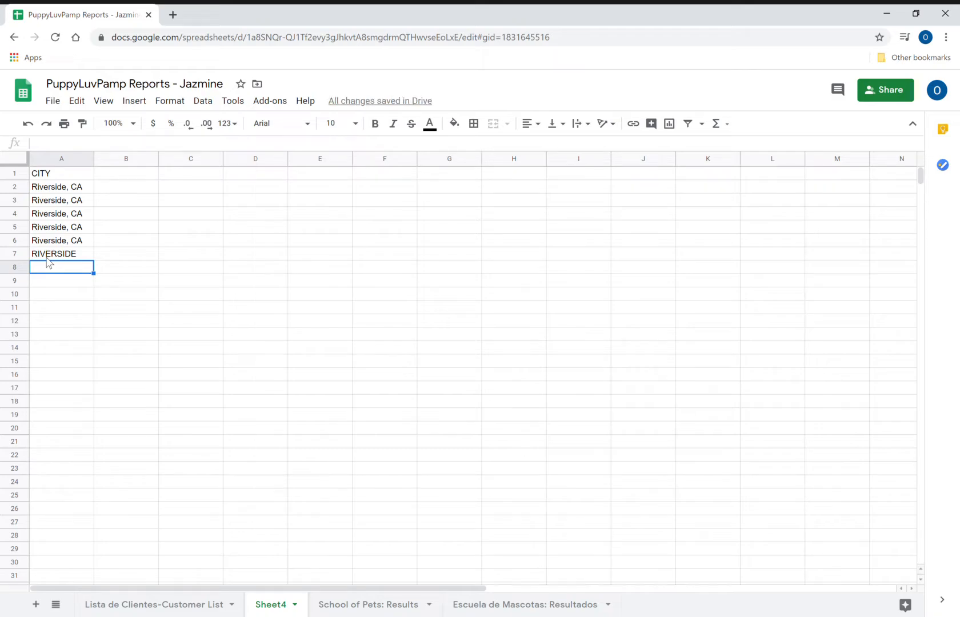
type("irvine, CA")
key("Return")
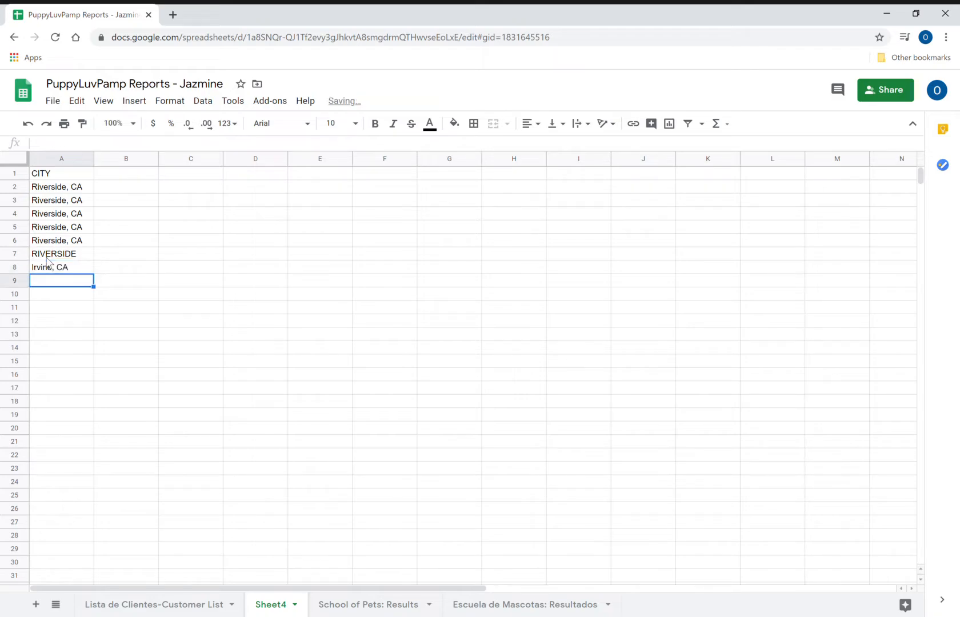
left_click(71, 266)
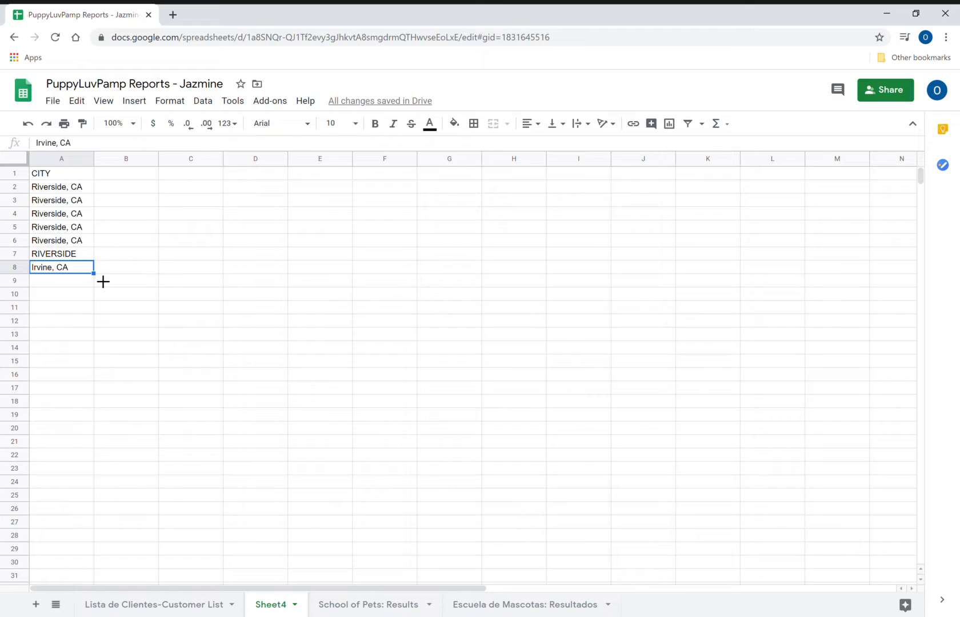
left_click_drag(103, 281, 95, 341)
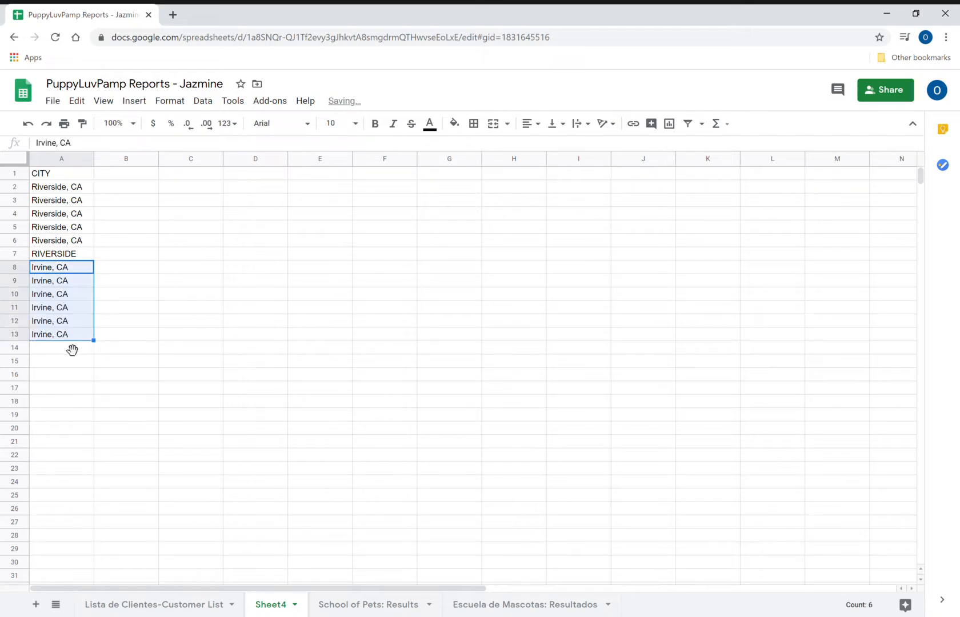
- Put the IRVINE label in A14 and Total # of Pets in A16, leaving A15 empty
left_click(45, 354)
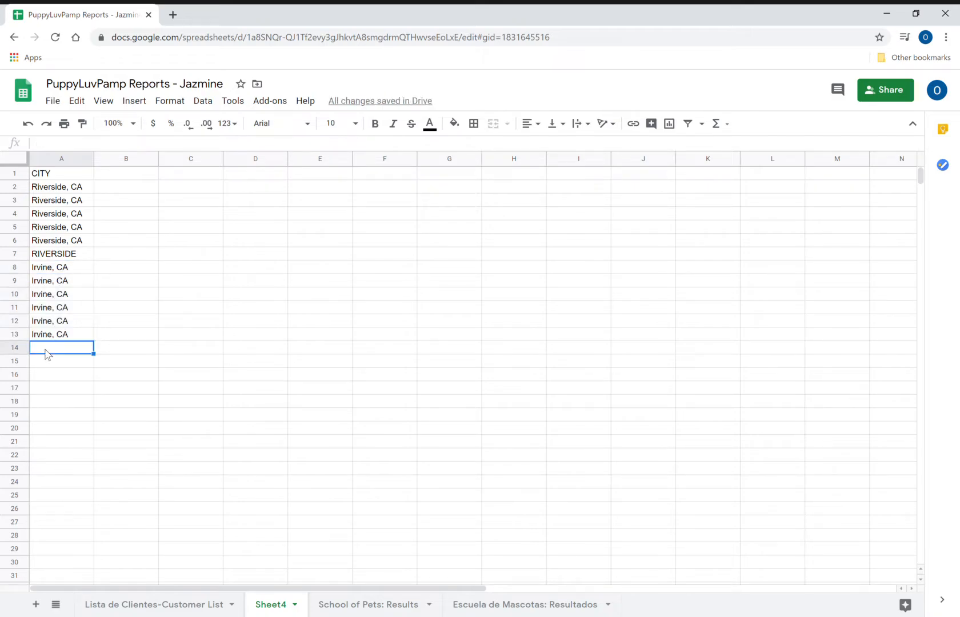
type("IRVINCE")
key("BackSpace")
key("BackSpace")
type("E")
key("BackSpace")
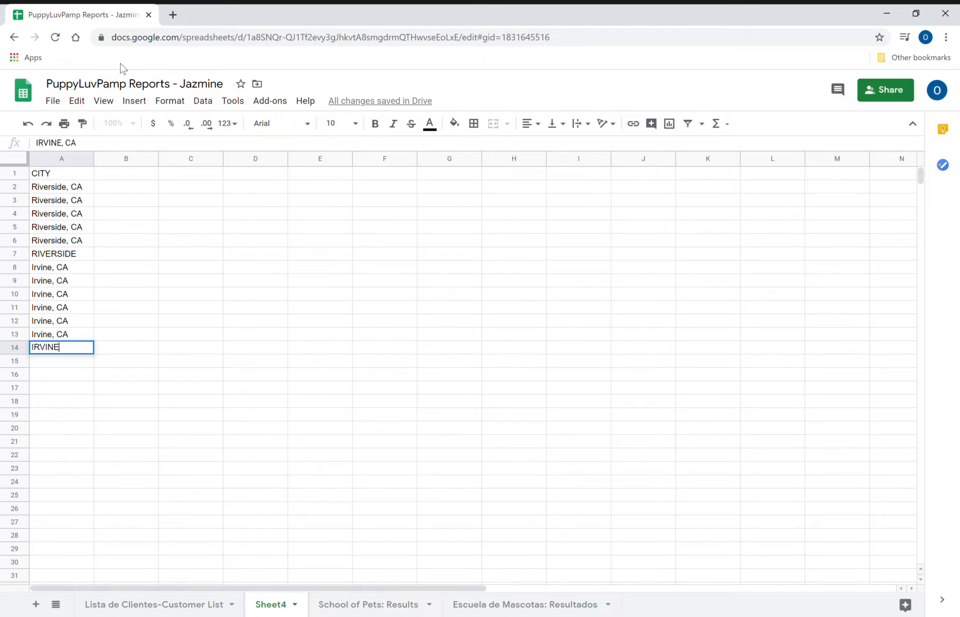
key("Return")
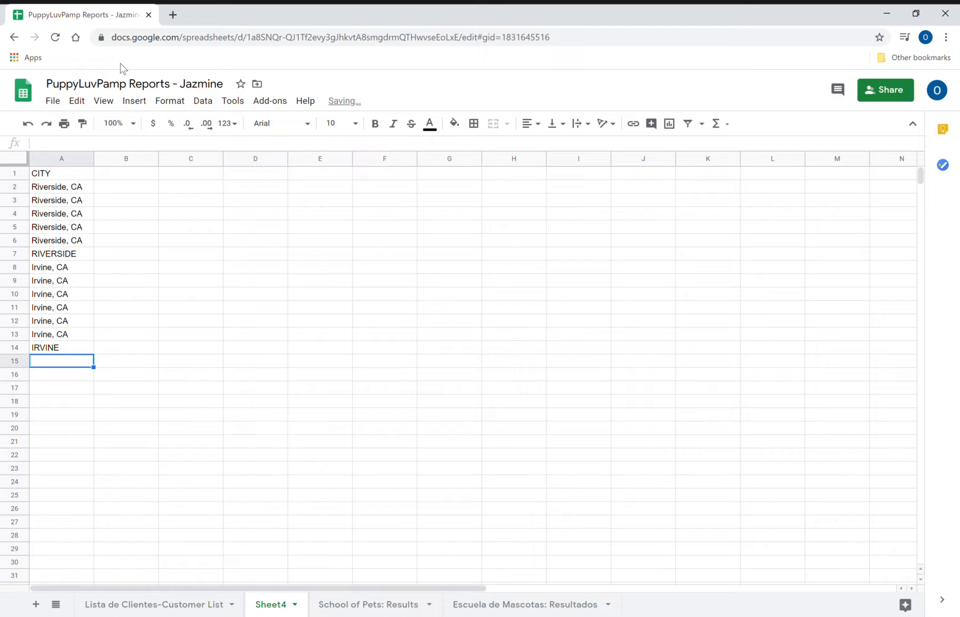
type("t")
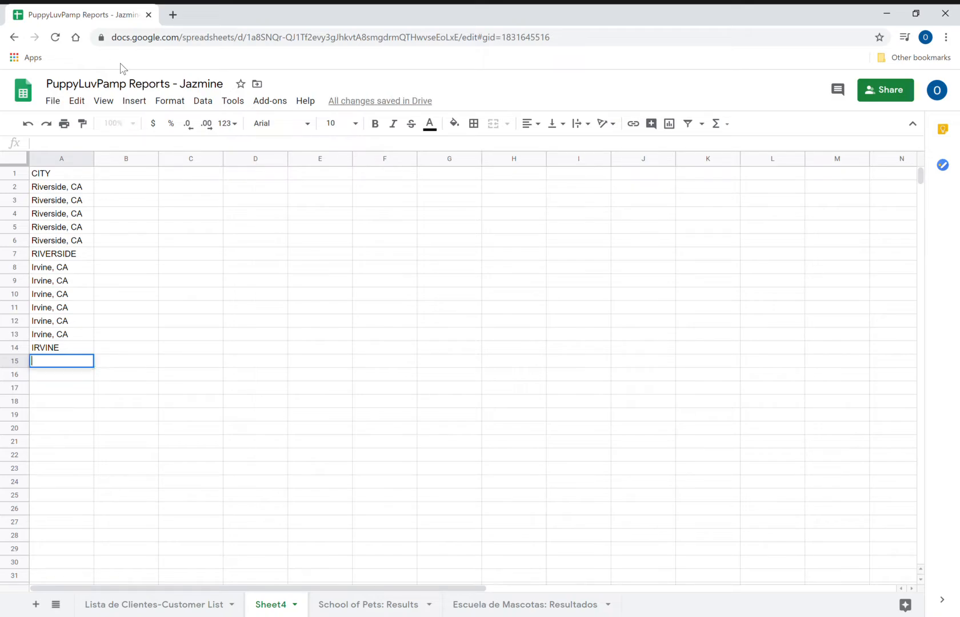
key("BackSpace")
key("Return")
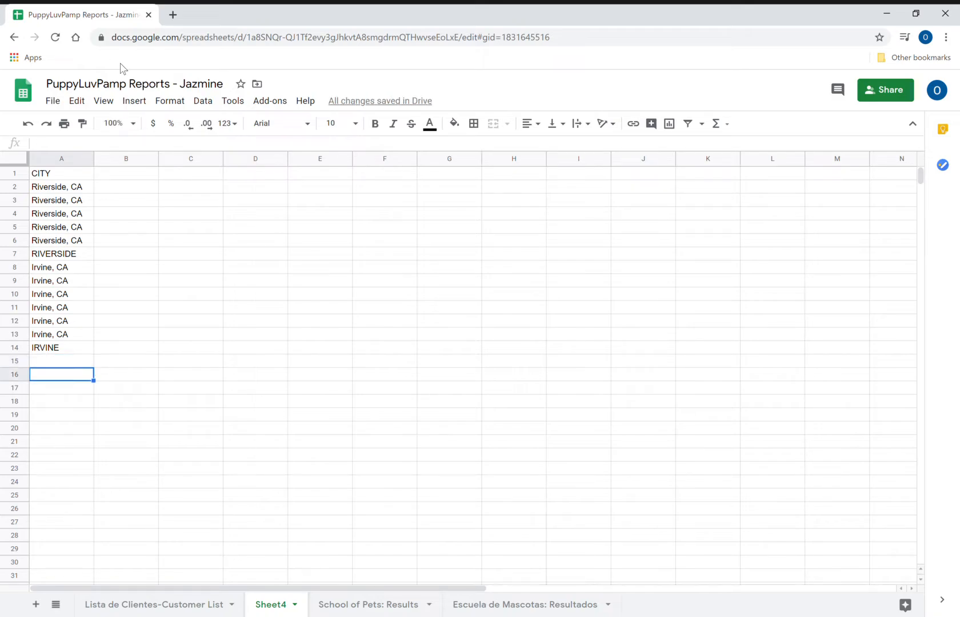
type("Total")
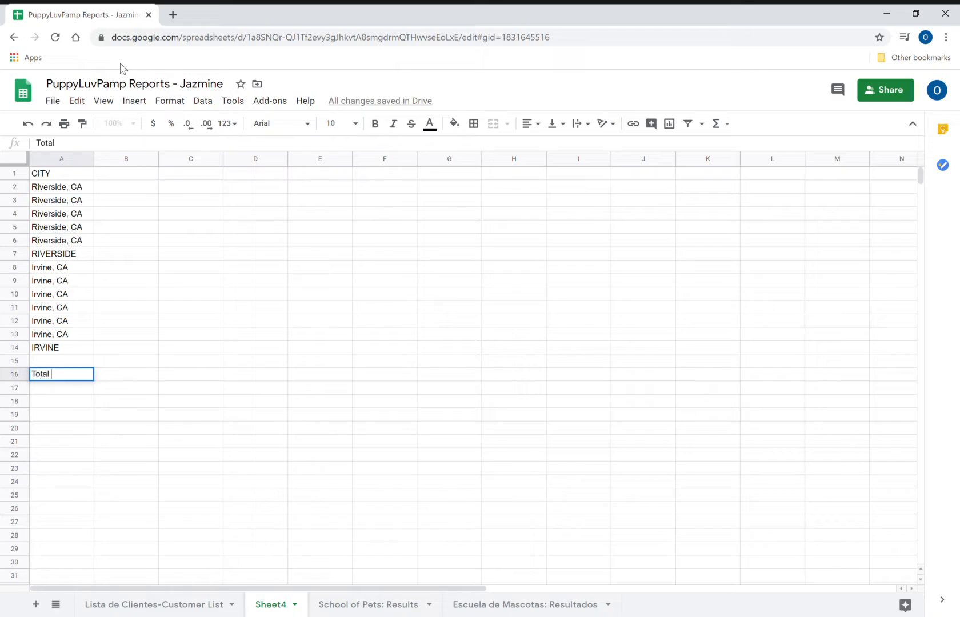
type(" # of Pets")
- Bold header row 1 plus rows 7, 14 and 16 (RIVERSIDE, IRVINE, Total # of Pets)
left_click(83, 176)
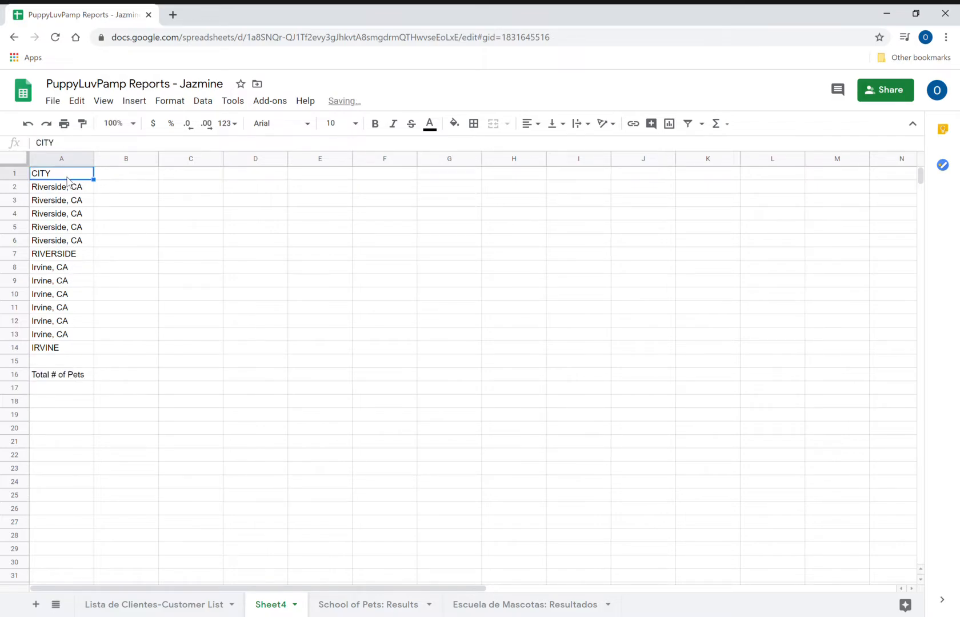
left_click(16, 174)
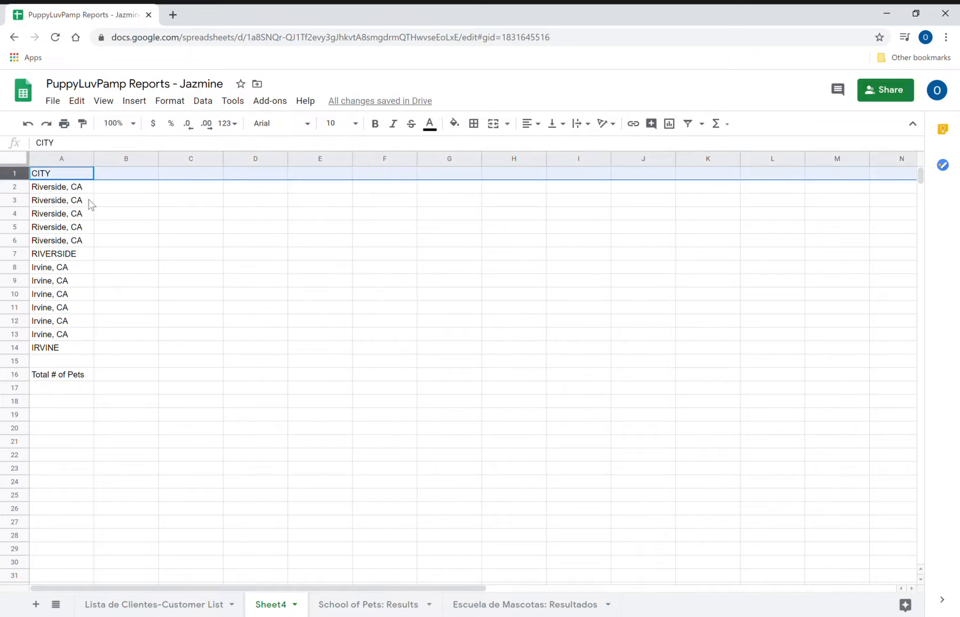
left_click(383, 127)
left_click(17, 349)
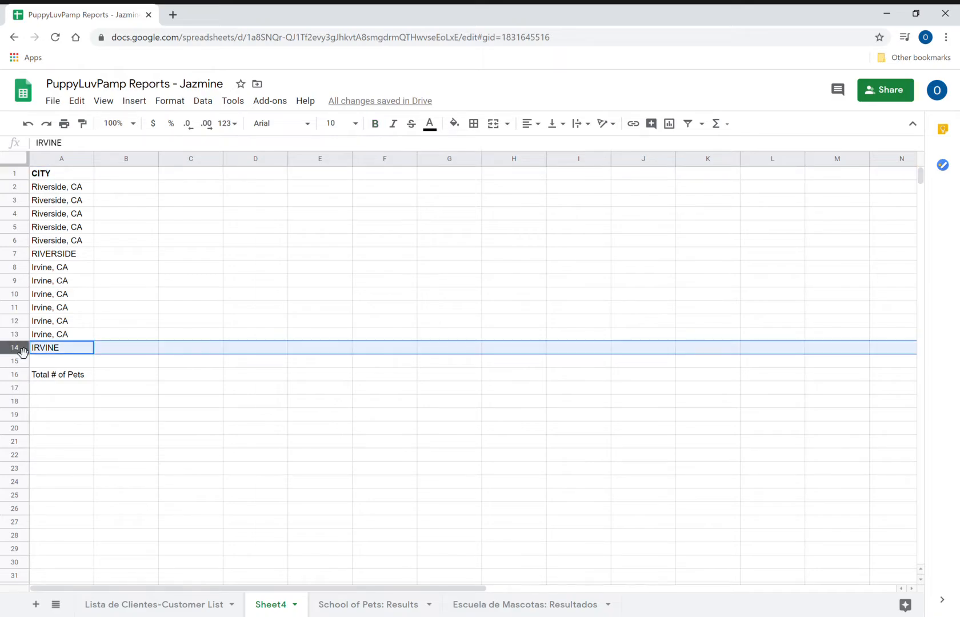
left_click(11, 257)
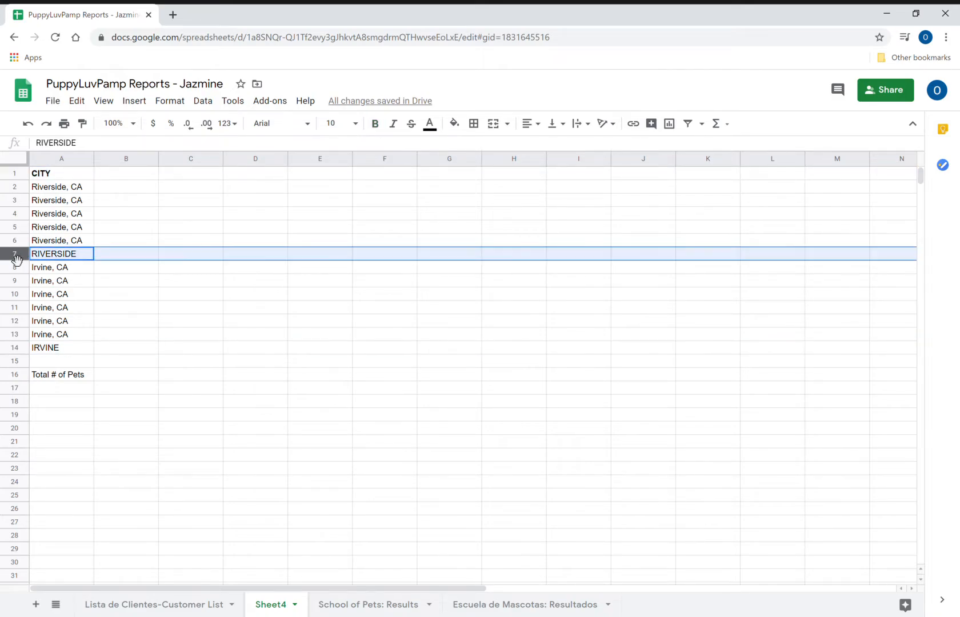
left_click(378, 123)
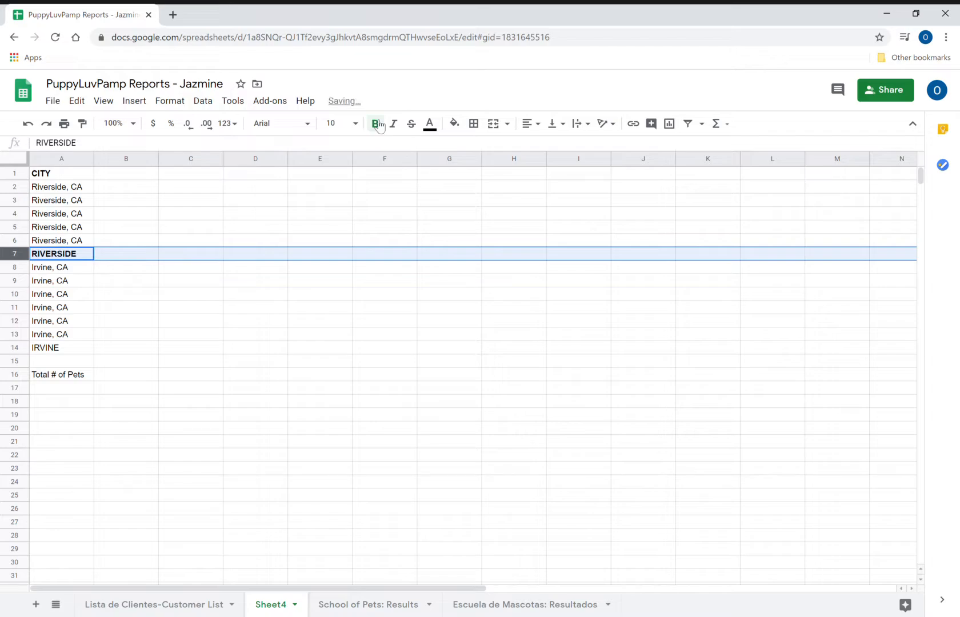
left_click(17, 349)
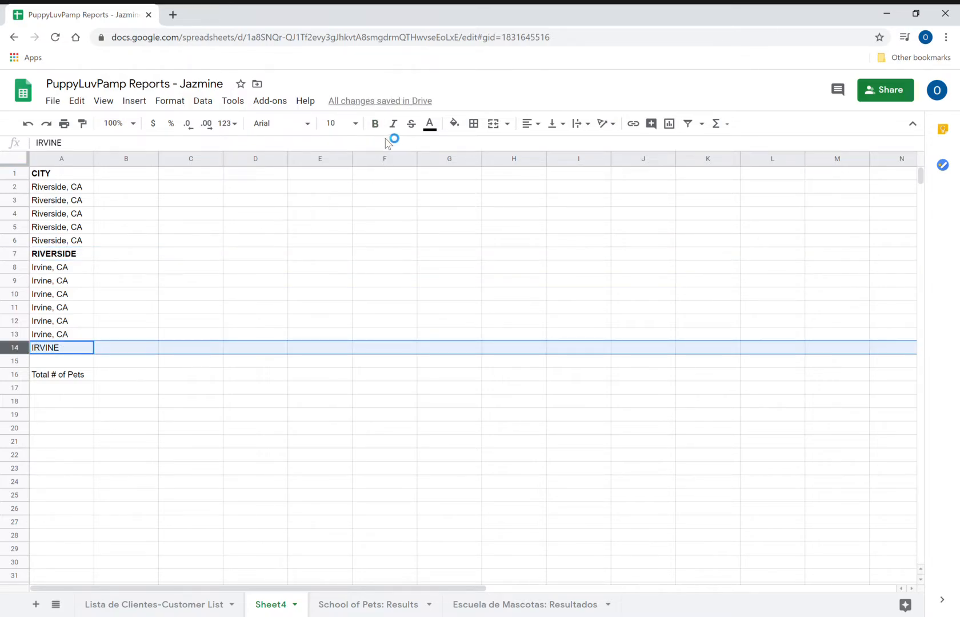
left_click(376, 124)
left_click(16, 375)
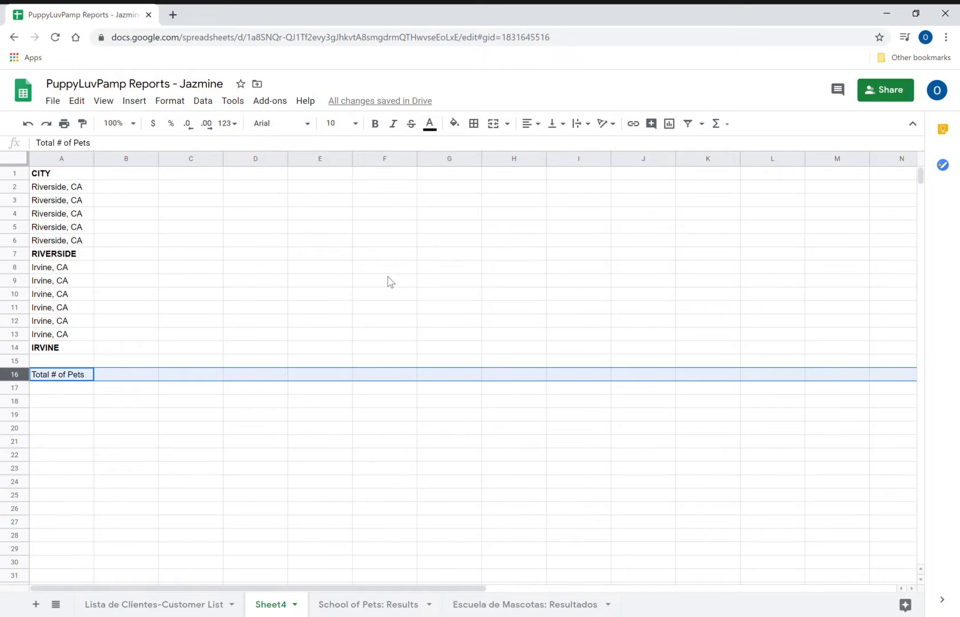
left_click(382, 128)
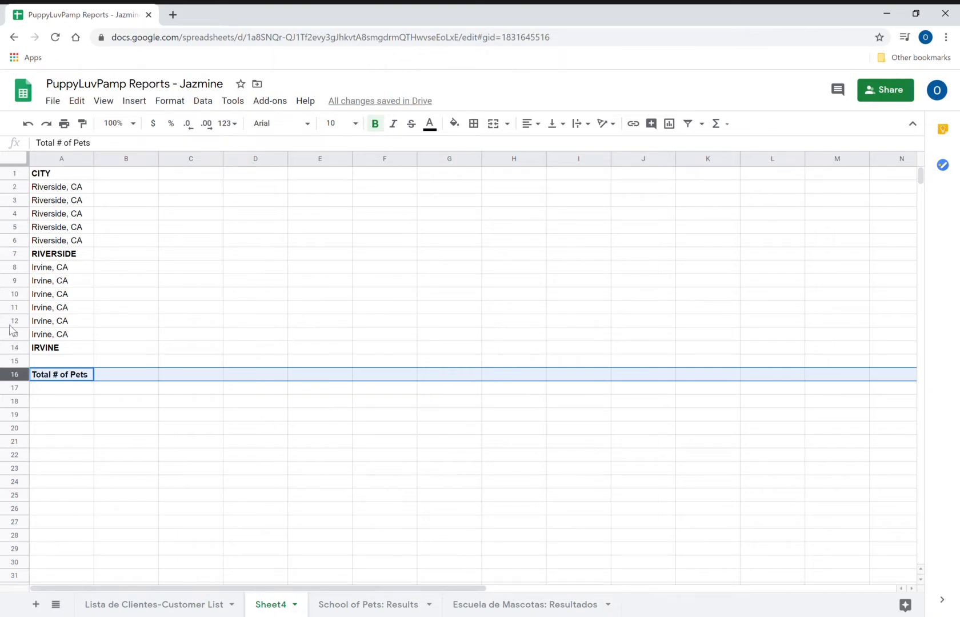
- Head column B STORE, list PETSMART, PUPPY DEPOT, SMART PETS, PETS SMART, LUCKY PETS, then TOTAL IN RIVERSIDE
left_click(121, 179)
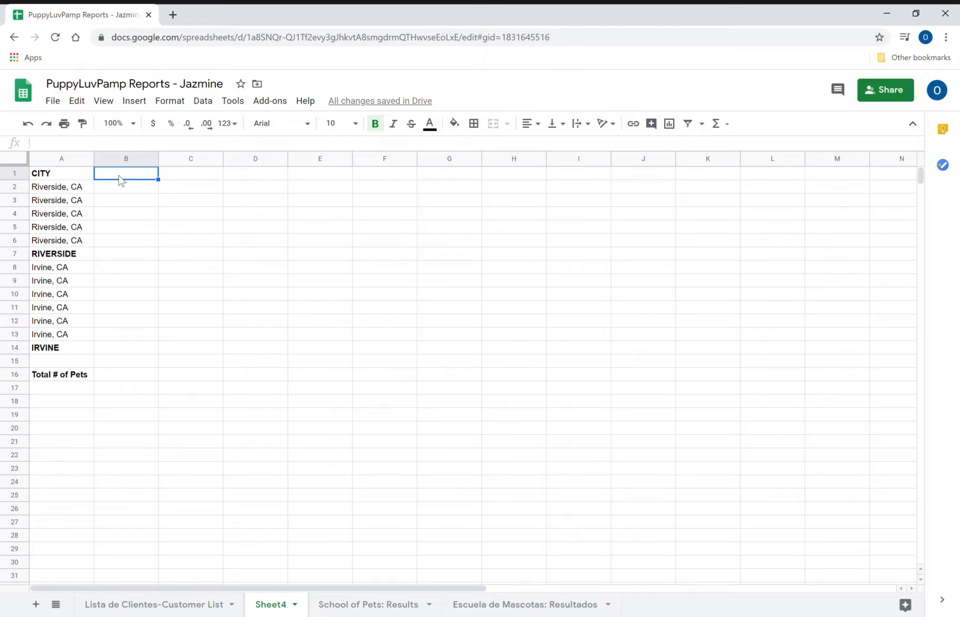
type("STORE")
key("Return")
type("P")
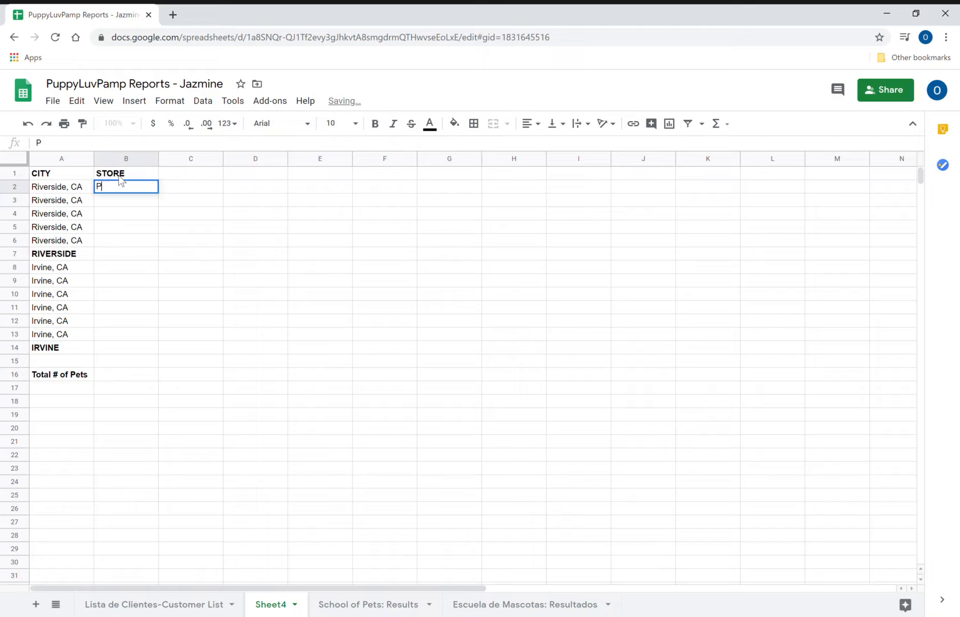
key("BackSpace")
type("PETS")
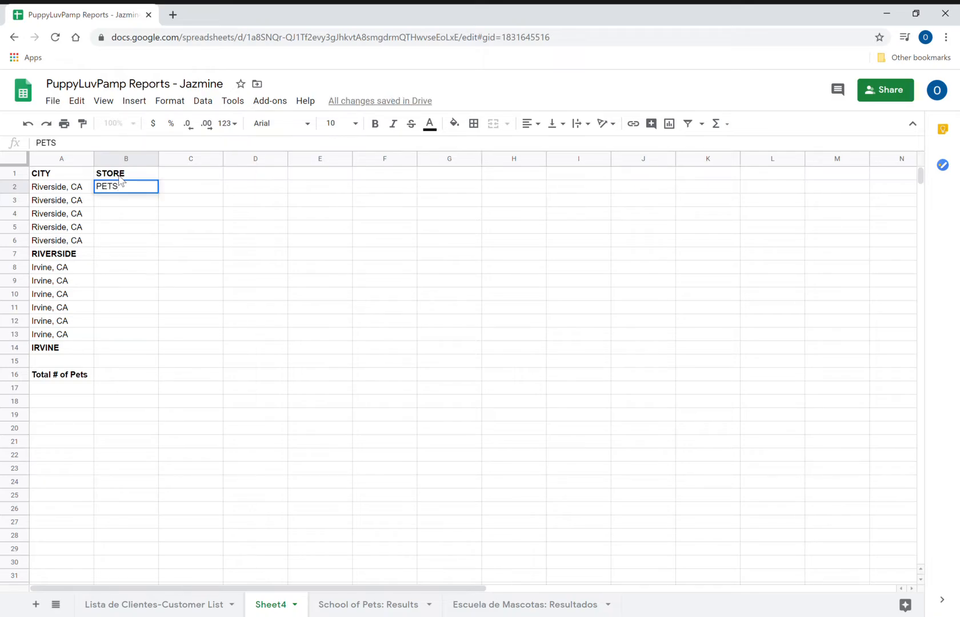
type("MART")
key("Return")
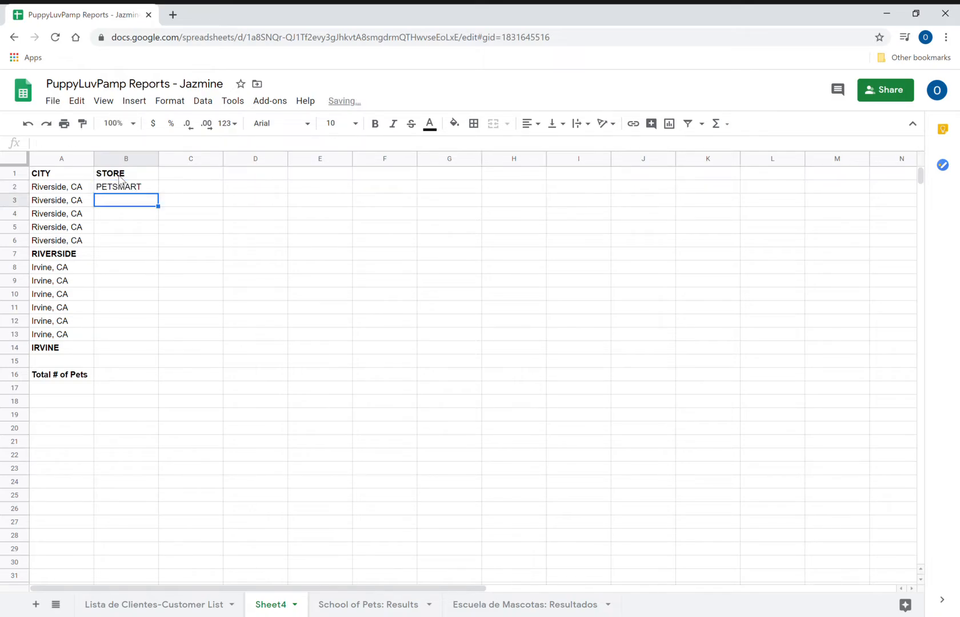
type("PUPP")
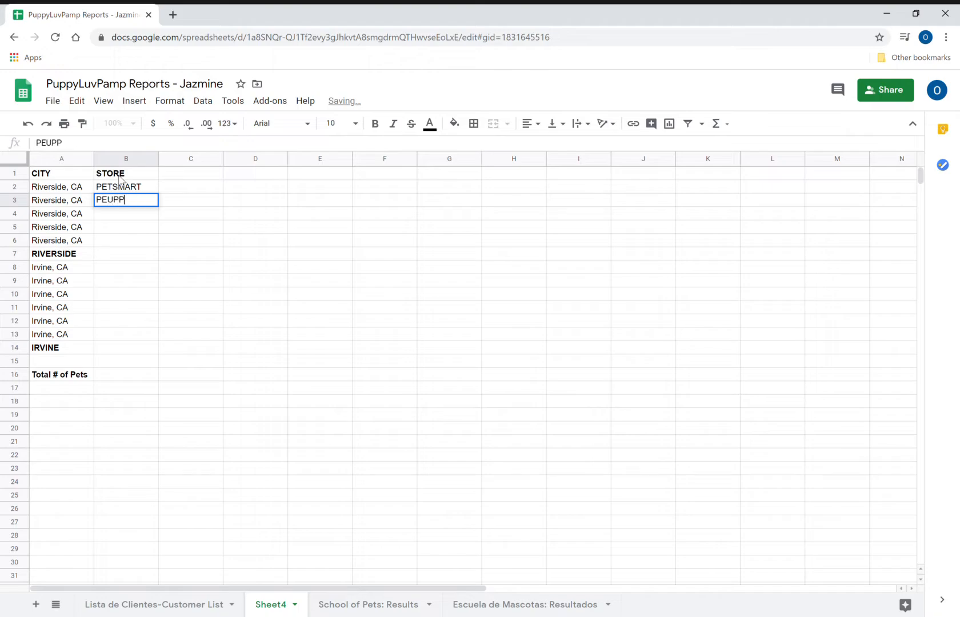
key("BackSpace")
key("BackSpace")
key("BackSpace")
type("UPPY ")
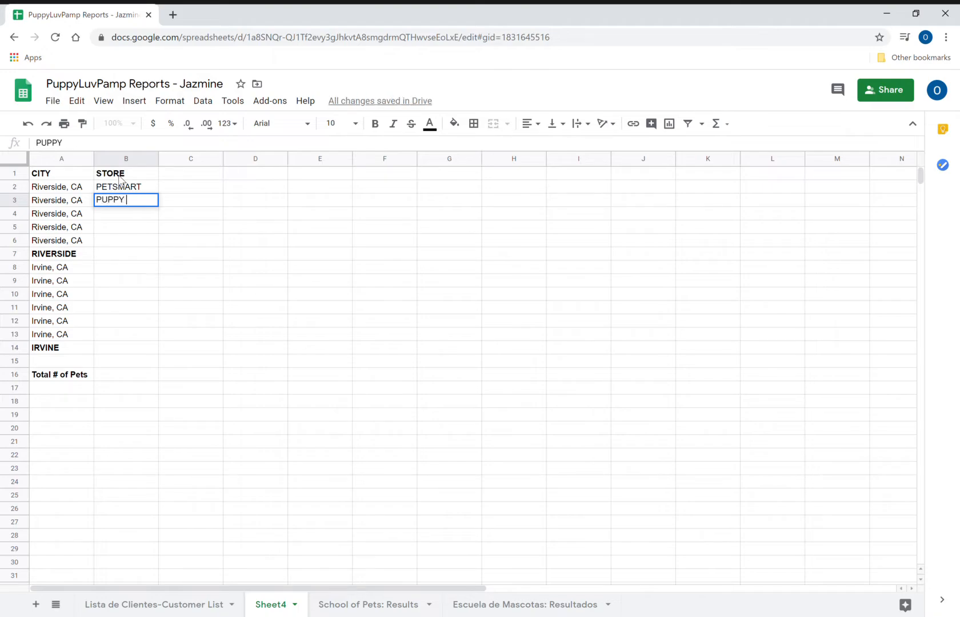
type("DEPOT")
key("Return")
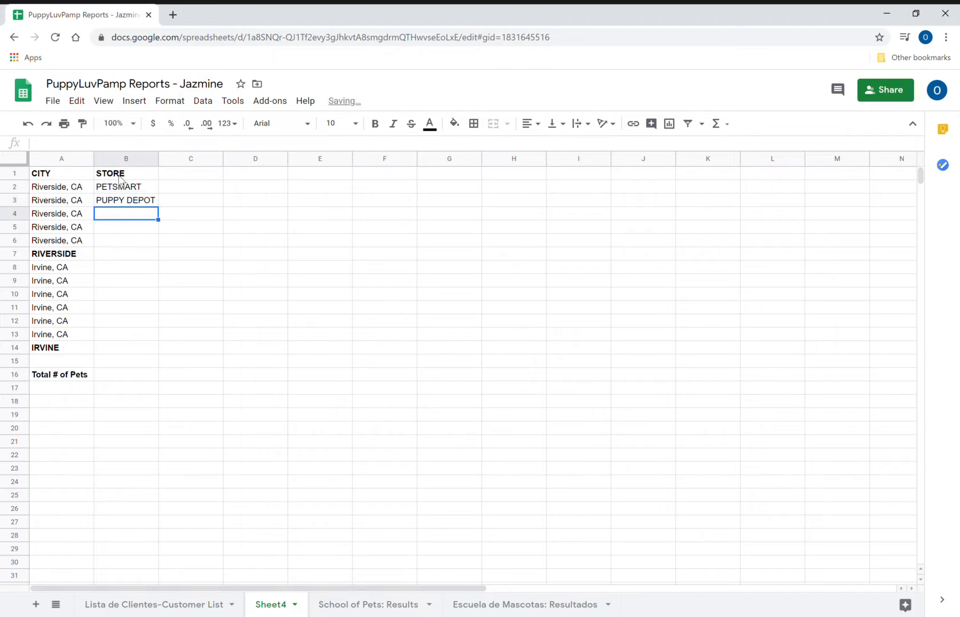
type("SMART PETS")
key("Return")
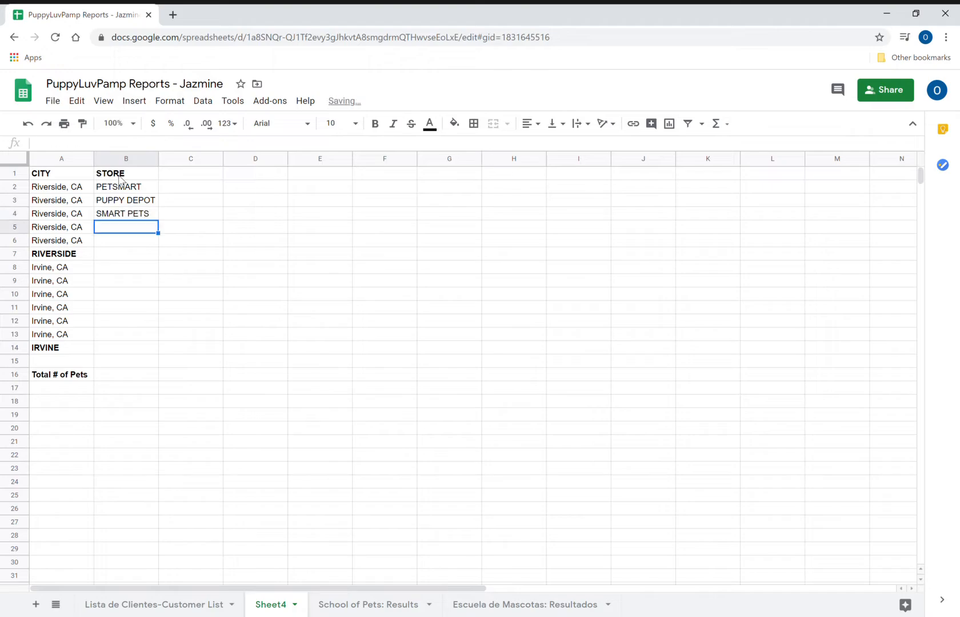
type("PETS")
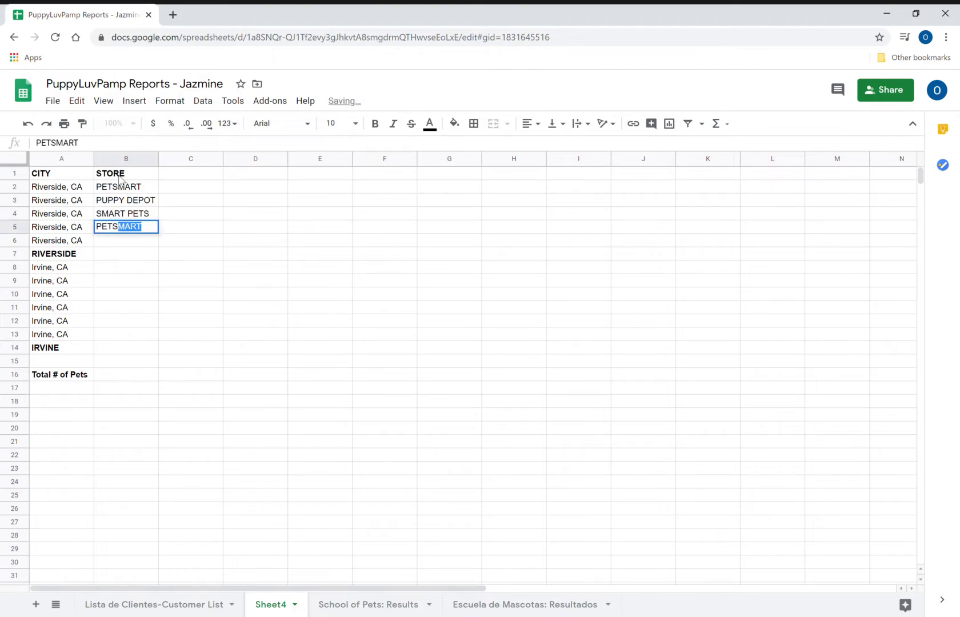
type(" SMART")
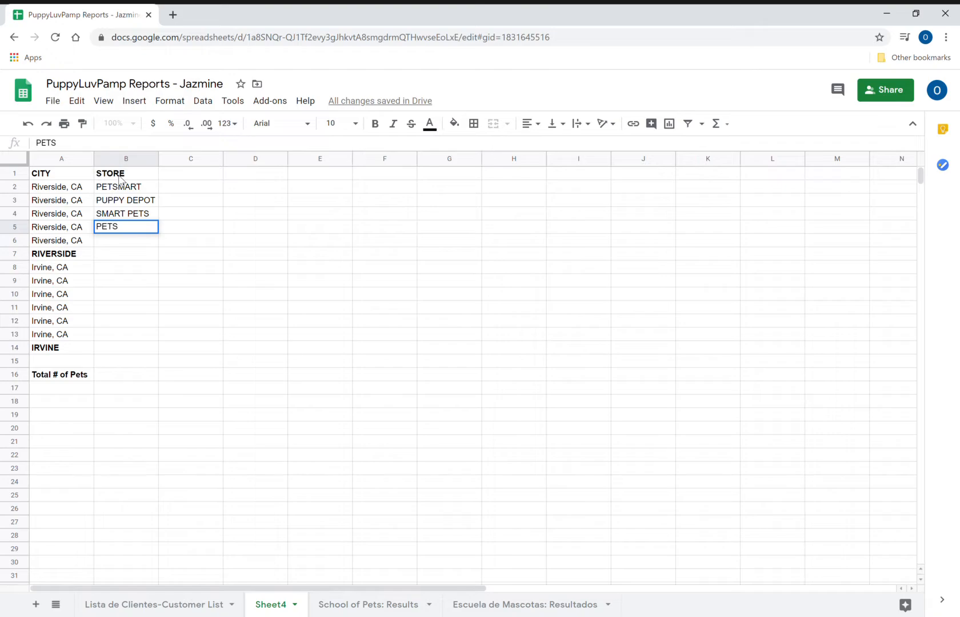
key("Return")
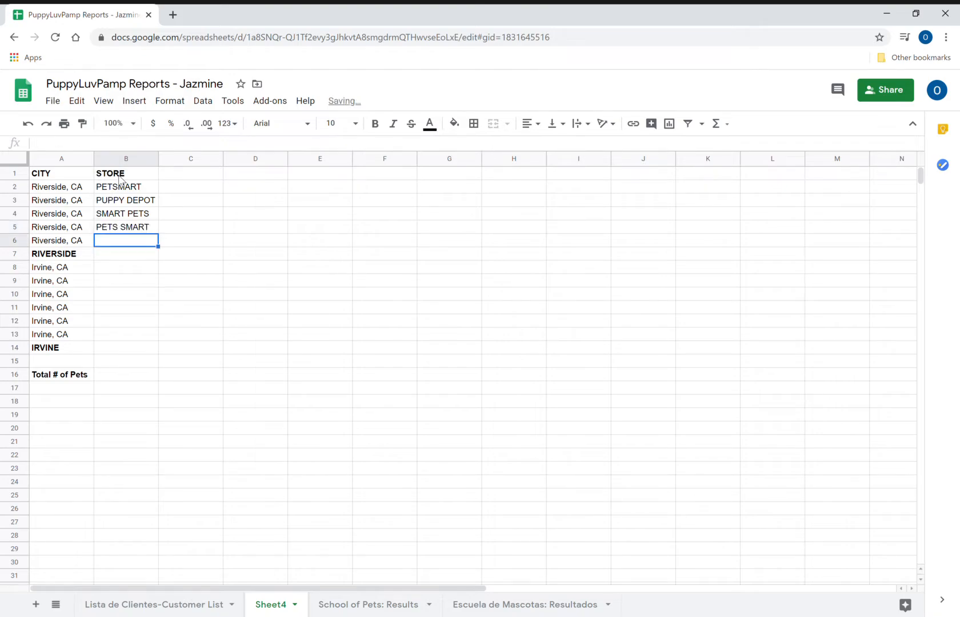
type("LUCKY PETS")
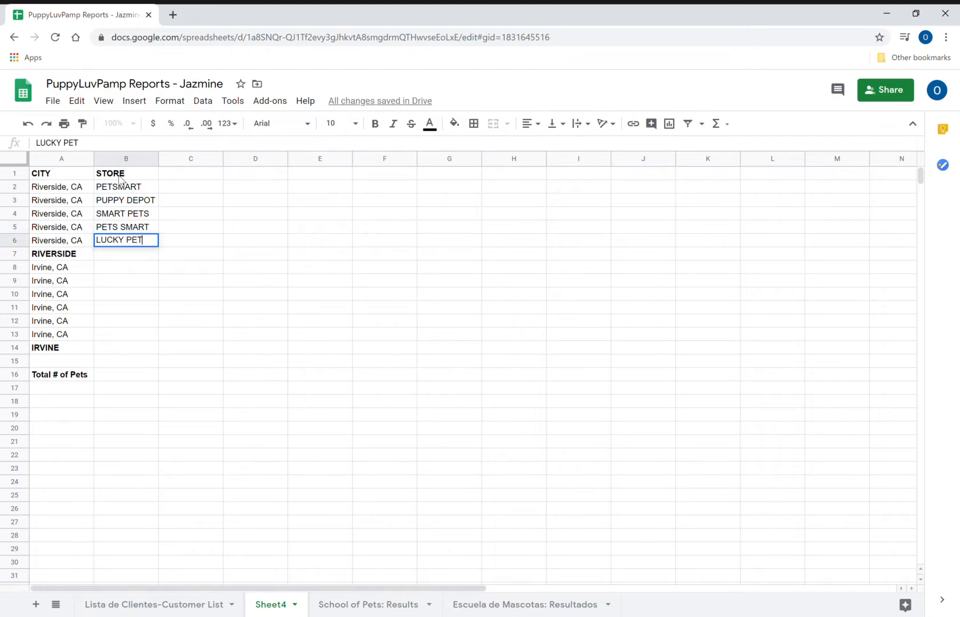
key("Return")
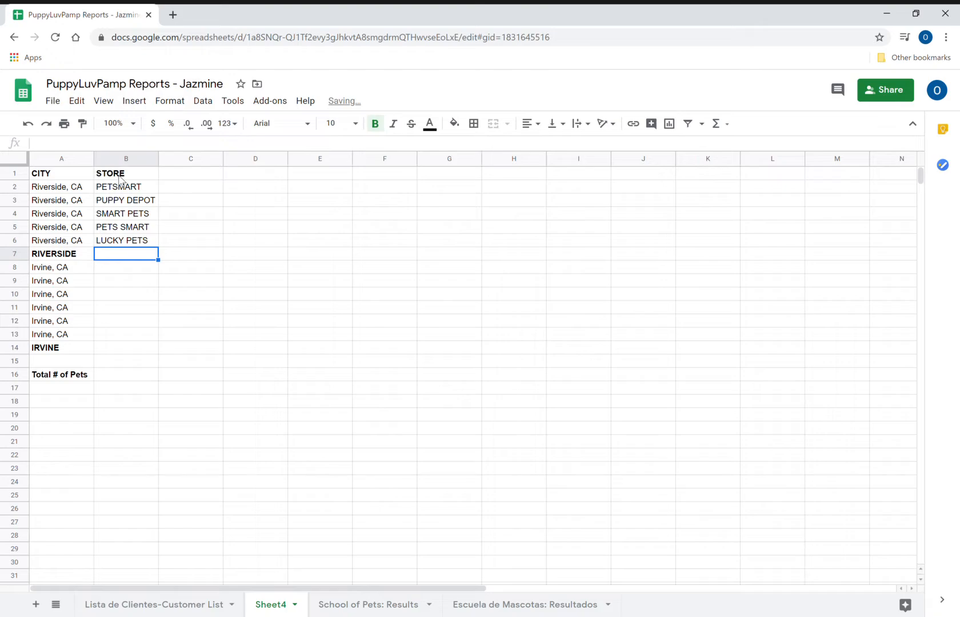
type("T")
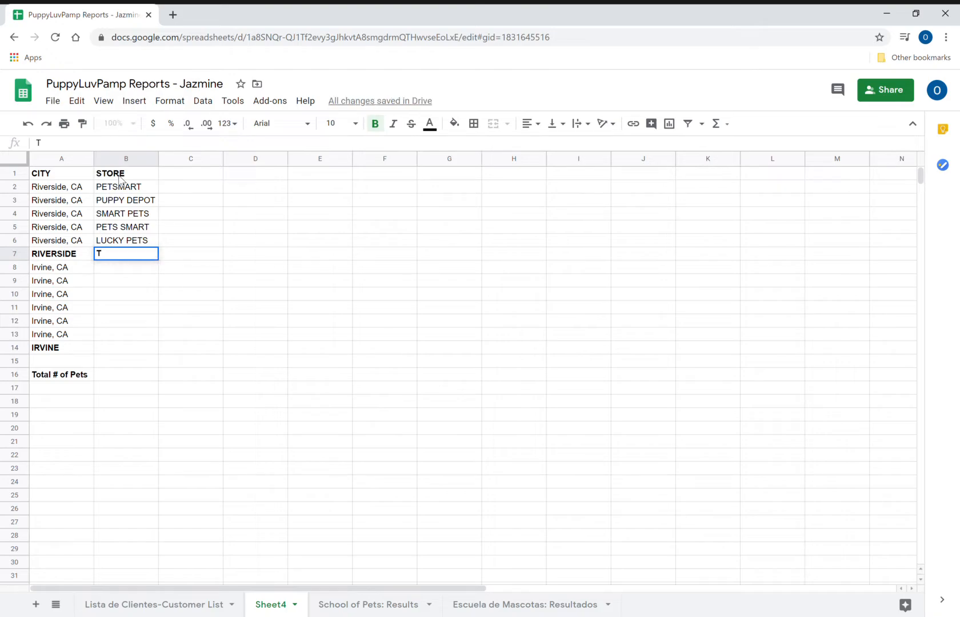
type("OTAL IN RIVERSIDE")
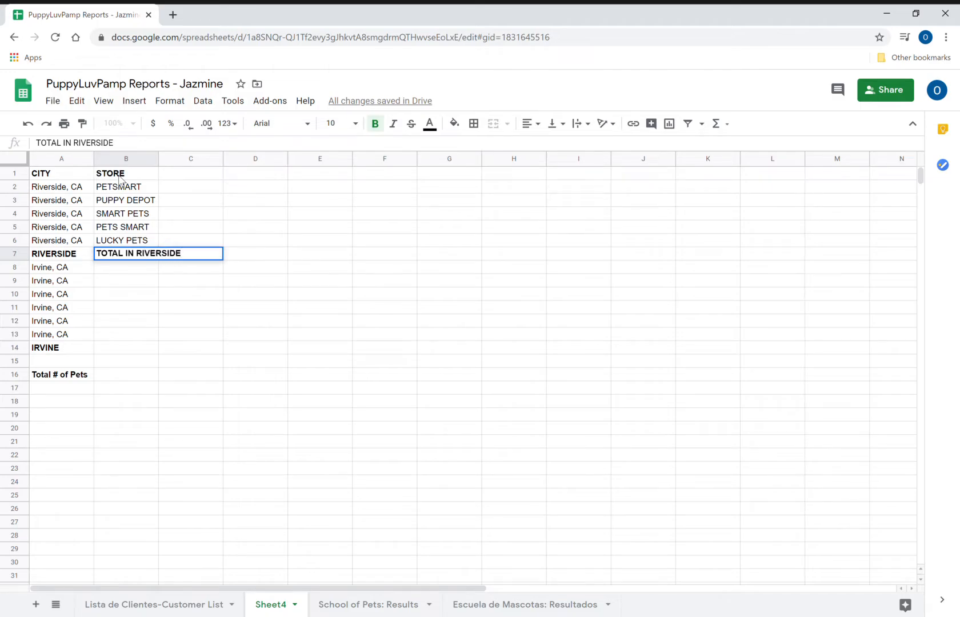
key("Return")
- List PET STORE, PAW STORE, ONLY PETS STORE, THE PET STOP, PROTEIN FOR PETS, PET JOY, then TOTAL IN IRVINE
type("PET SE")
key("BackSpace")
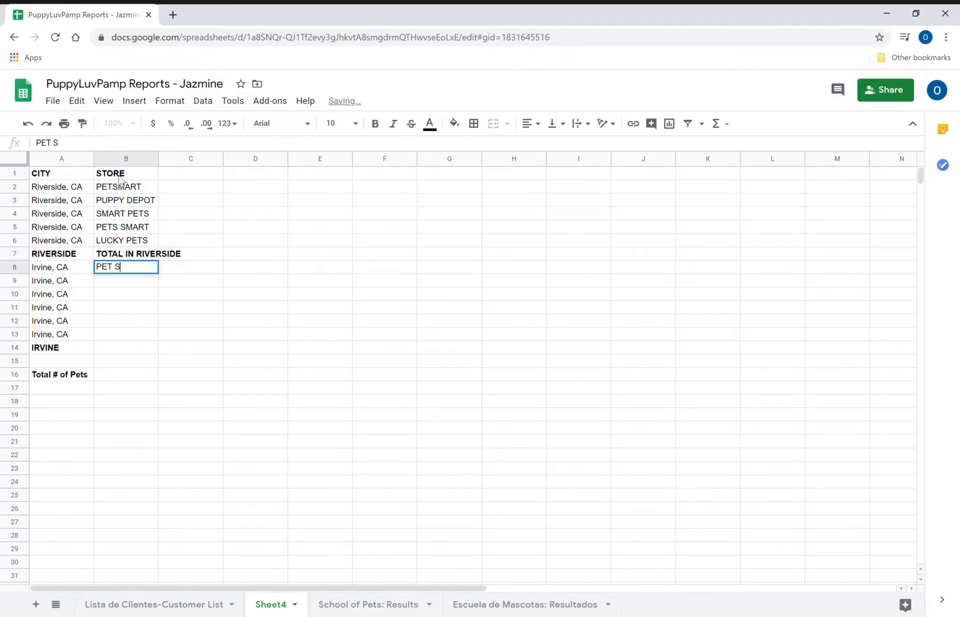
type("TORE")
key("Return")
type("PAW STORE")
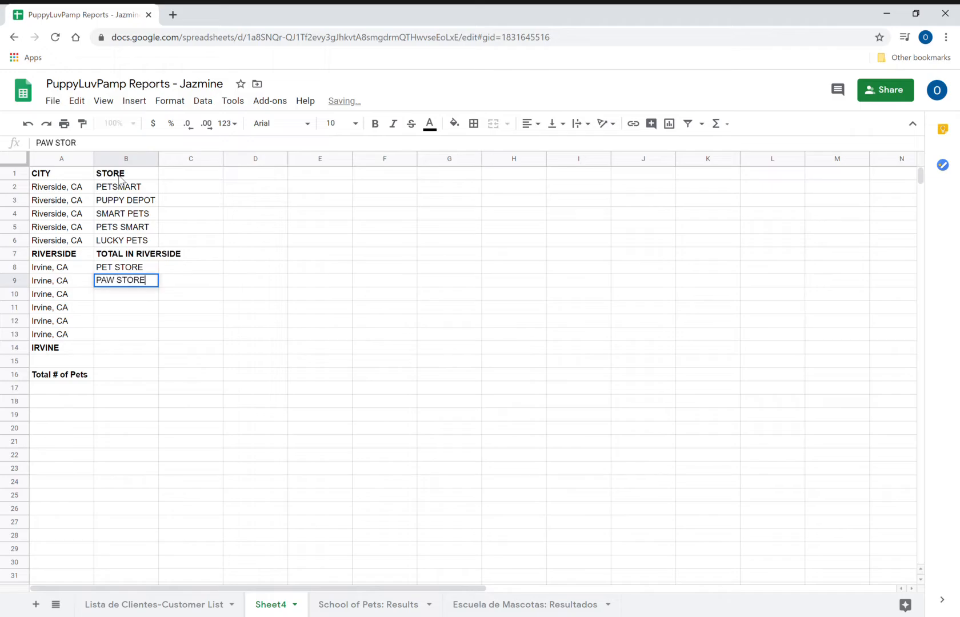
key("Return")
type("ON")
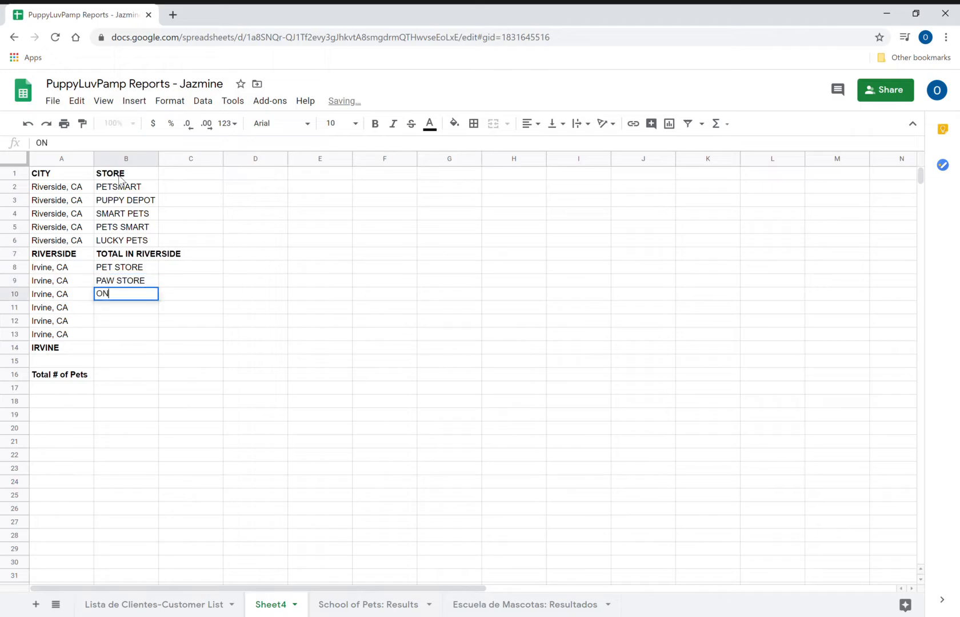
type("LY PETS STORE")
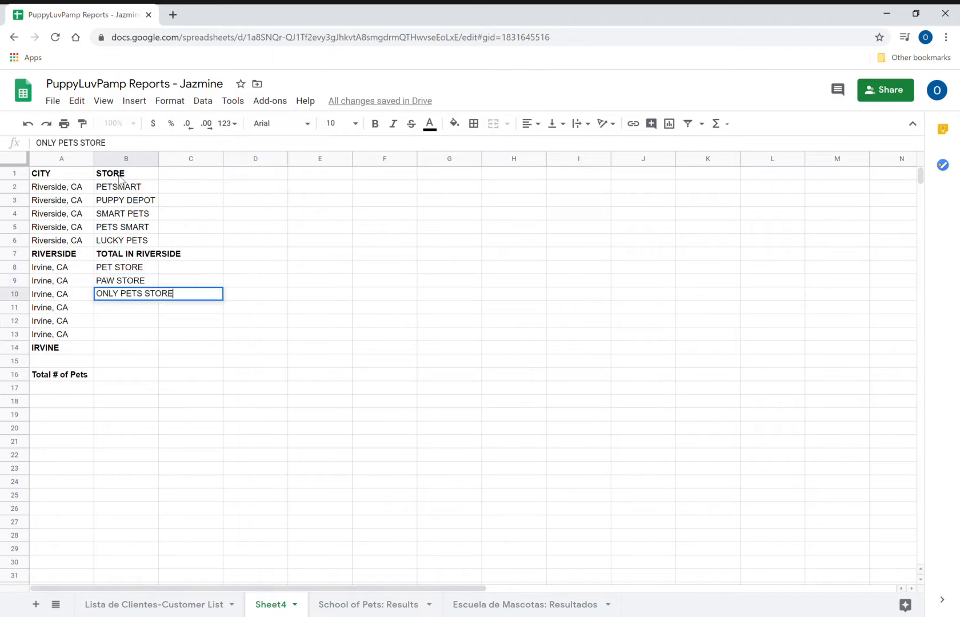
key("Return")
type("T")
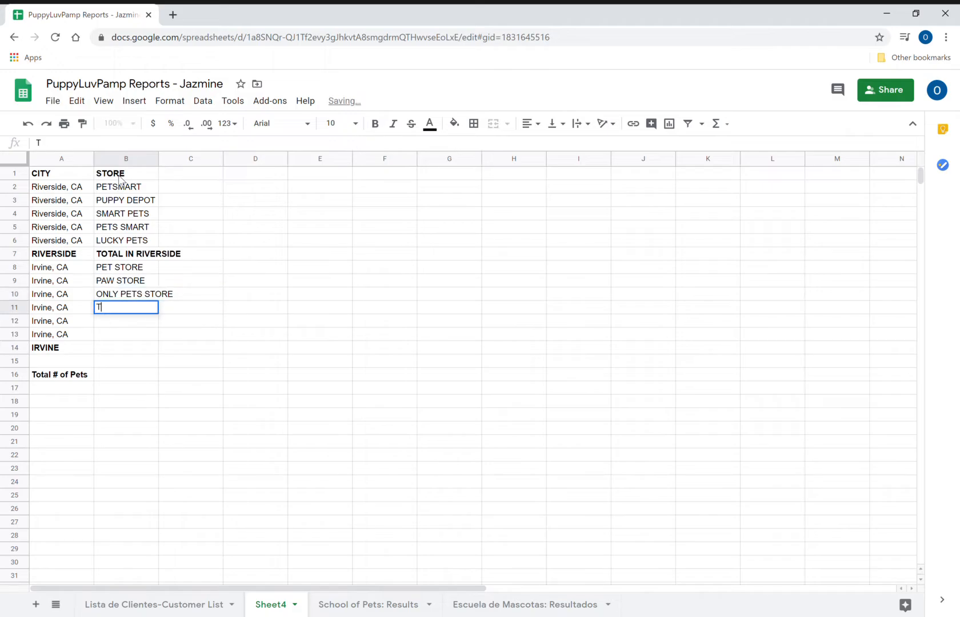
type("HE PET STORE")
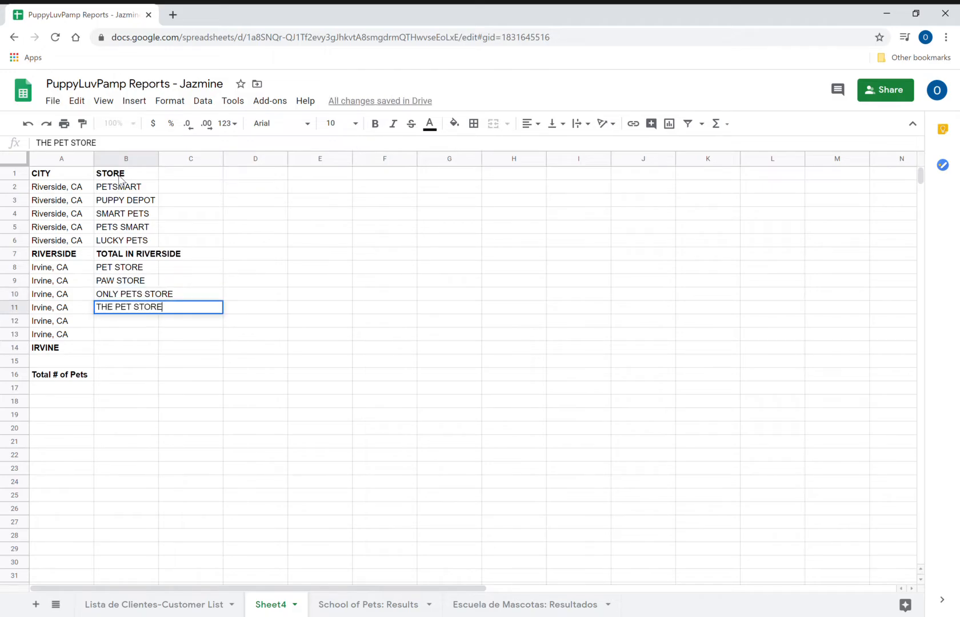
key("BackSpace")
key("BackSpace")
key("BackSpace")
key("BackSpace")
type("TOP")
key("Return")
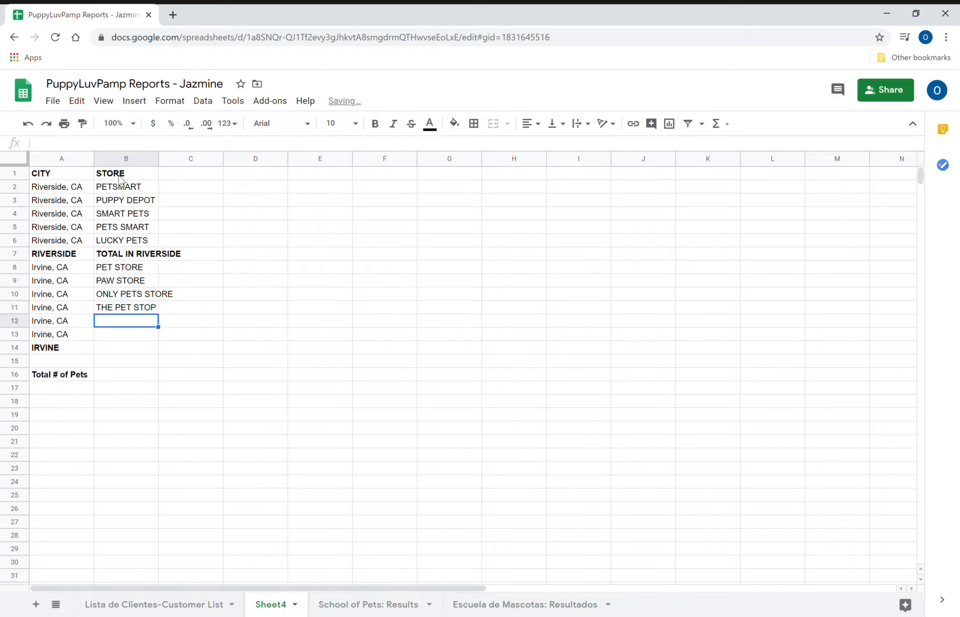
type("PROTE")
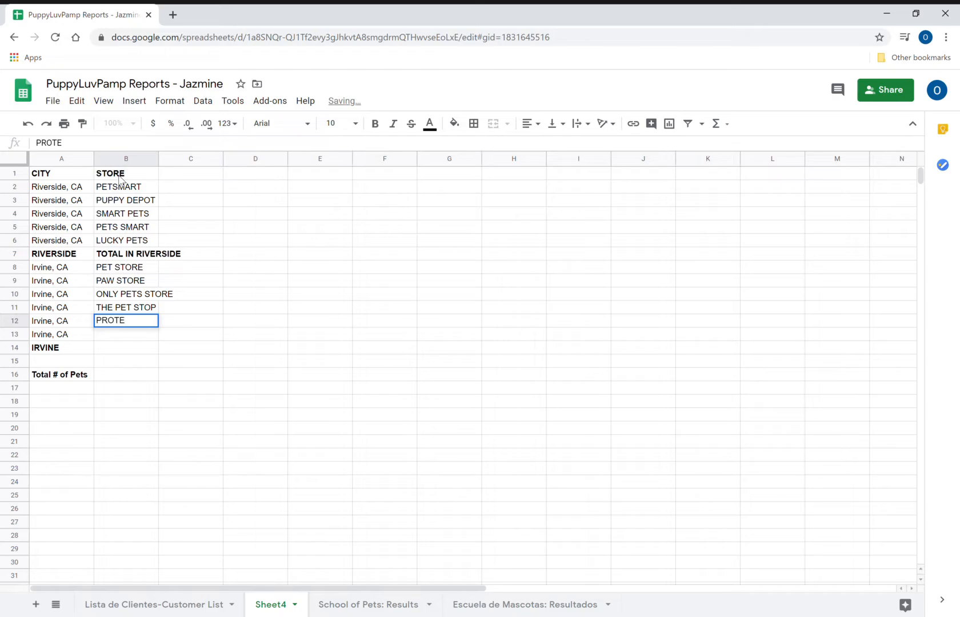
type("IN FOR PET")
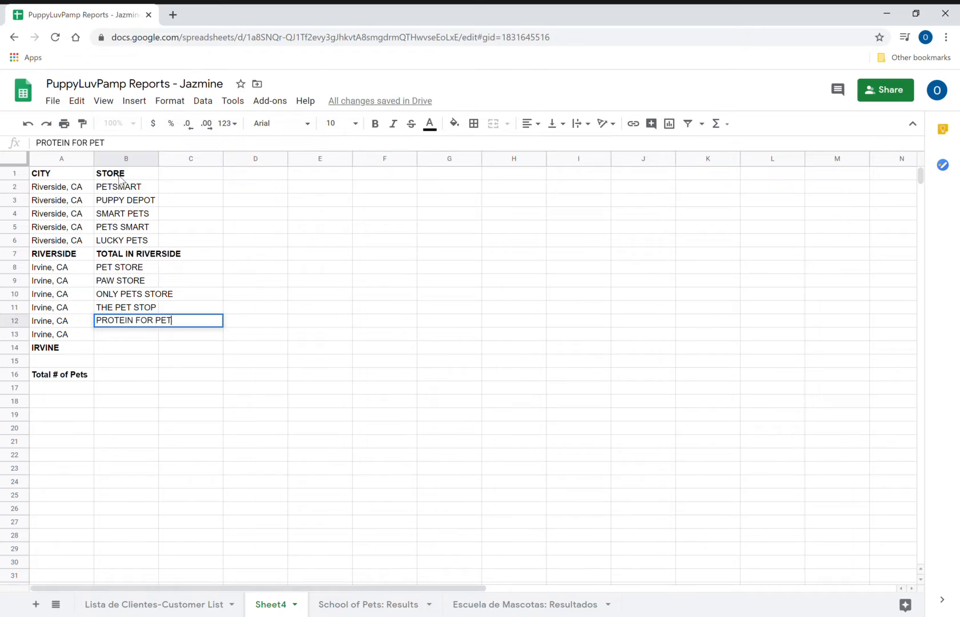
type("S")
key("Return")
type("PET JOY")
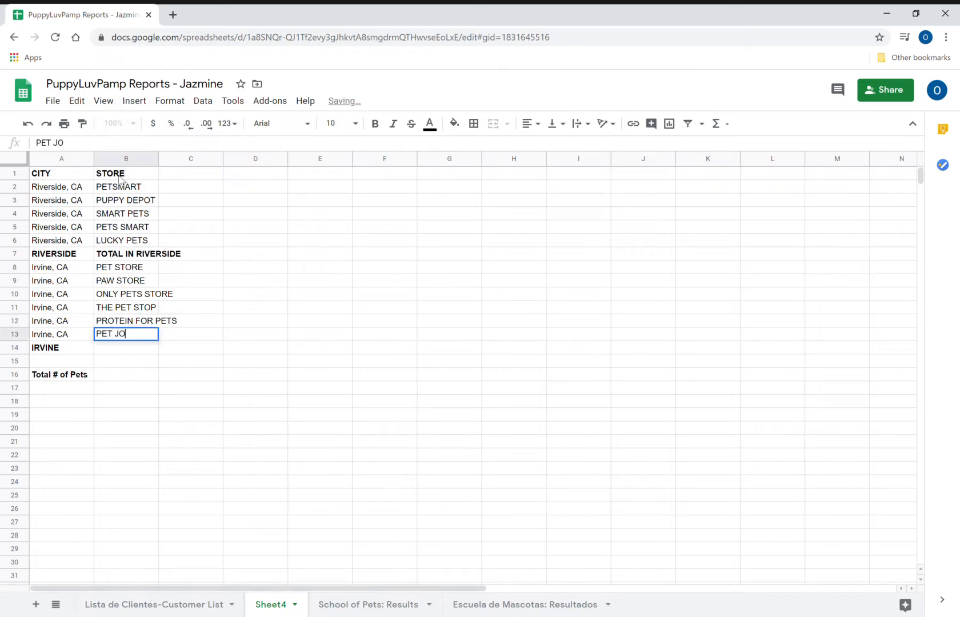
key("Return")
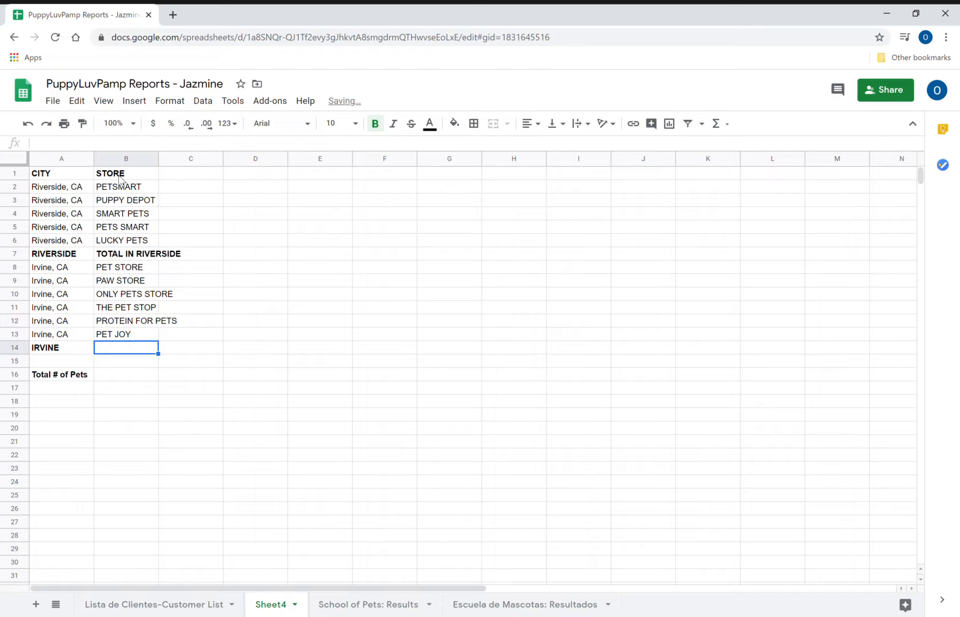
type("TOTAL IN ")
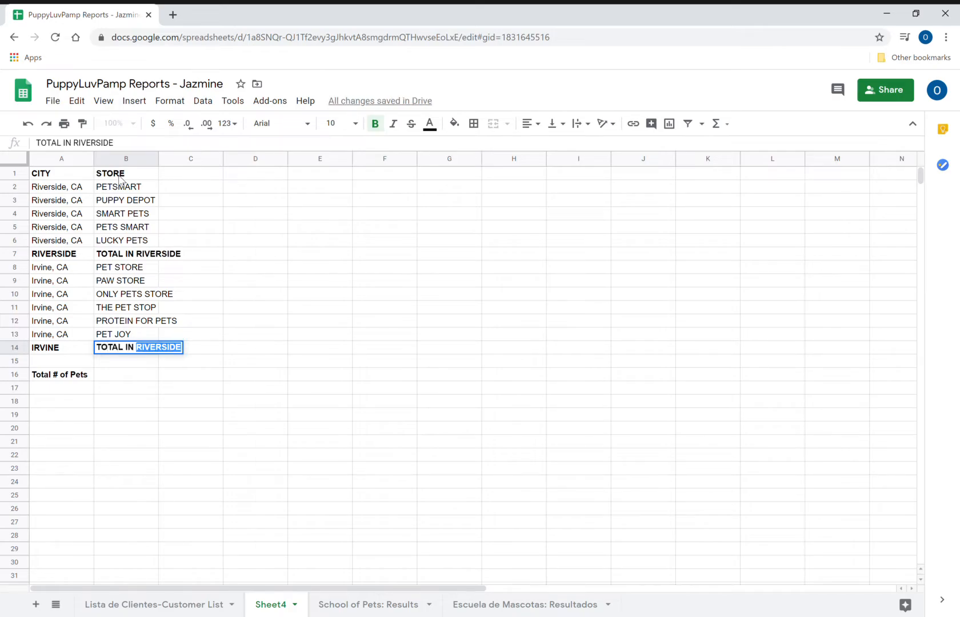
type("RIR")
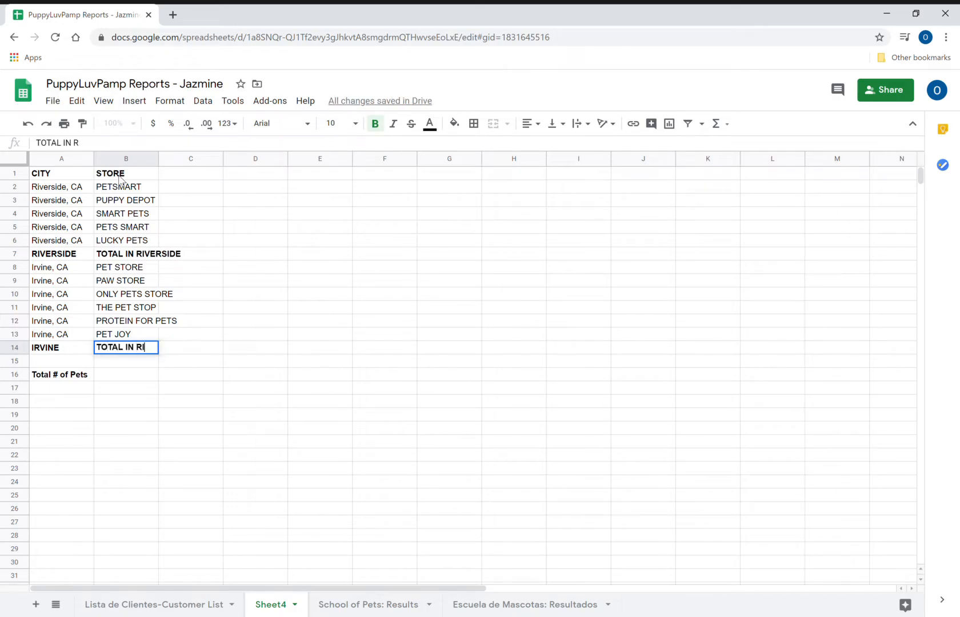
key("BackSpace")
key("BackSpace")
key("BackSpace")
type("IRVINE")
key("Return")
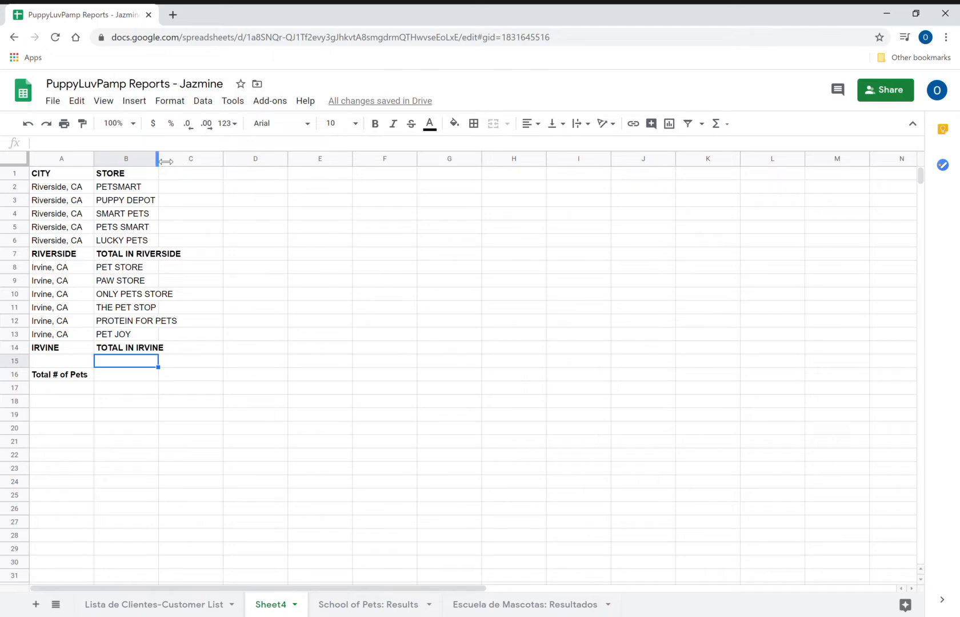
- Auto-fit column B and add the heading REGISTERED FOR TRAINING in C1
double_click(158, 159)
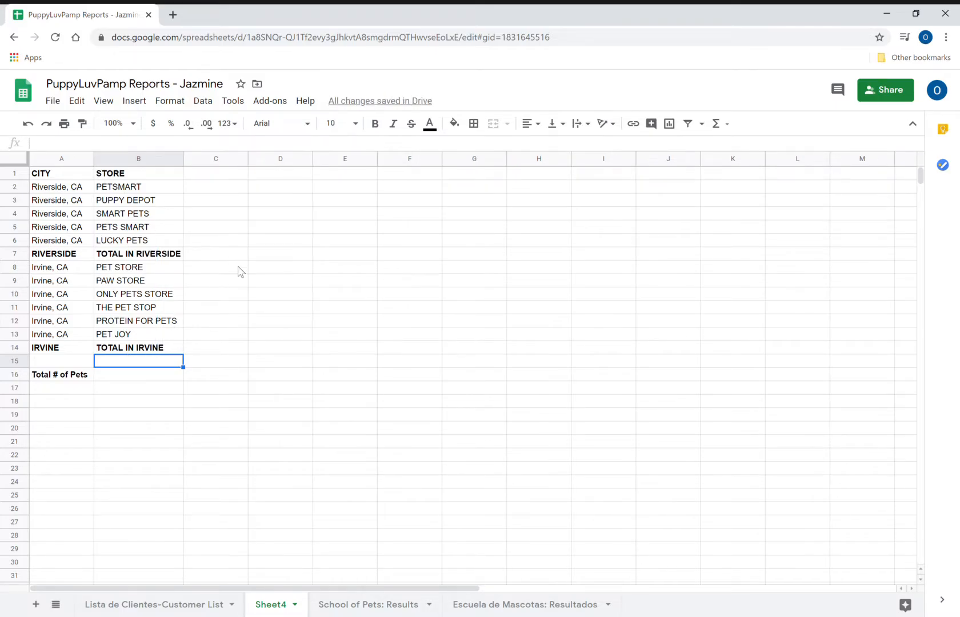
left_click(223, 176)
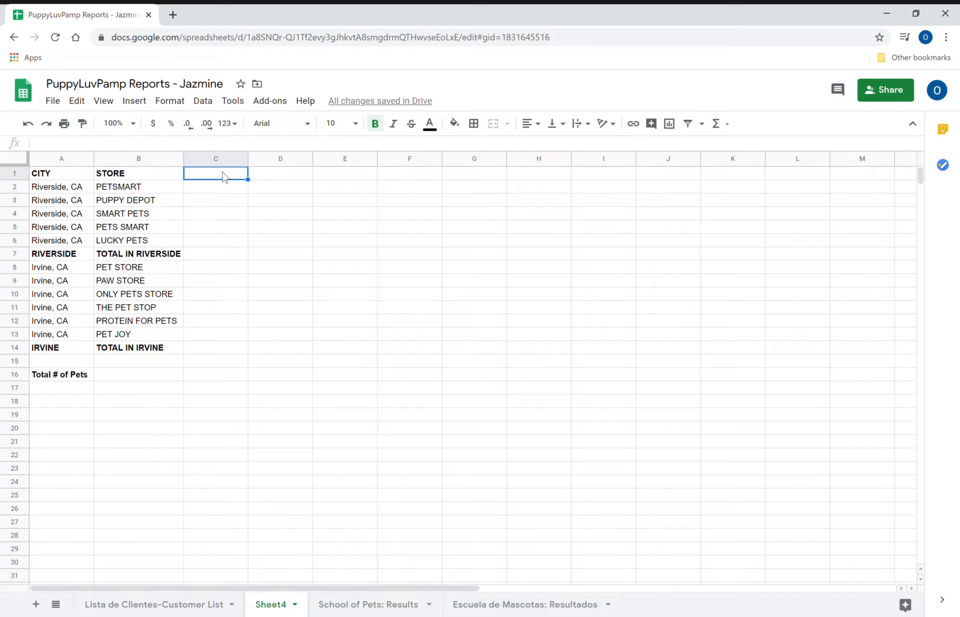
type("REGI")
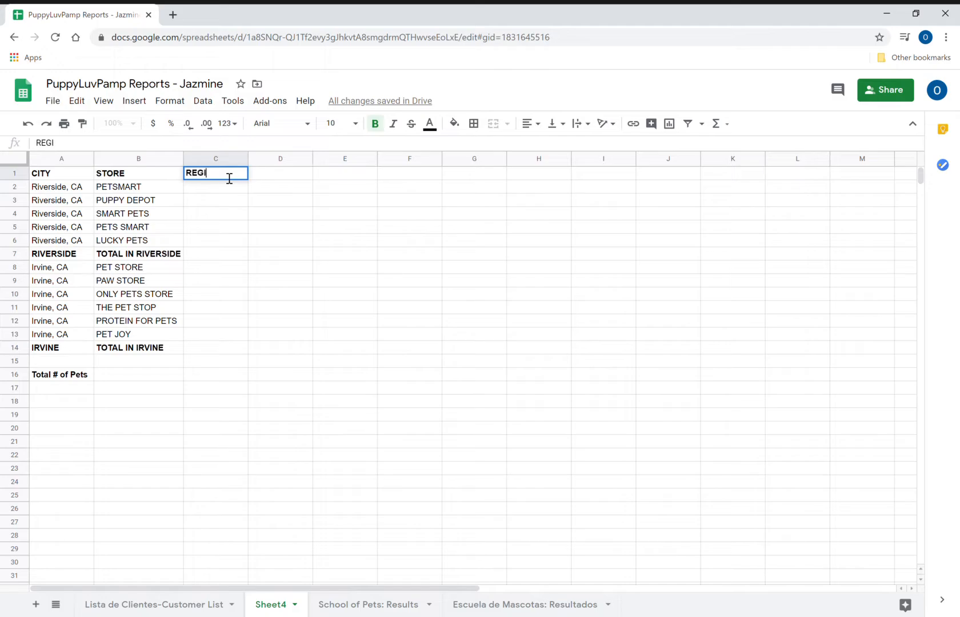
type("STER")
key("BackSpace")
key("BackSpace")
key("BackSpace")
key("BackSpace")
key("BackSpace")
key("BackSpace")
type("GISTERED FOR TRAINING")
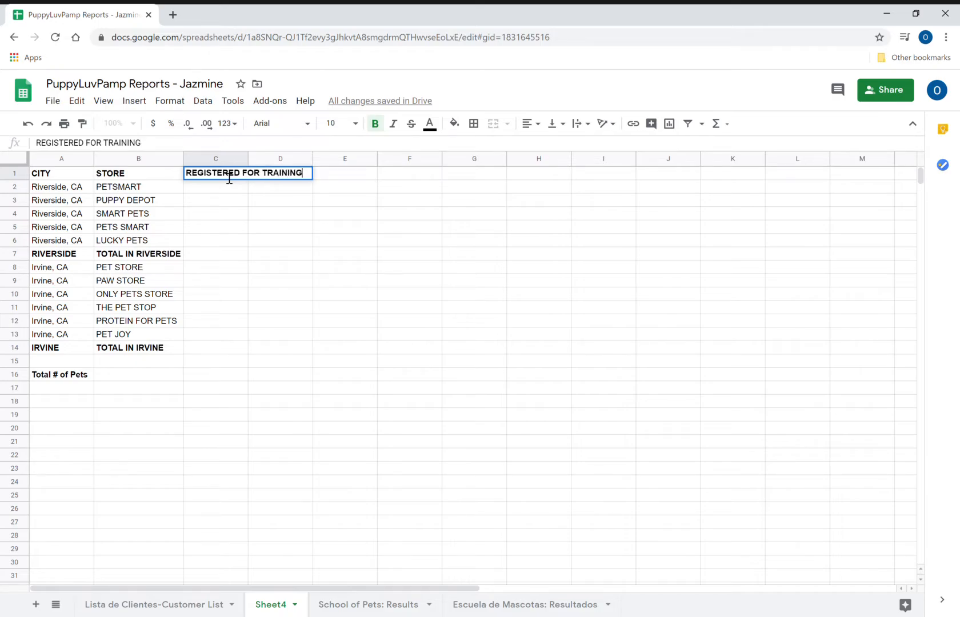
key("Return")
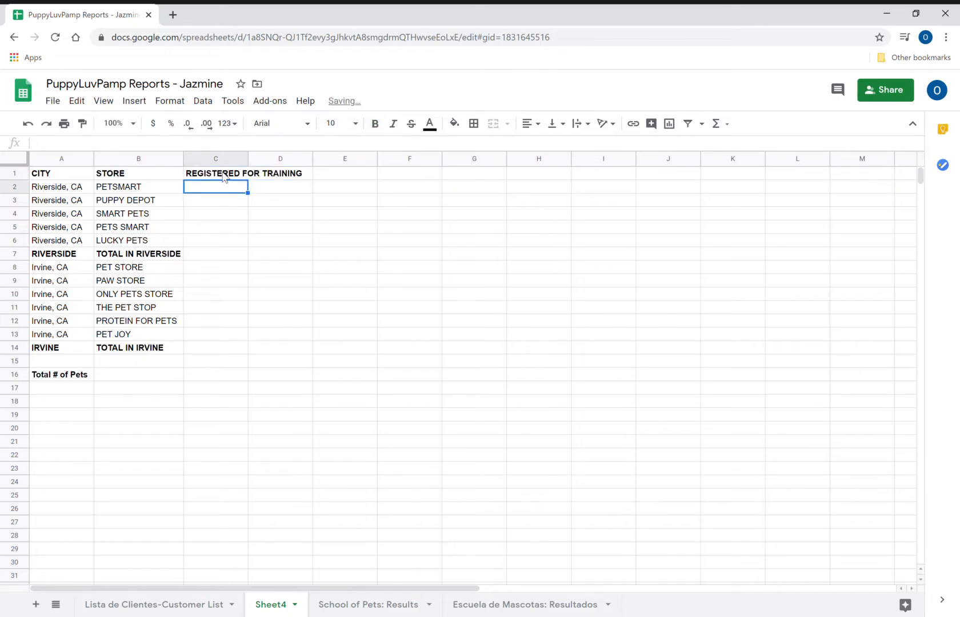
- Enter the Riverside registration counts 18, 20, 25, 13 and 12 in C2:C6
type("18")
key("Return")
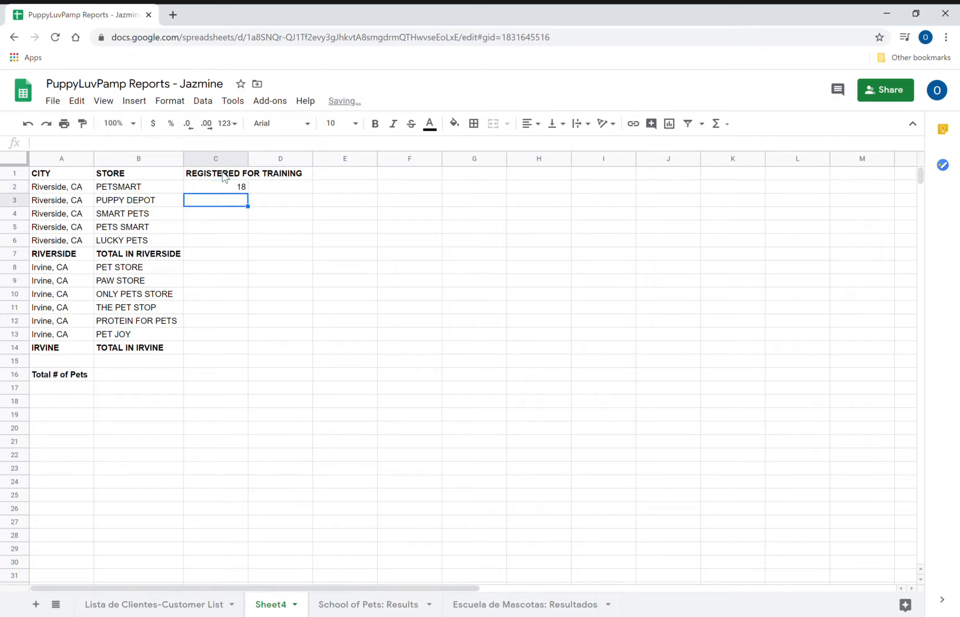
type("3")
type("0")
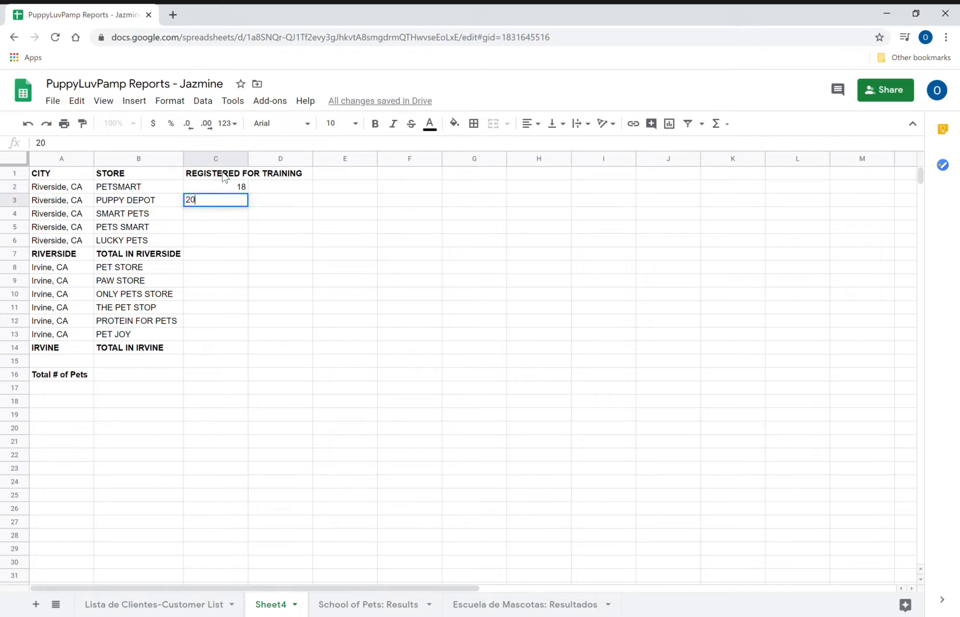
key("Return")
type("3")
type("5")
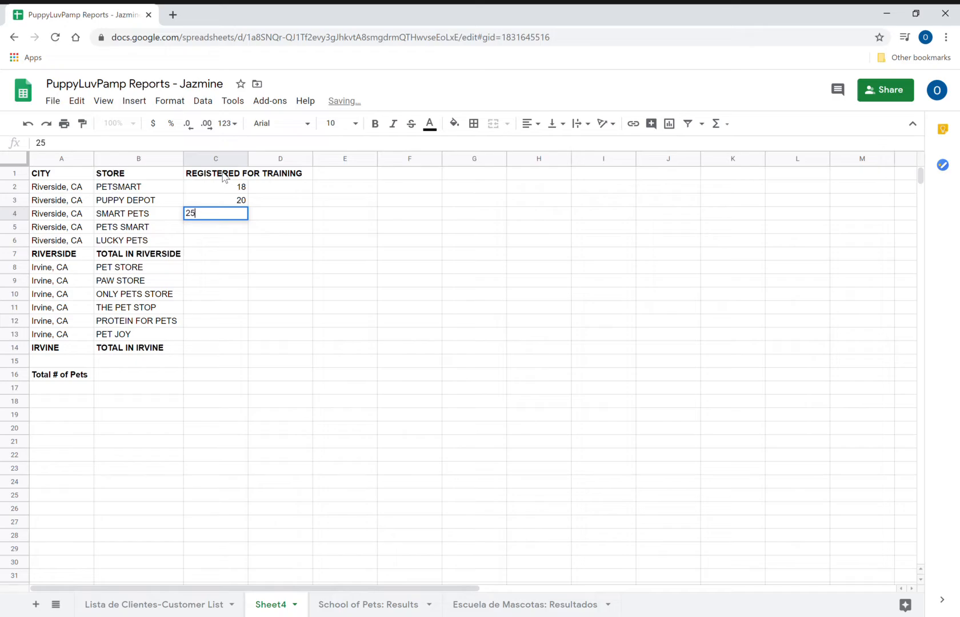
key("Return")
type("13")
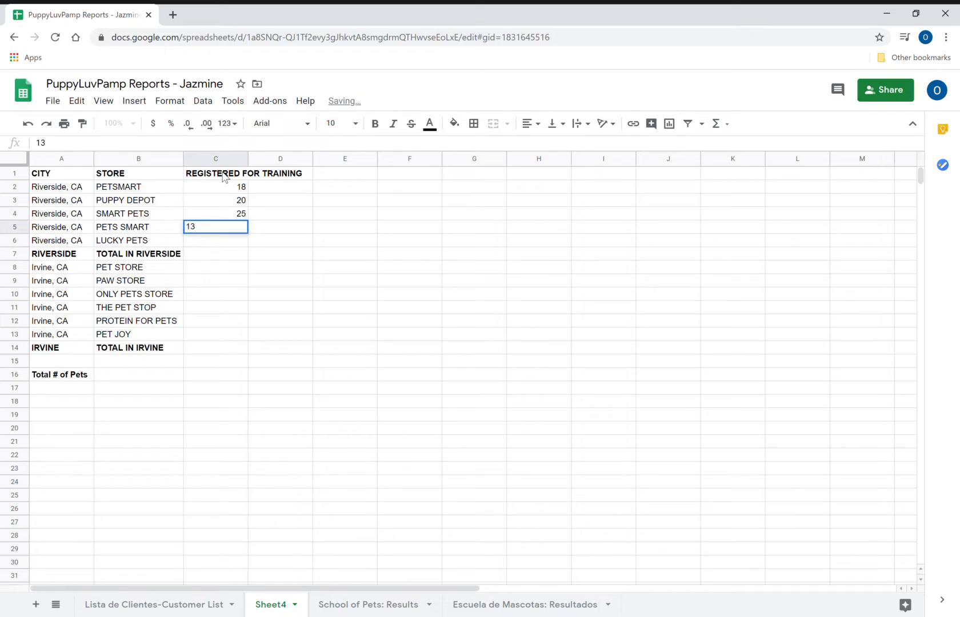
key("Return")
type("12")
key("Return")
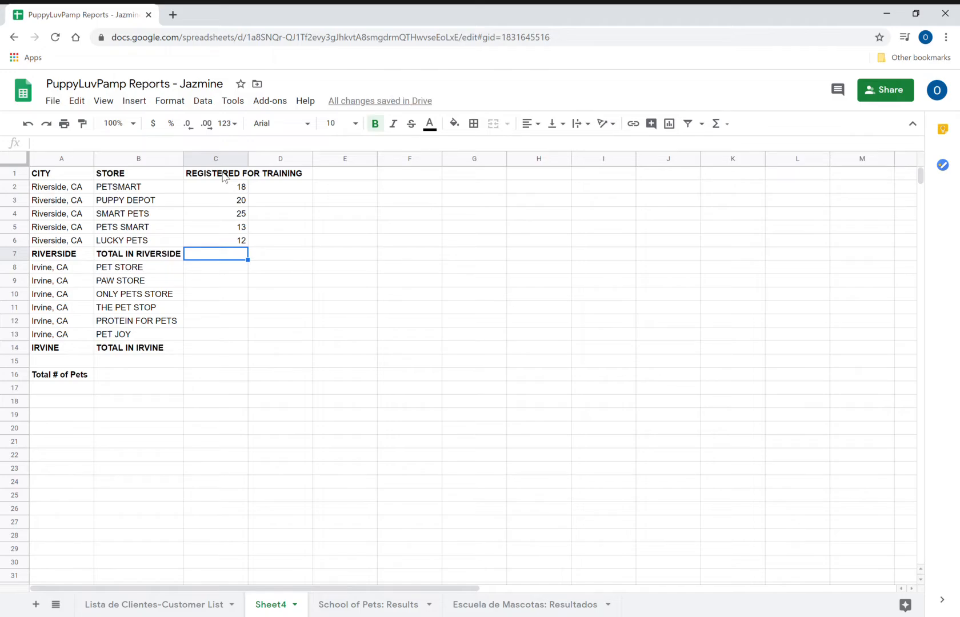
- Total the Riverside counts in C7 with =SUM(C2:C6), giving 88, and verify the formula
type("=")
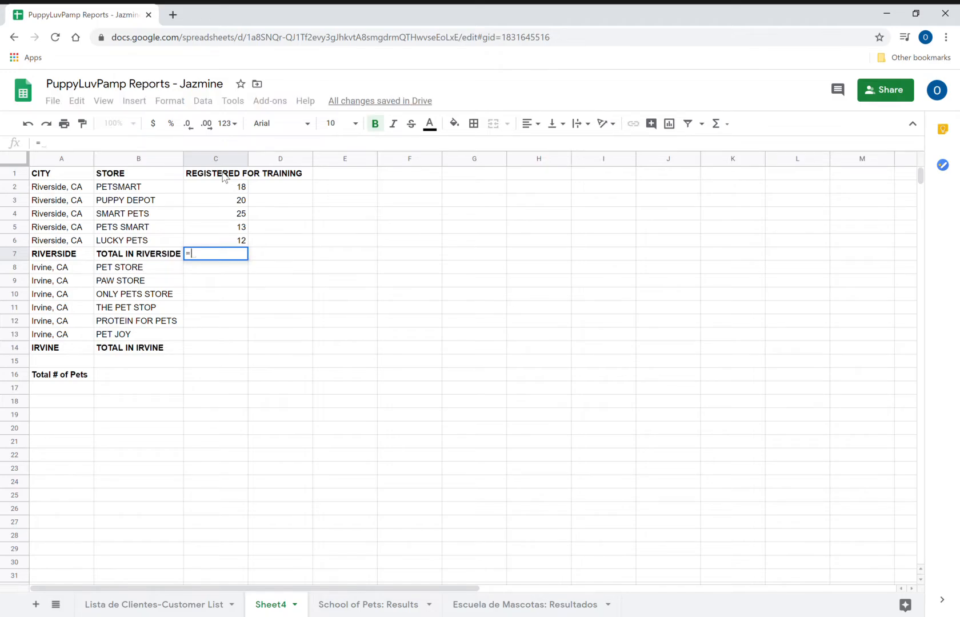
type("SUM")
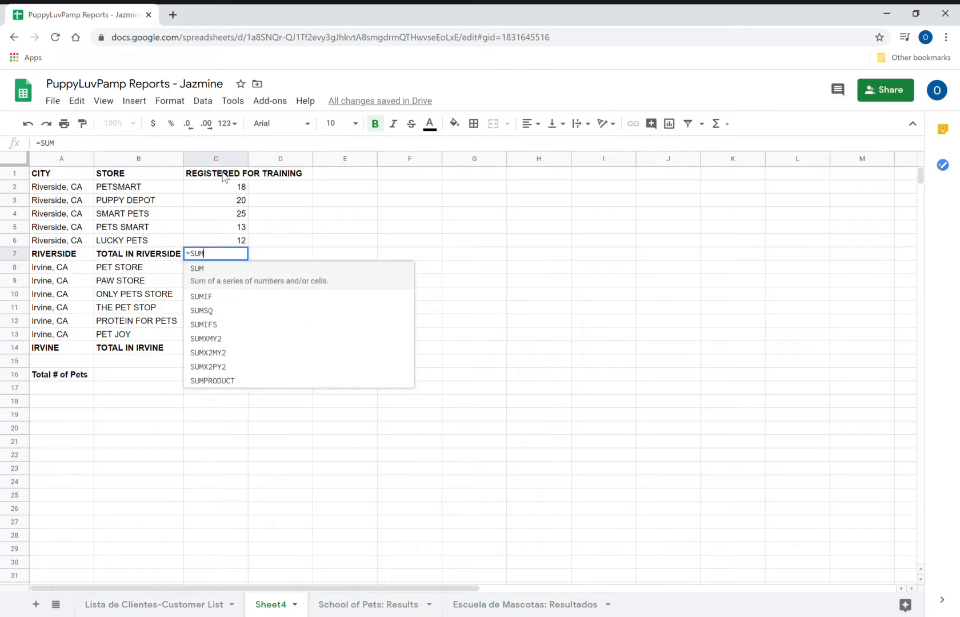
type("(")
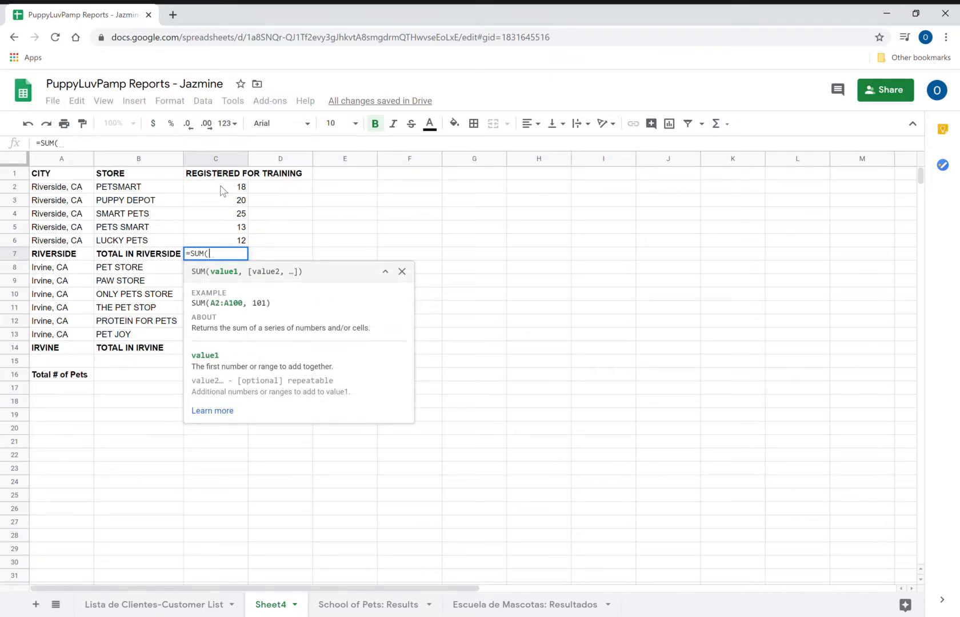
left_click_drag(218, 188, 222, 241)
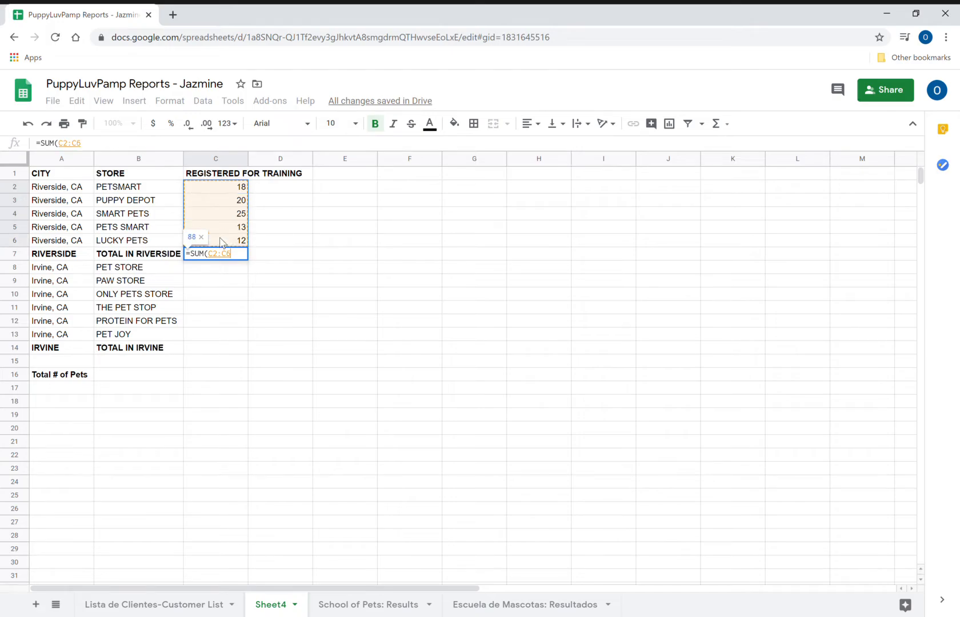
key("Return")
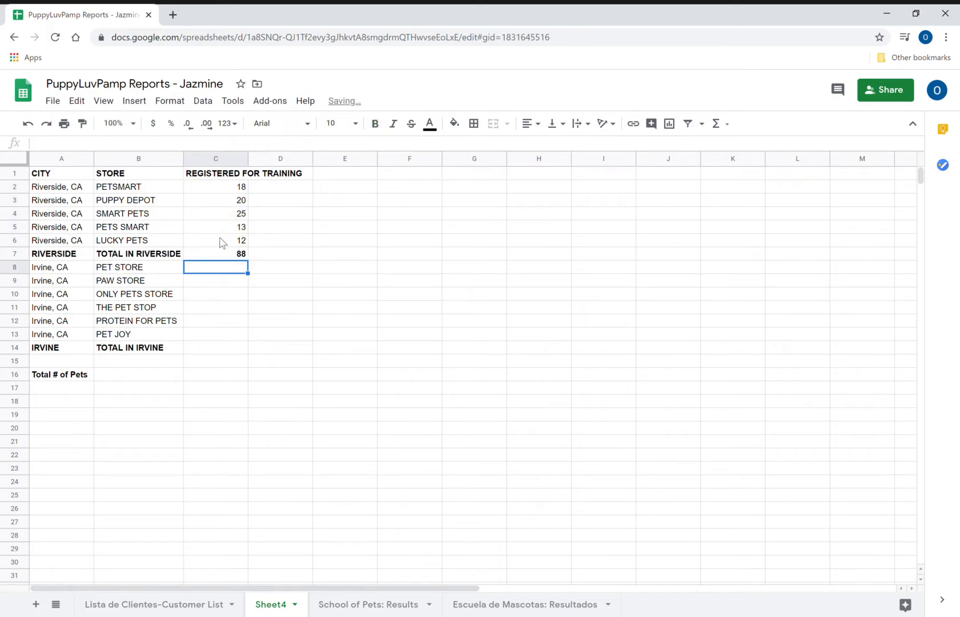
key("Up")
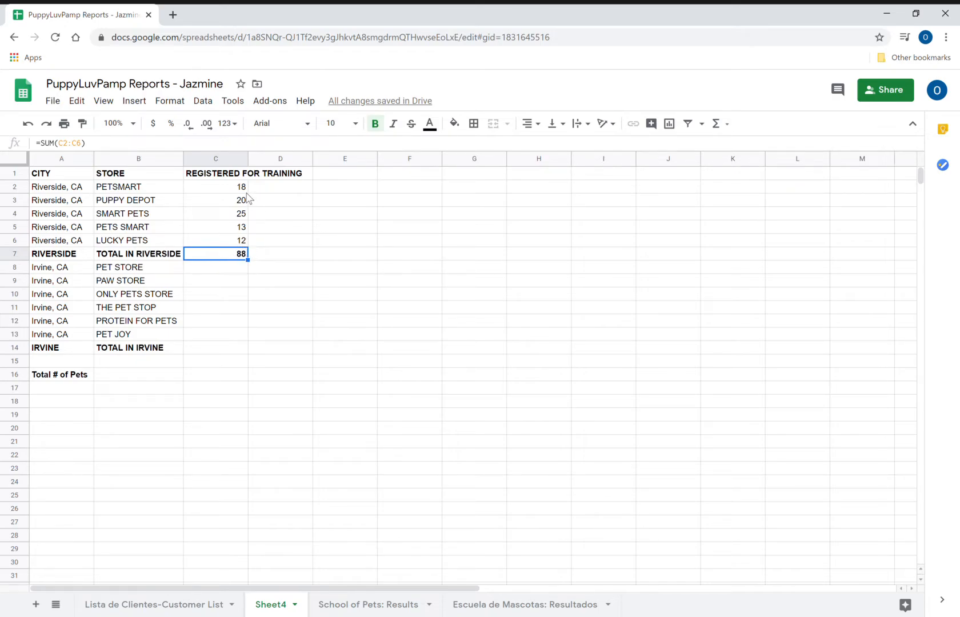
double_click(244, 256)
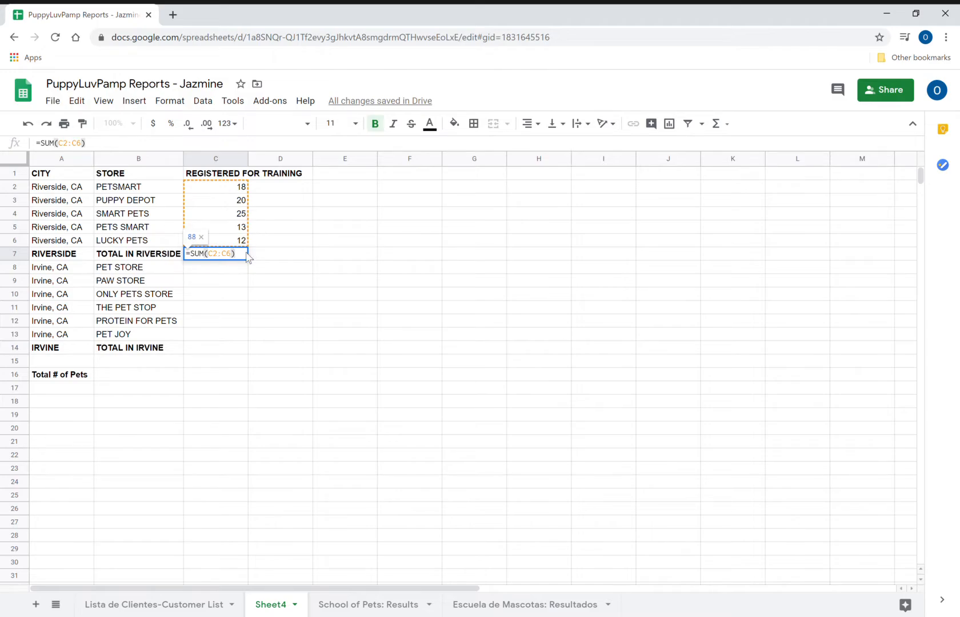
left_click(232, 279)
- Enter the Irvine counts 25, 20, 18, 15, 12 and 15 in C8 through C13
left_click(219, 270)
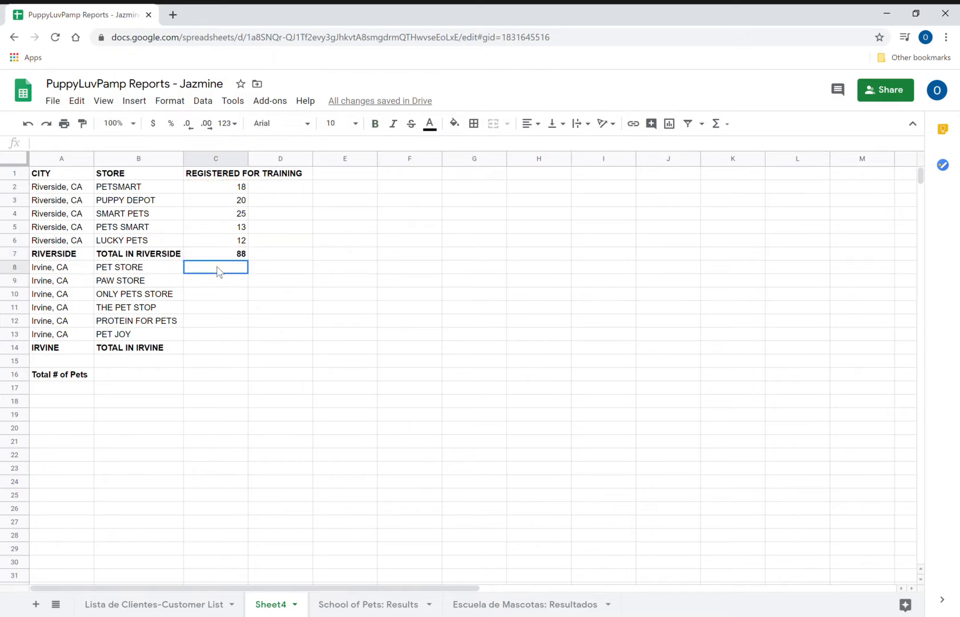
type("25")
key("Return")
type("20")
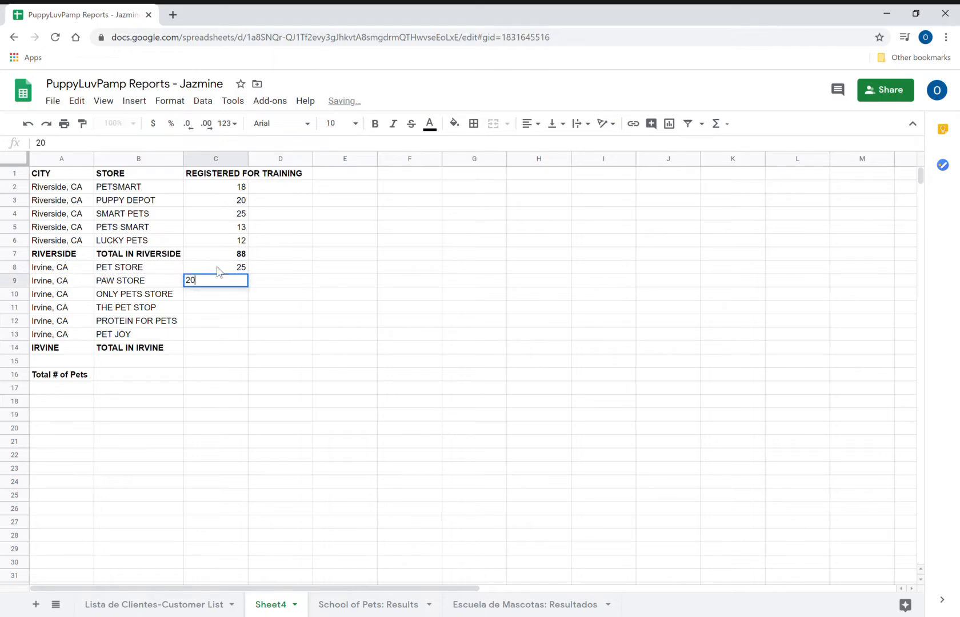
key("Return")
type("18")
key("Return")
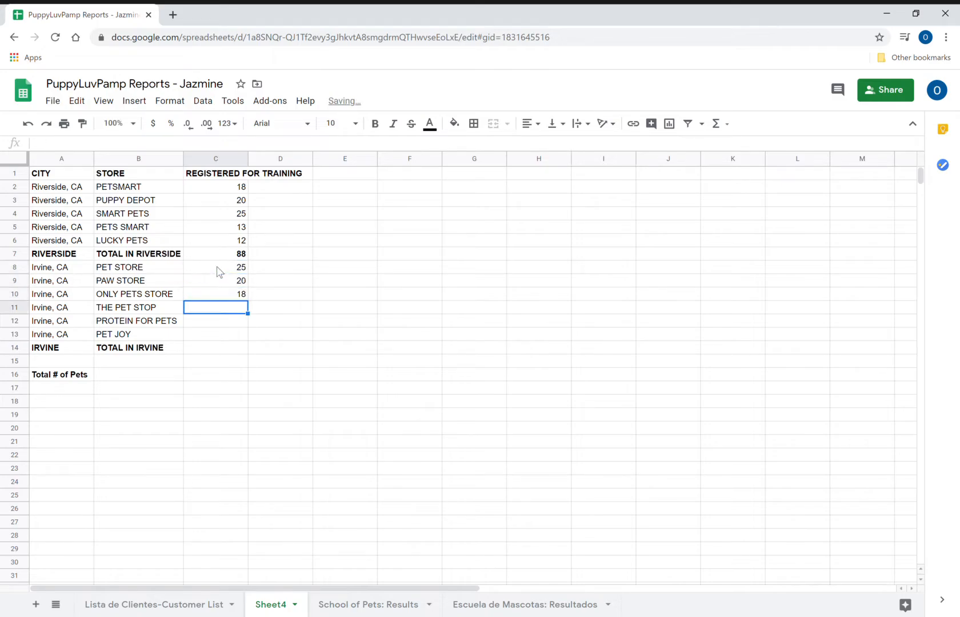
type("15")
key("Return")
type("12")
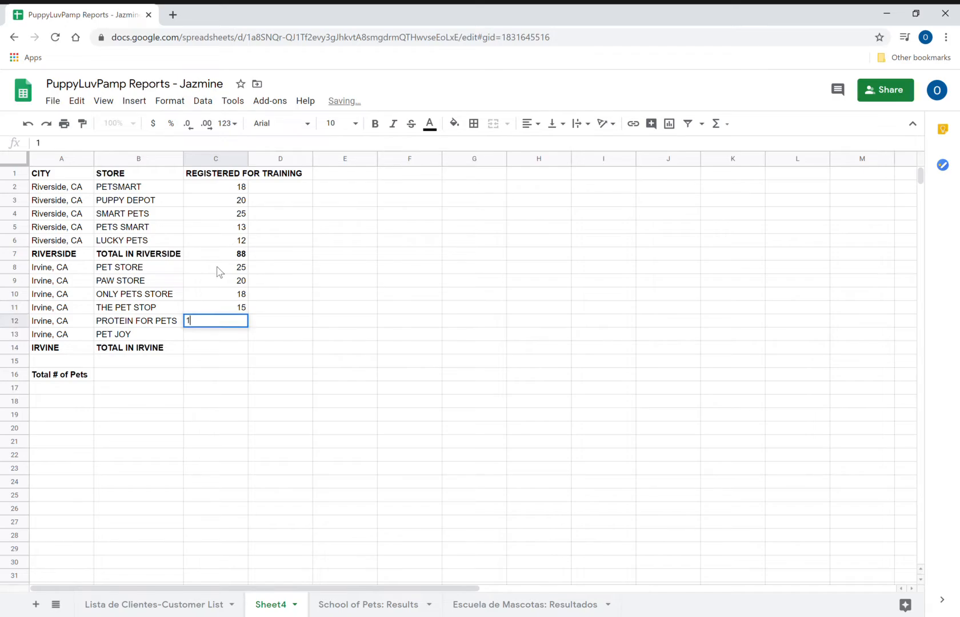
key("Return")
type("15")
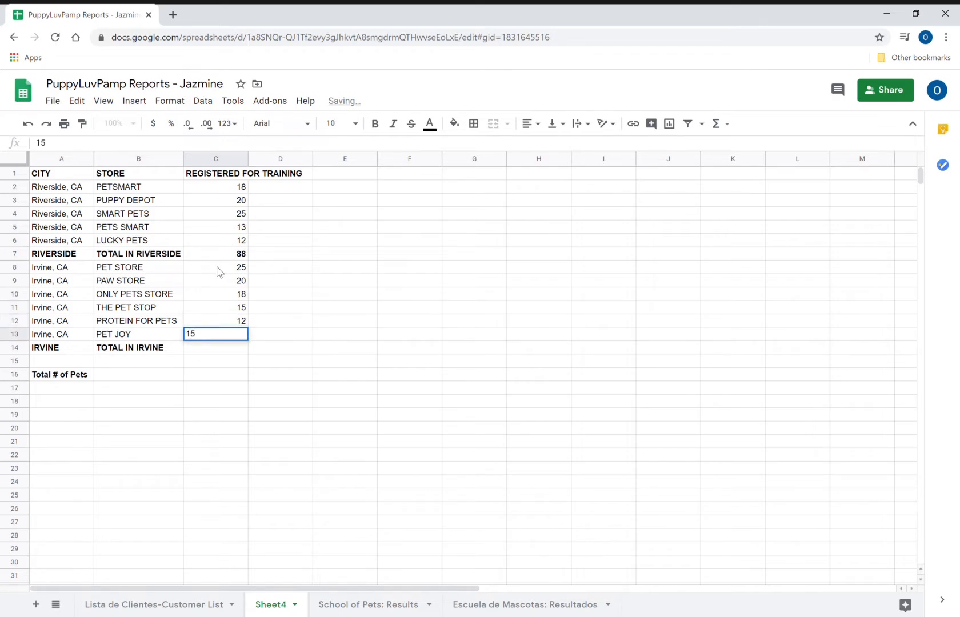
key("Return")
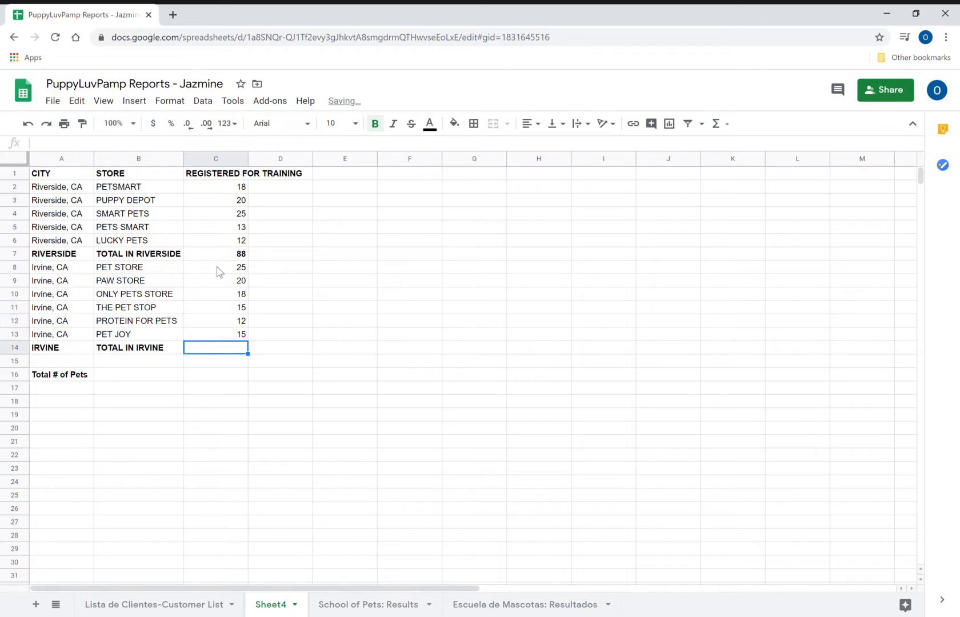
- Total the Irvine counts in C14 with =SUM(C8:C13), giving 105
type("=SUM")
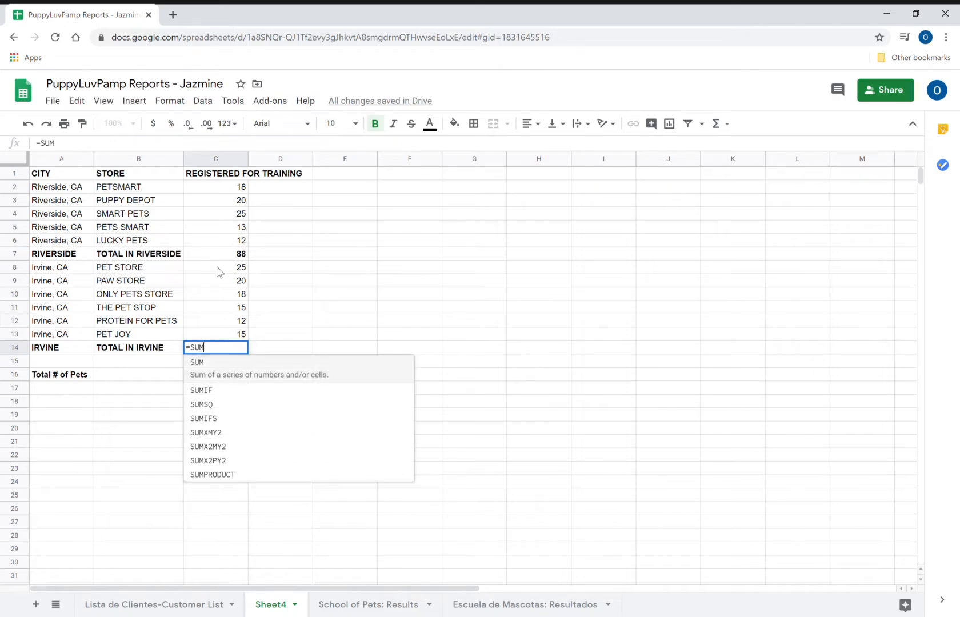
type("(")
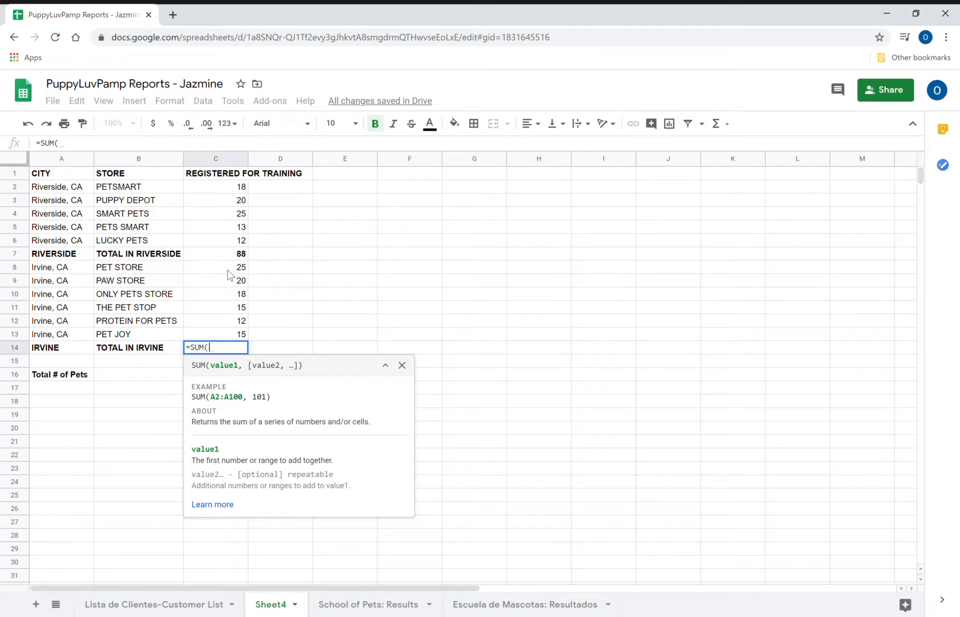
left_click_drag(227, 271, 228, 341)
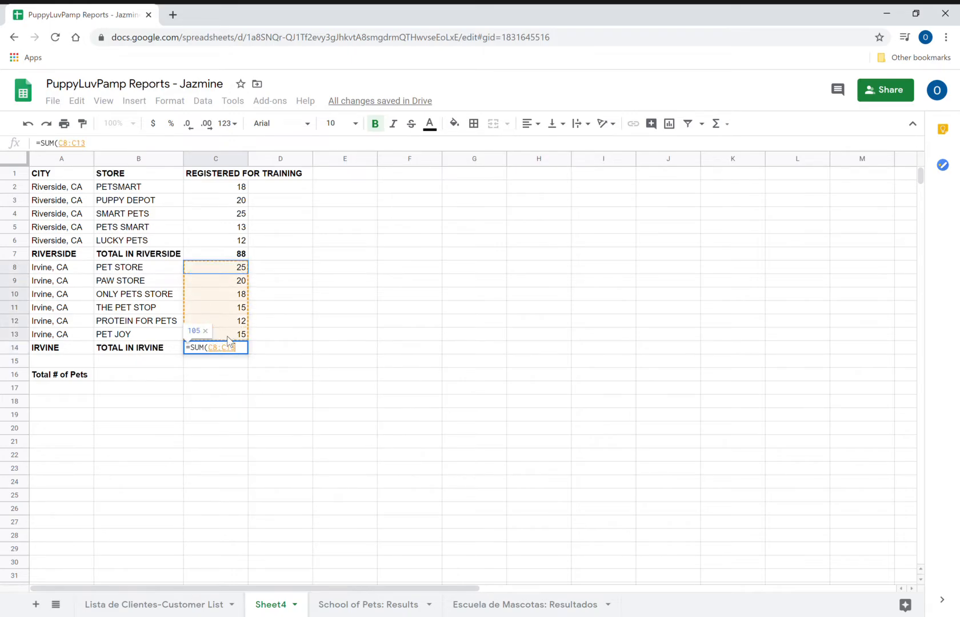
key("Return")
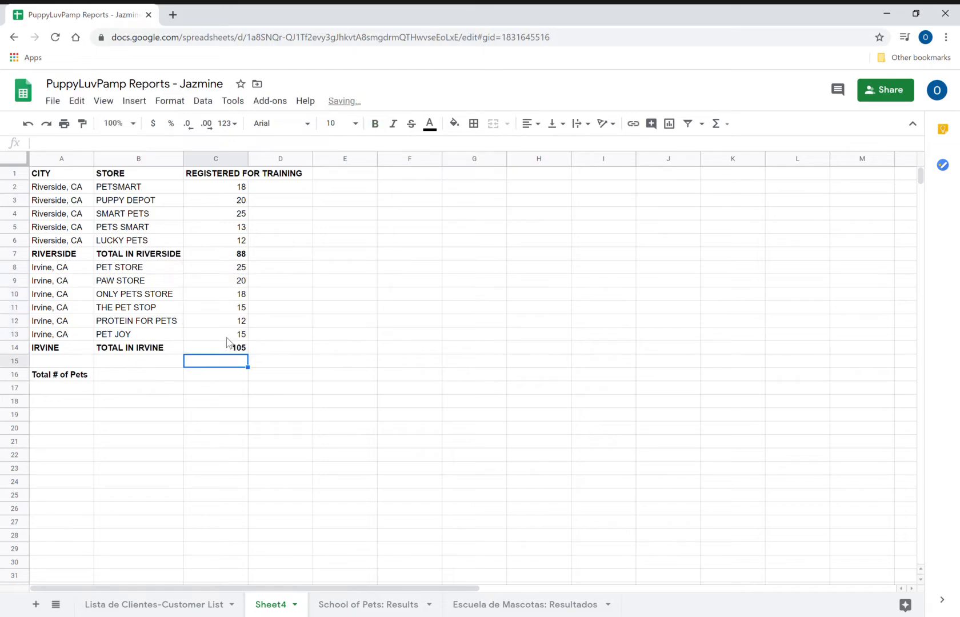
- Put the grand total =SUM(C7,C14), giving 193, in C16 and verify it
key("Down")
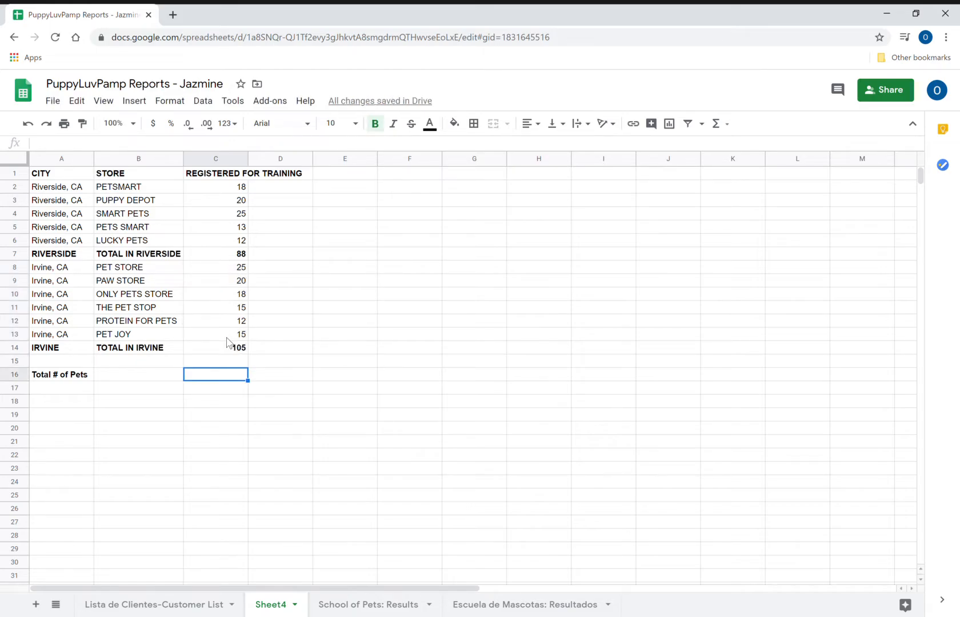
key("Up")
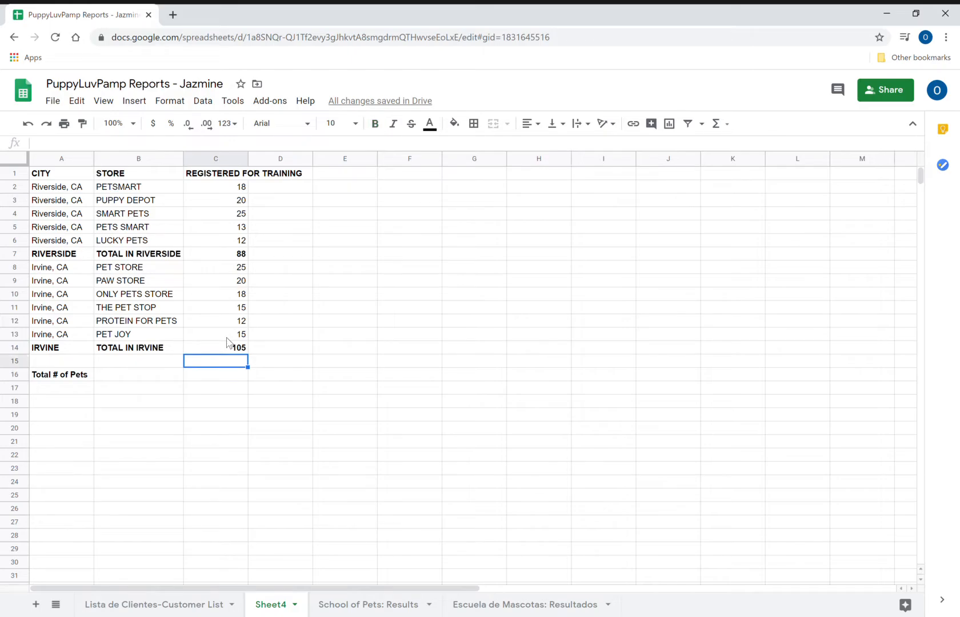
key("Down")
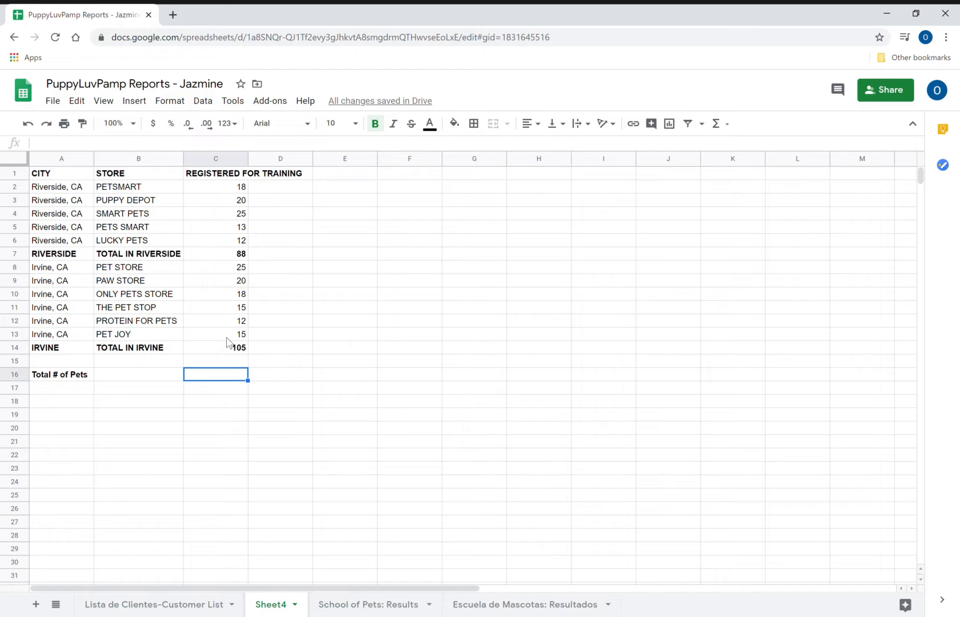
type("=SU")
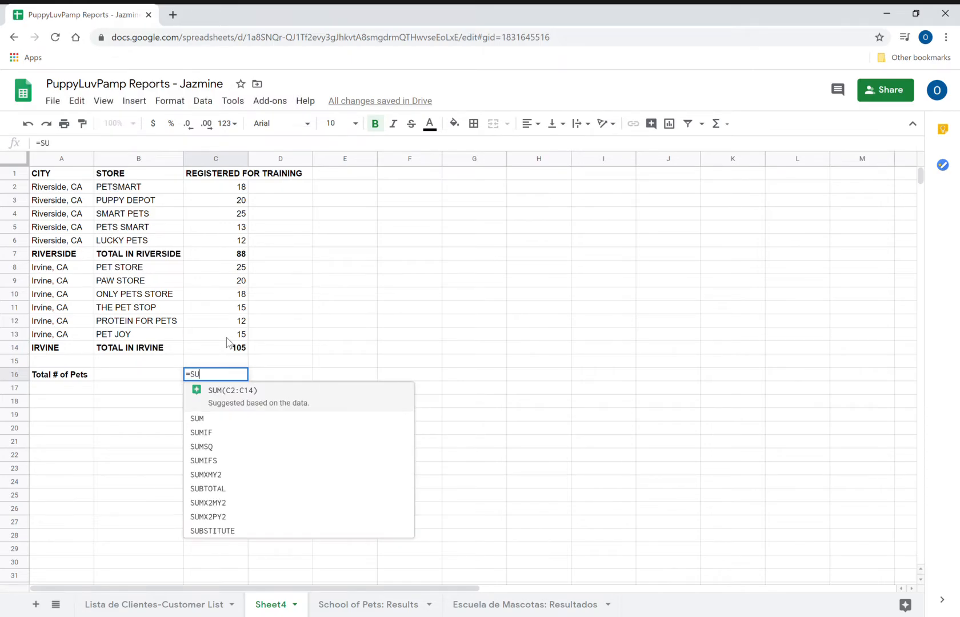
type("M(")
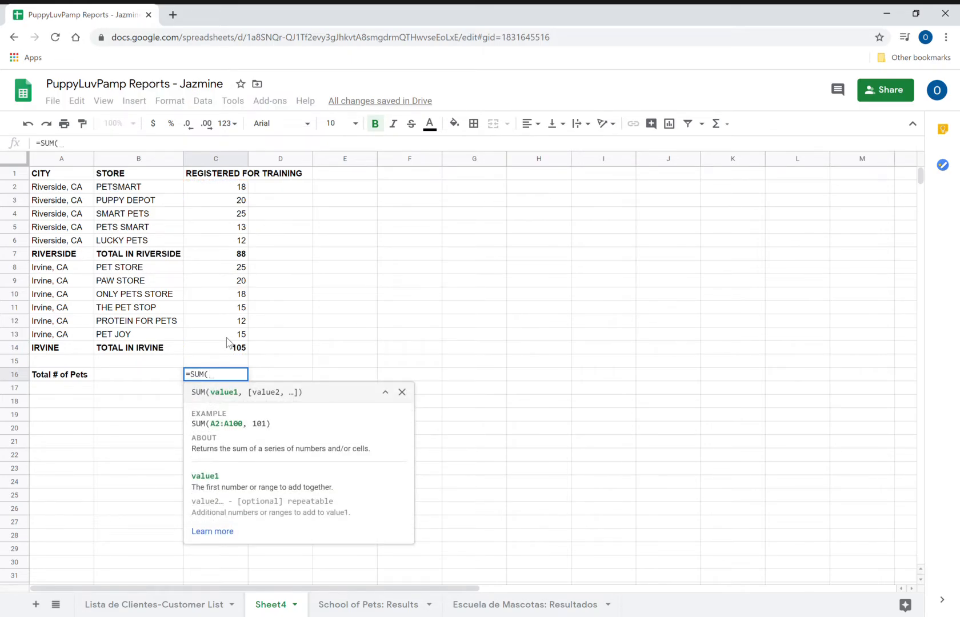
left_click(232, 257)
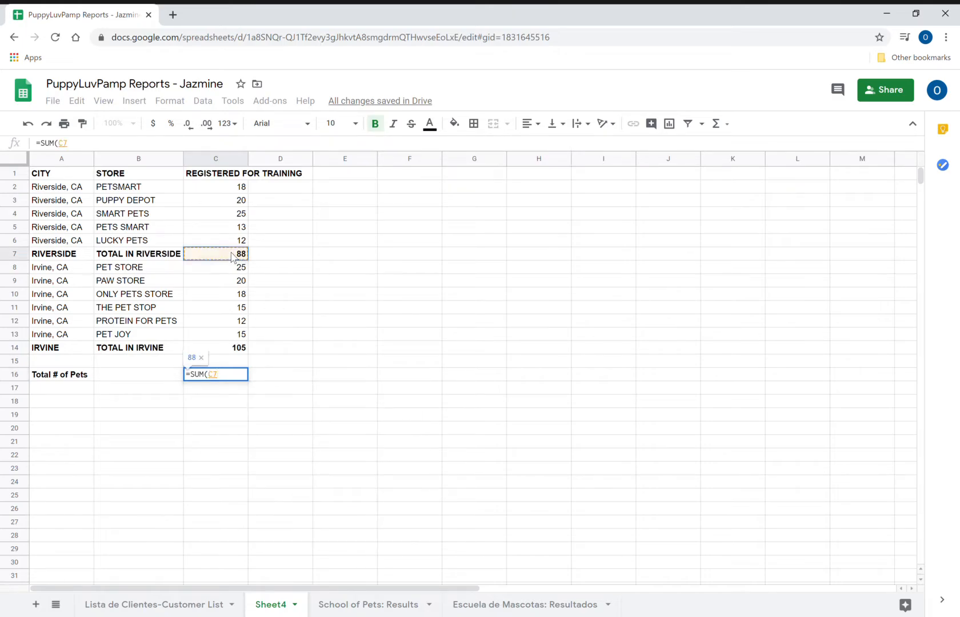
type(",")
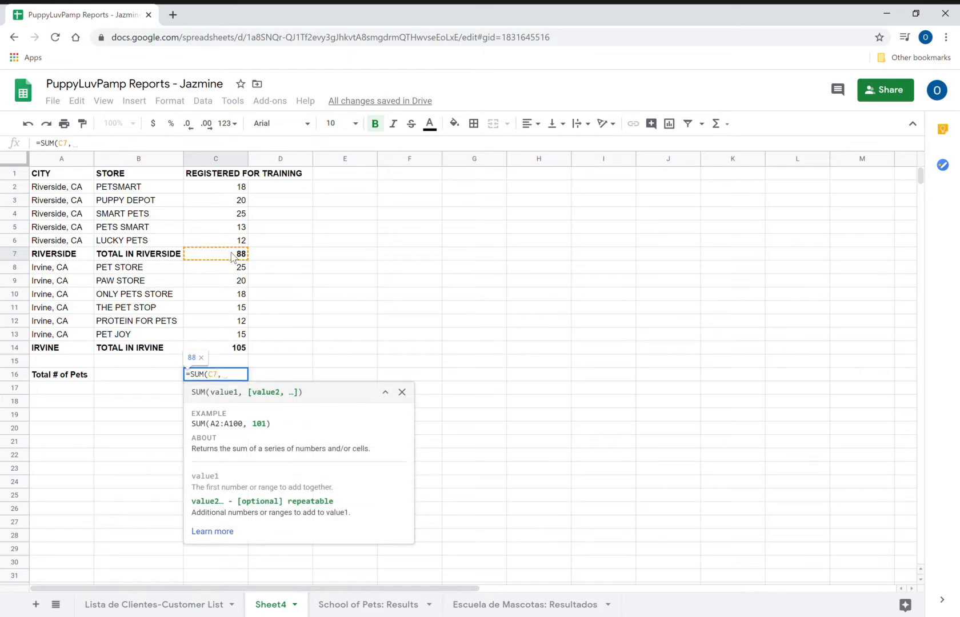
left_click(223, 350)
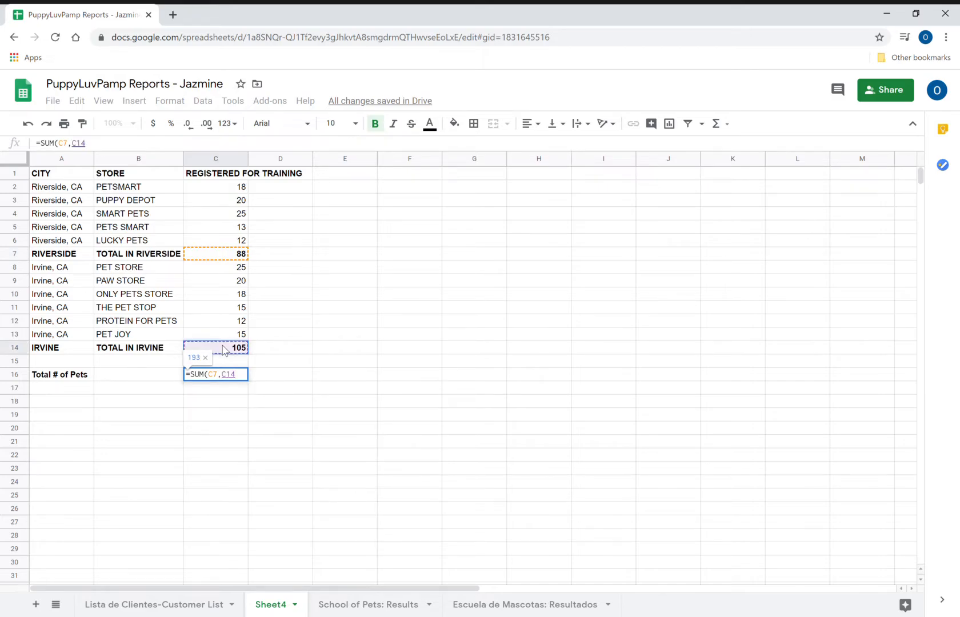
key("Return")
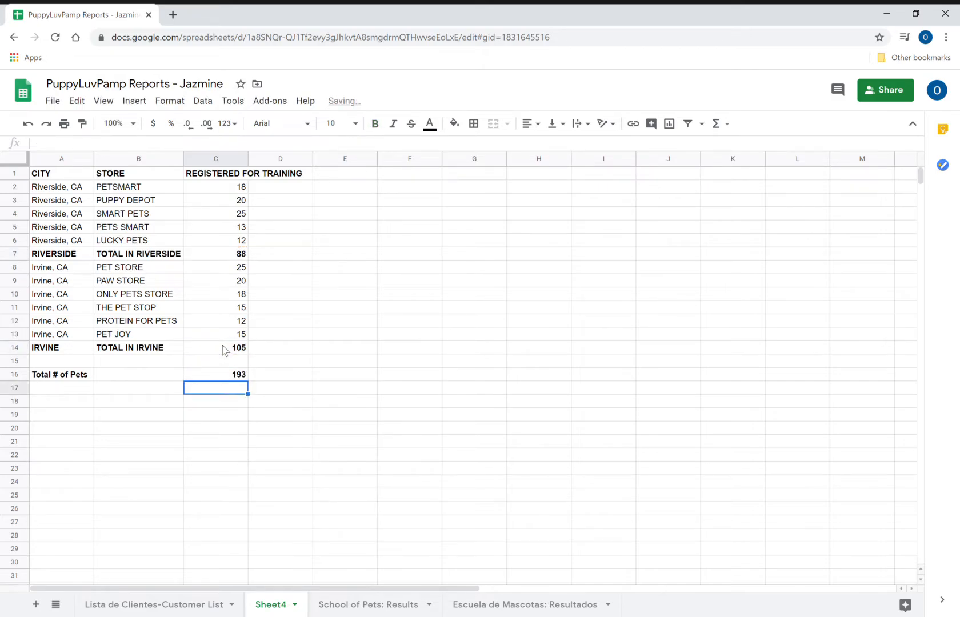
double_click(227, 375)
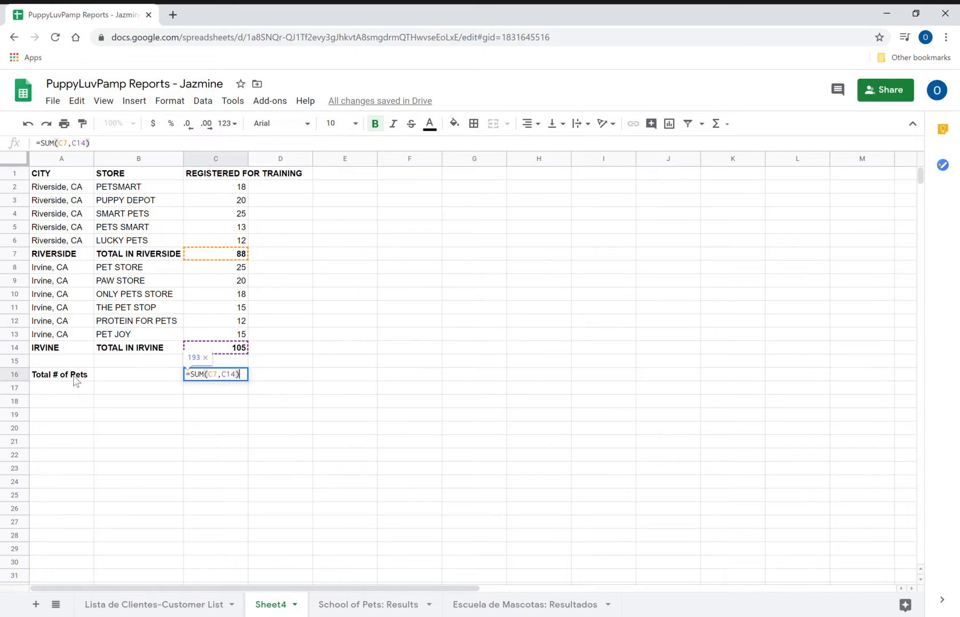
- Confirm C16 keeps =SUM(C7,C14) showing 193, then auto-fit column C to its REGISTERED FOR TRAINING heading
key("Return")
left_click(207, 375)
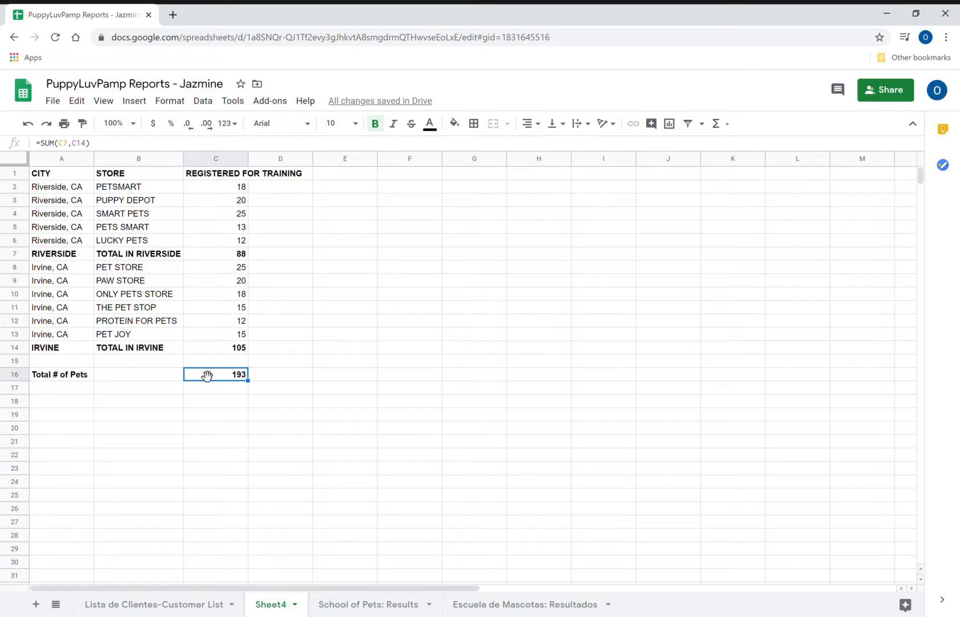
key("Right")
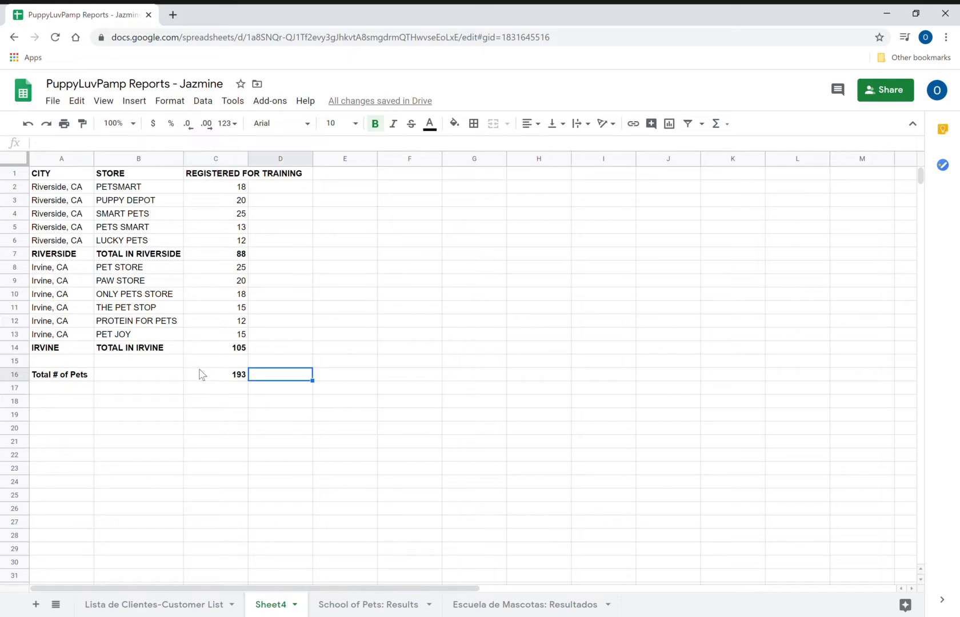
left_click(207, 375)
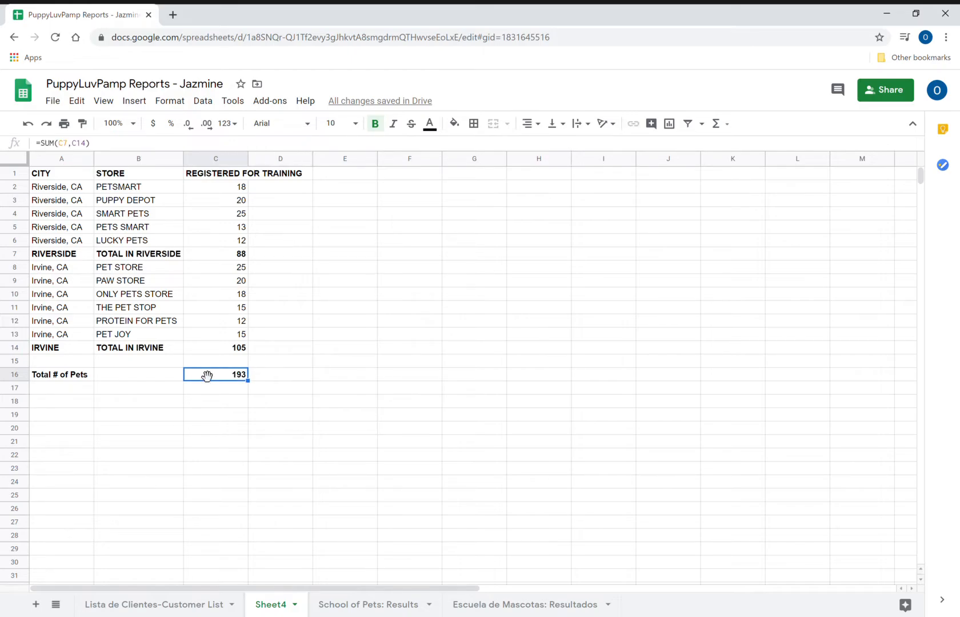
double_click(255, 161)
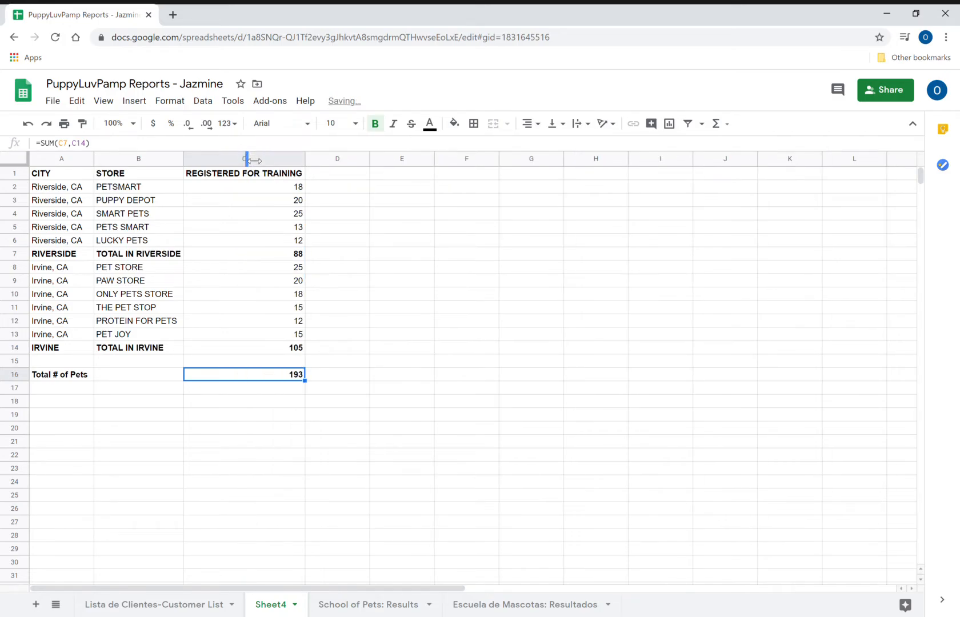
- Add the heading COMPLETED TRAINING in D1 and auto-fit column D to it
left_click(346, 175)
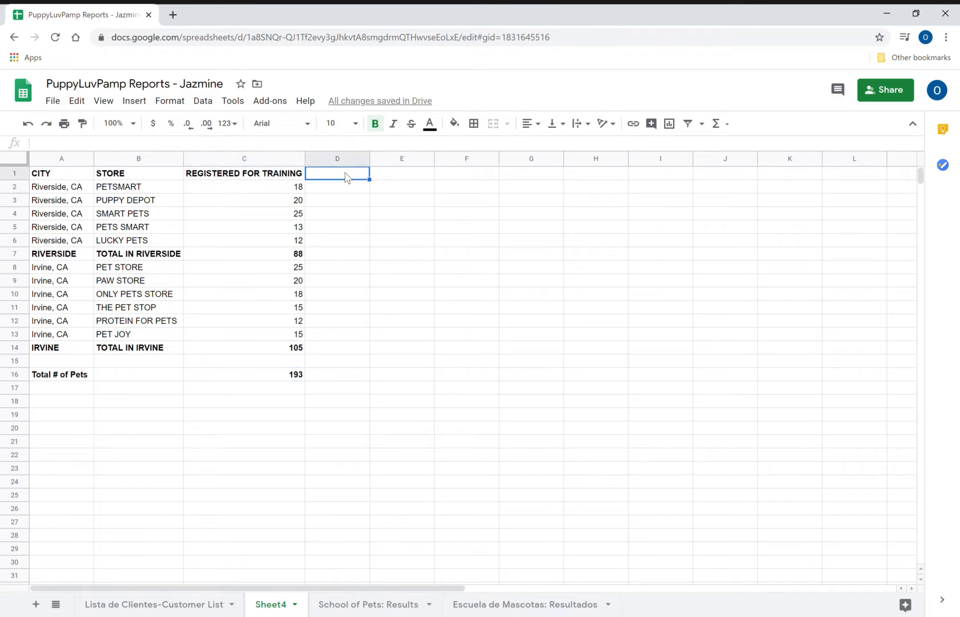
type("COMP")
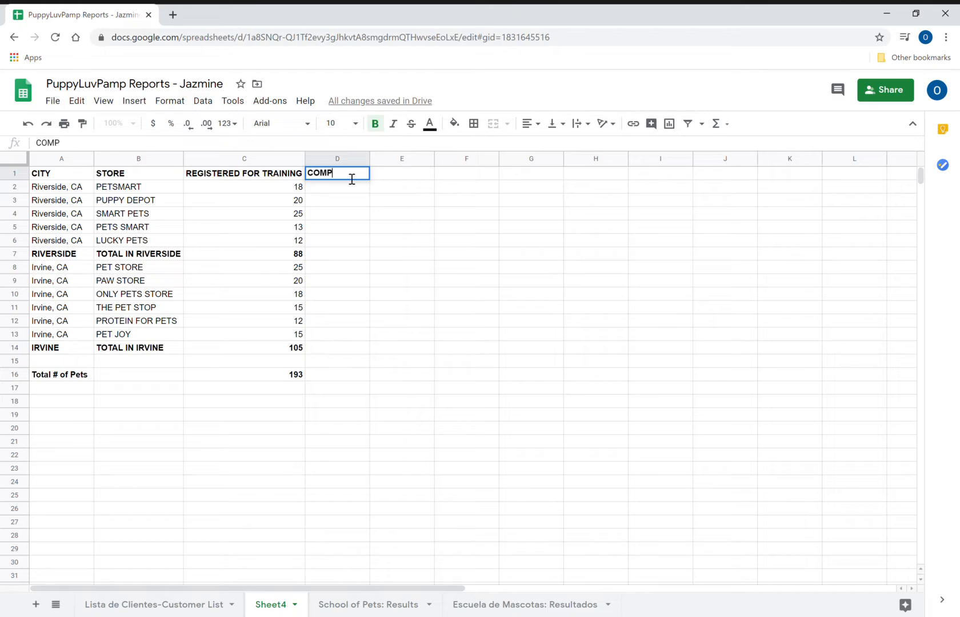
type("LETED TRAINING")
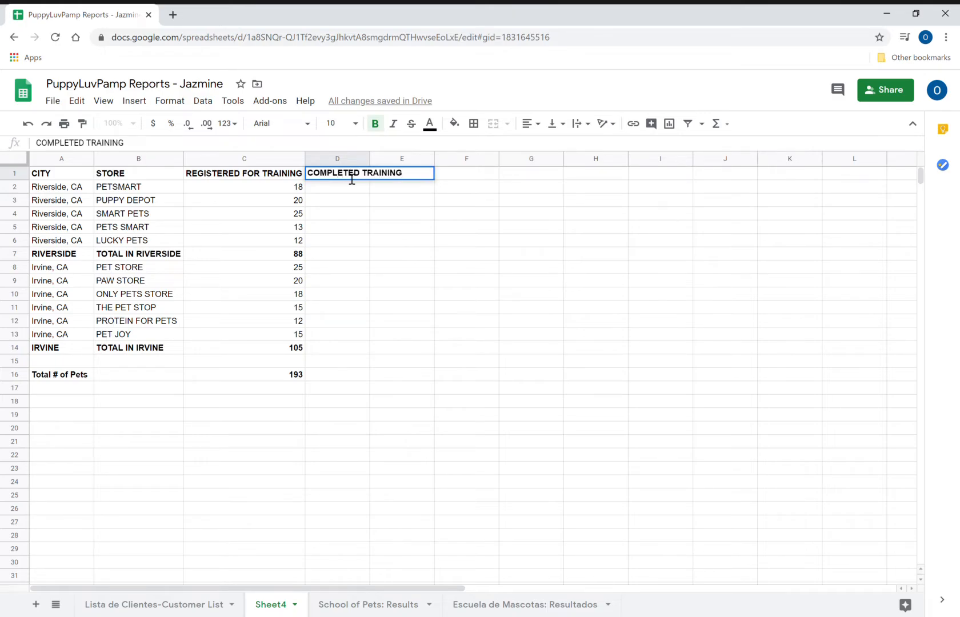
key("Return")
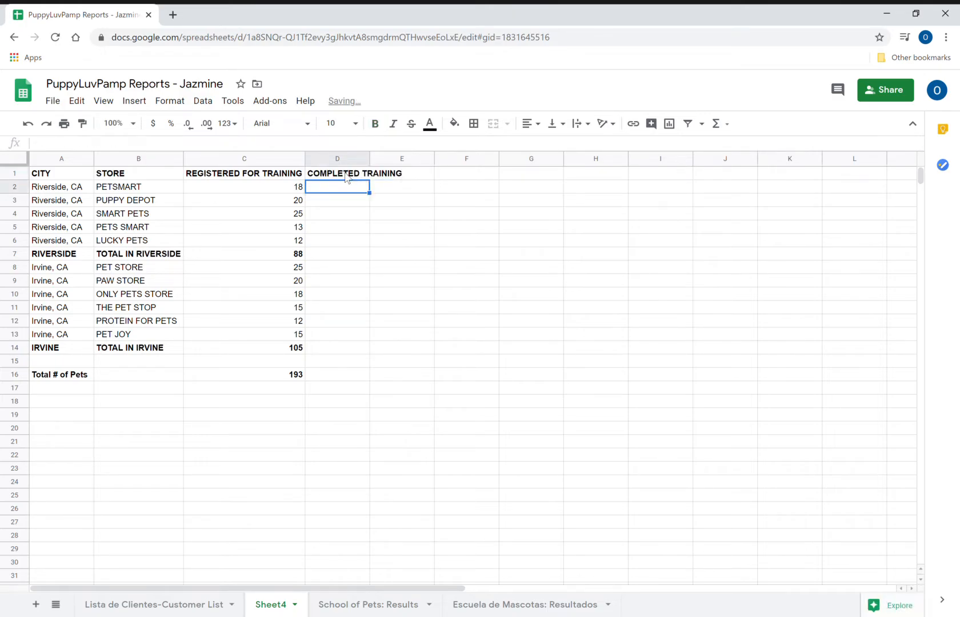
double_click(377, 159)
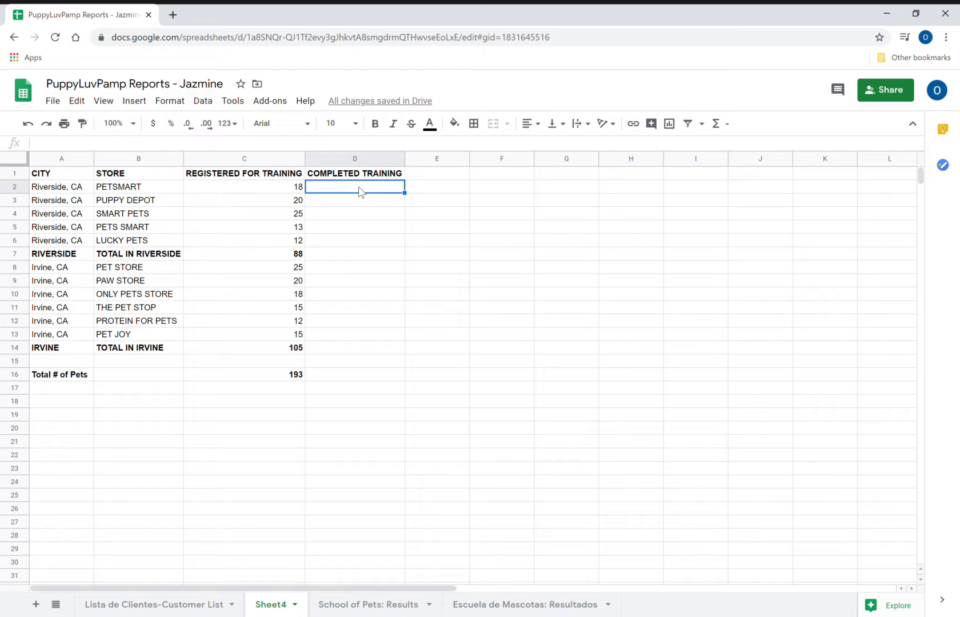
- Enter the Riverside completed counts 16, 18, 22, 10 and 9 in D2:D6
type("16")
key("Return")
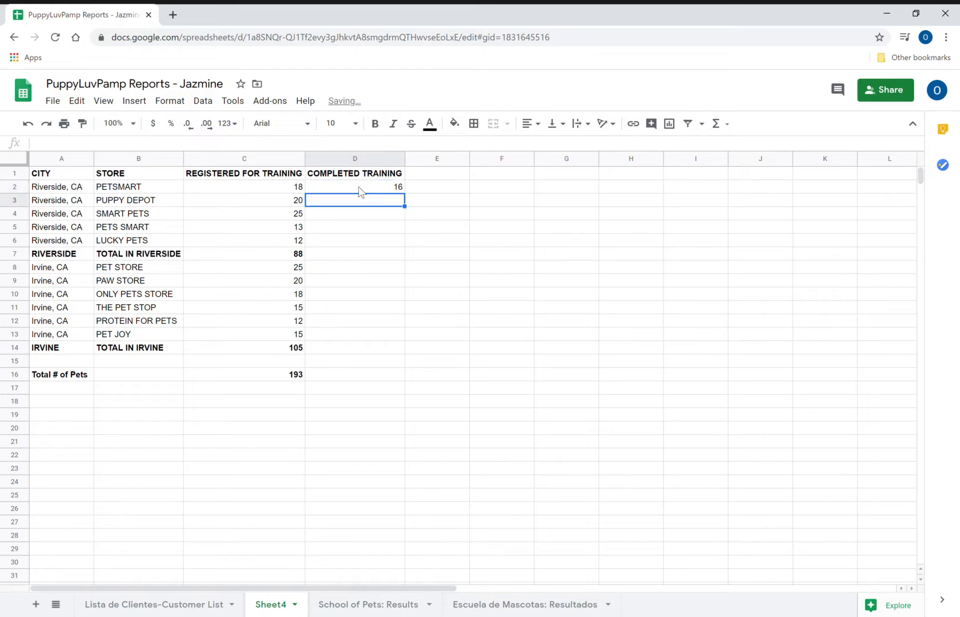
type("18")
key("Return")
type("22")
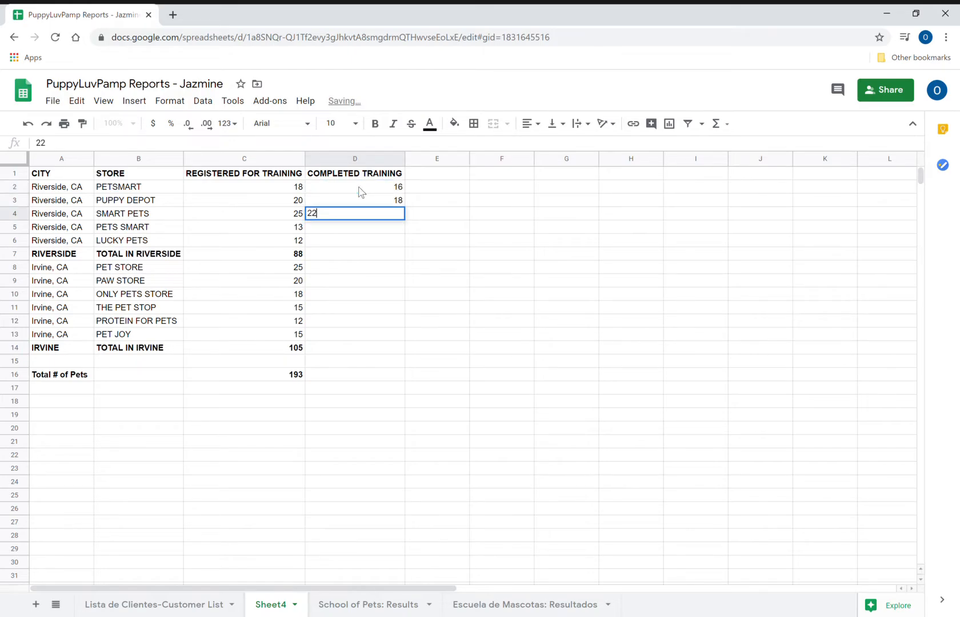
key("Return")
type("10")
key("Return")
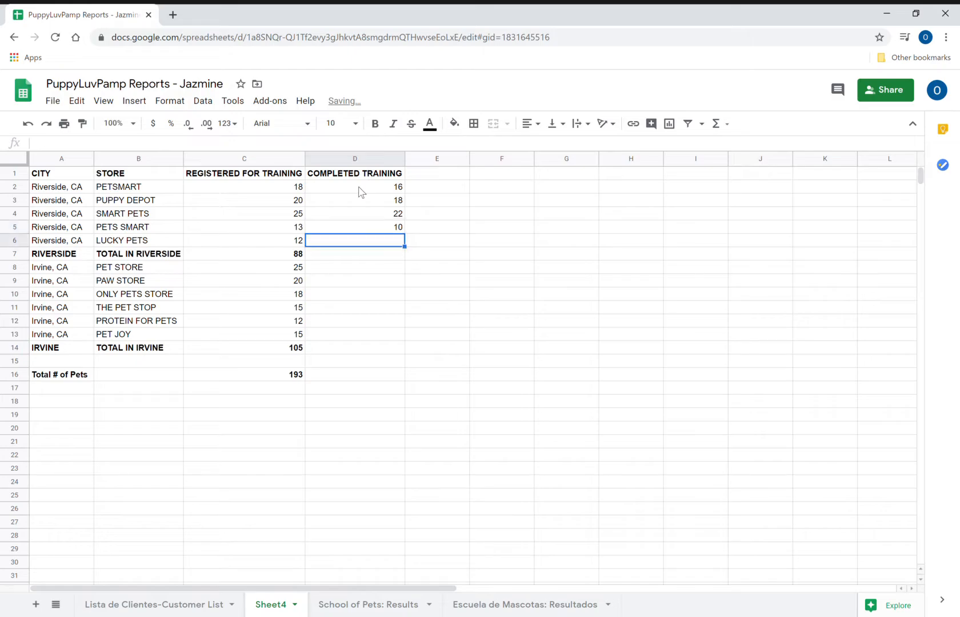
type("9")
key("Return")
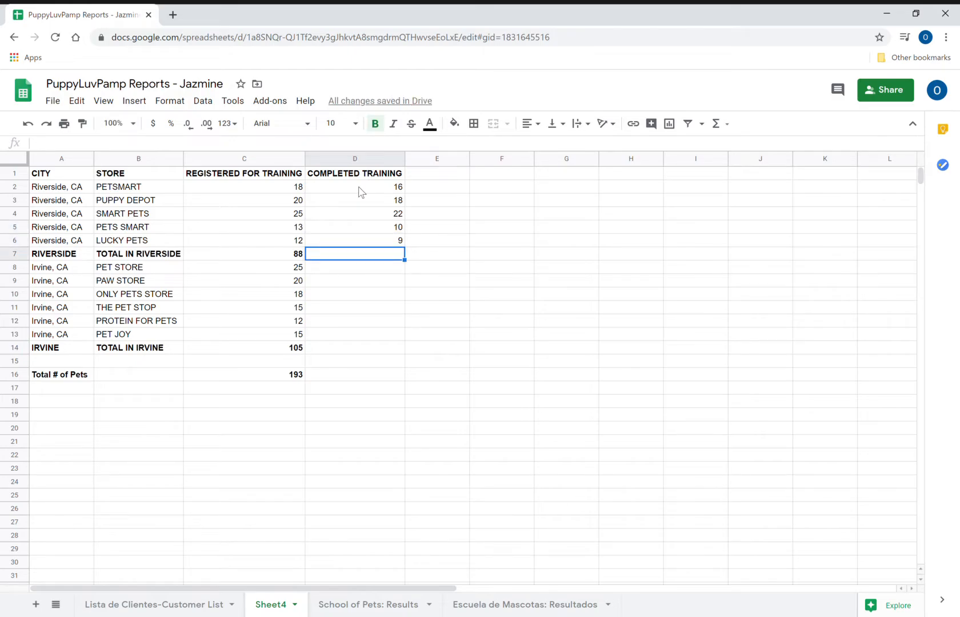
key("Left")
key("Left")
key("Left")
key("Right")
key("Left")
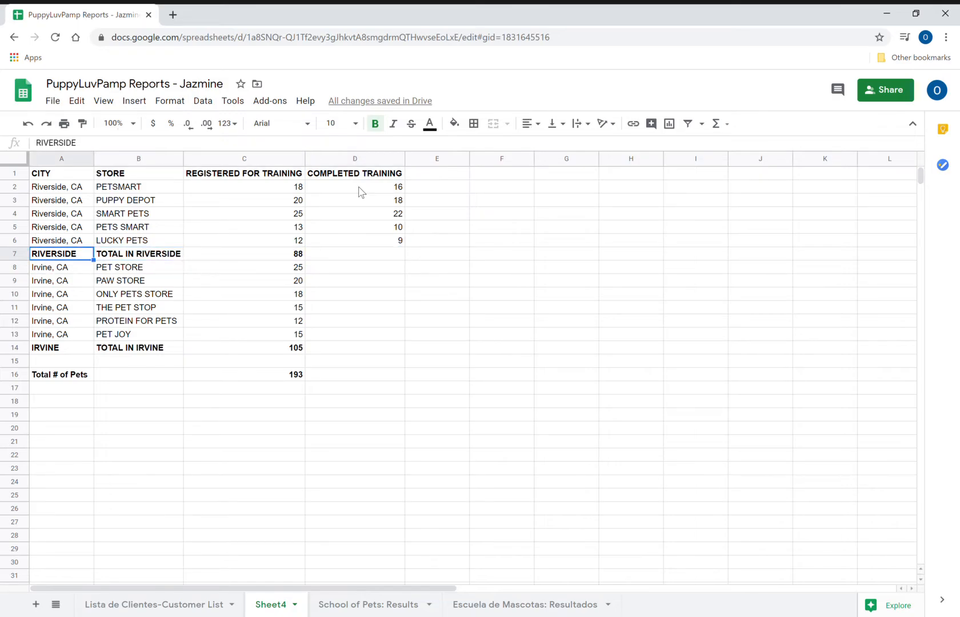
key("Right")
key("Right")
key("Right")
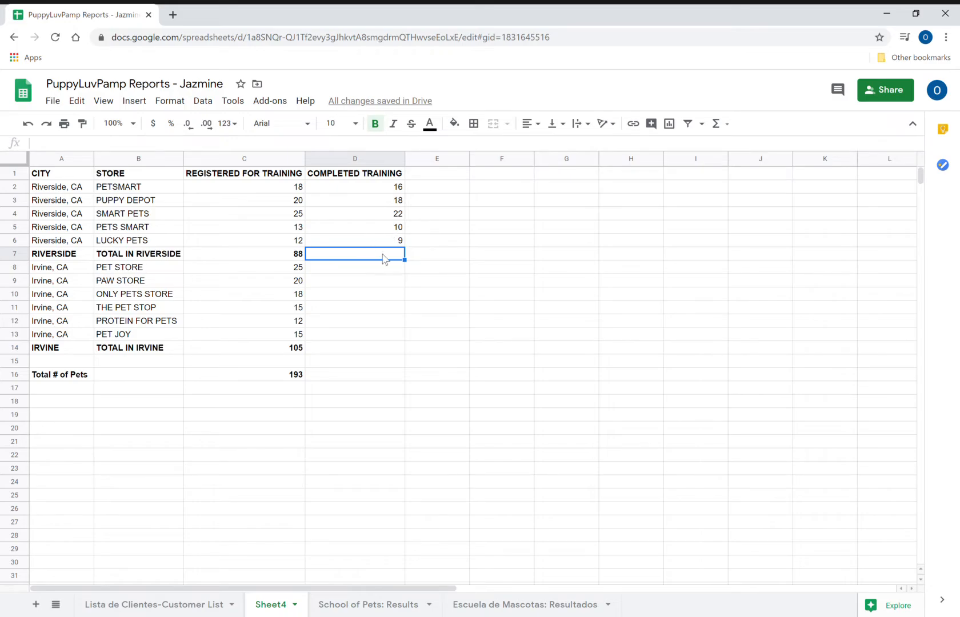
- Fill C7's Riverside SUM formula right into D7 and E7, giving D7 =SUM(D2:D6) totaling 75
left_click(295, 258)
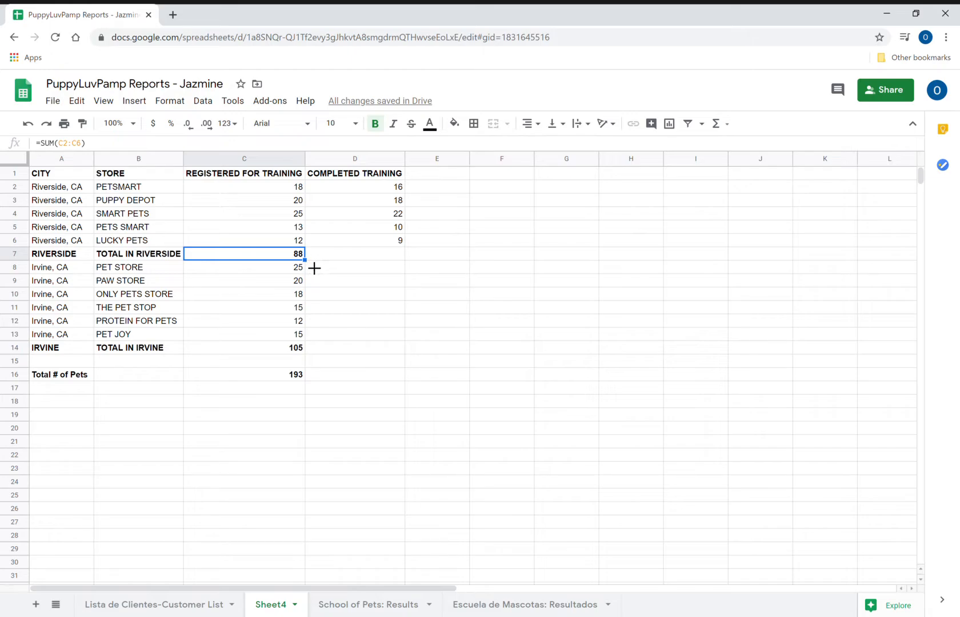
left_click_drag(314, 268, 443, 268)
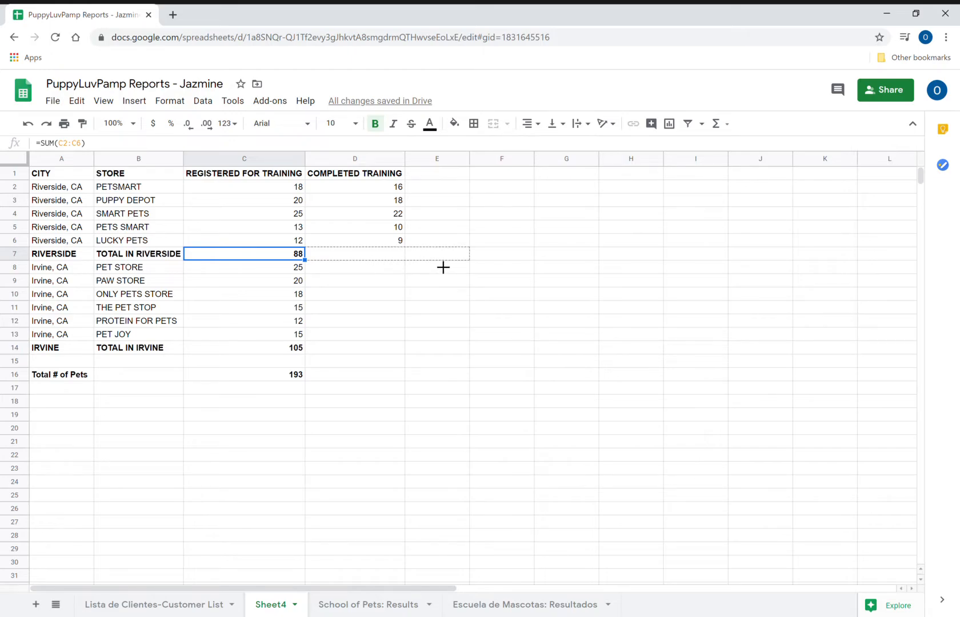
left_click_drag(443, 268, 479, 268)
left_click_drag(480, 268, 480, 268)
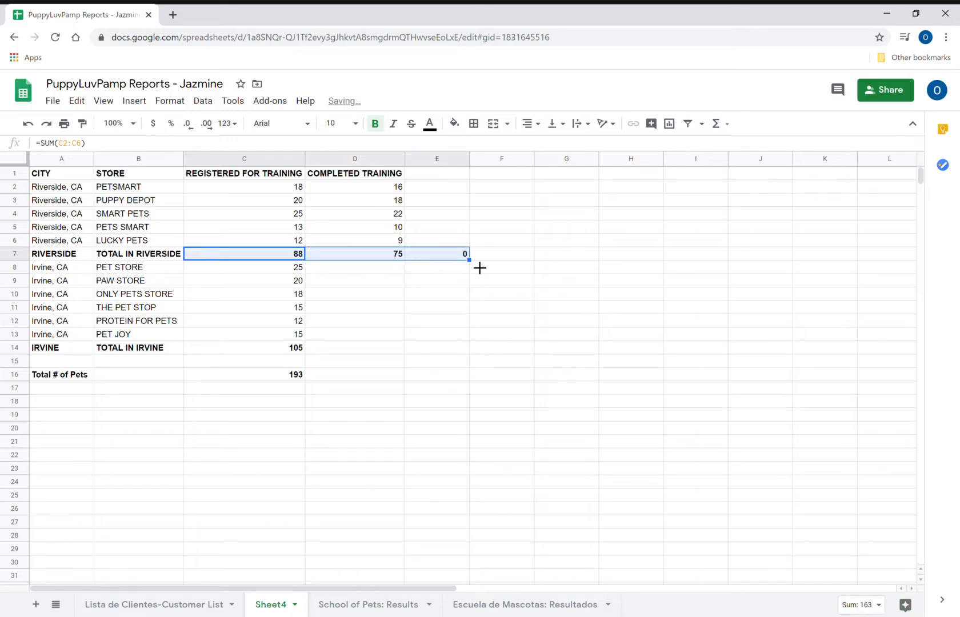
left_click(376, 257)
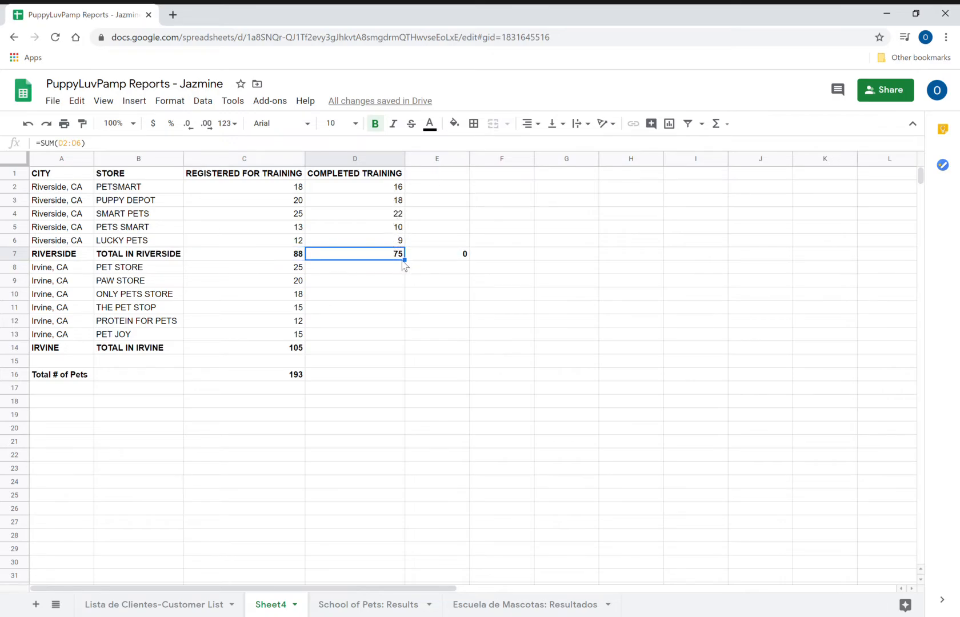
left_click(381, 268)
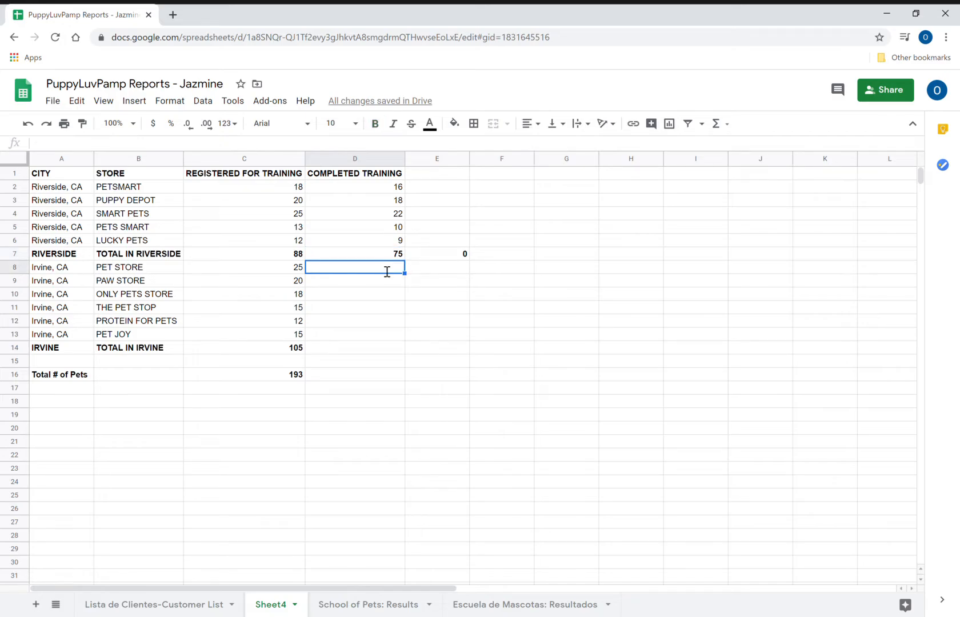
- Enter the Irvine completed counts 25, 18, 15, 13, 10 and 13 in D8:D13
type("25")
key("Return")
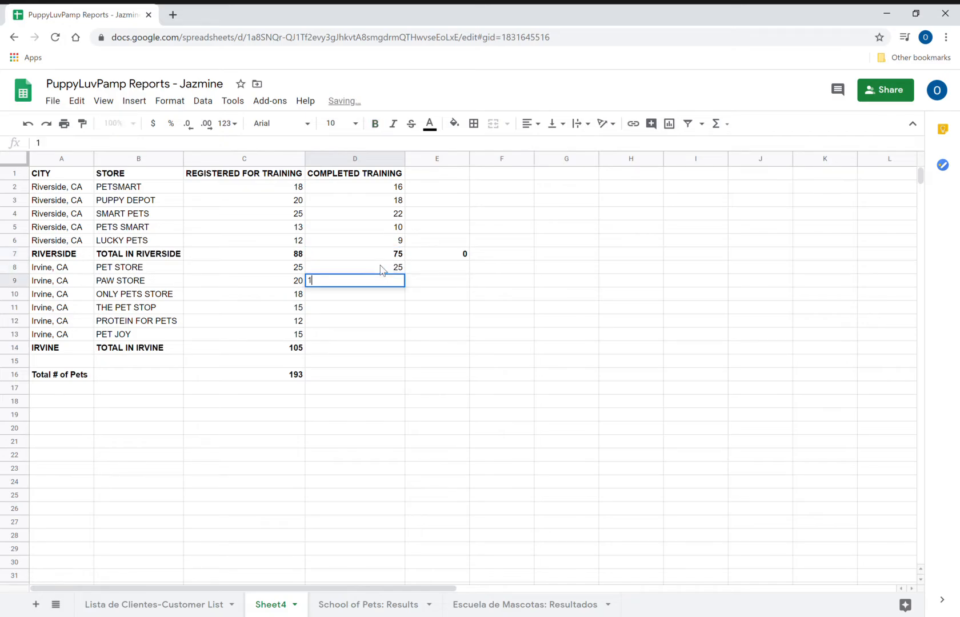
type("18")
key("Return")
type("15")
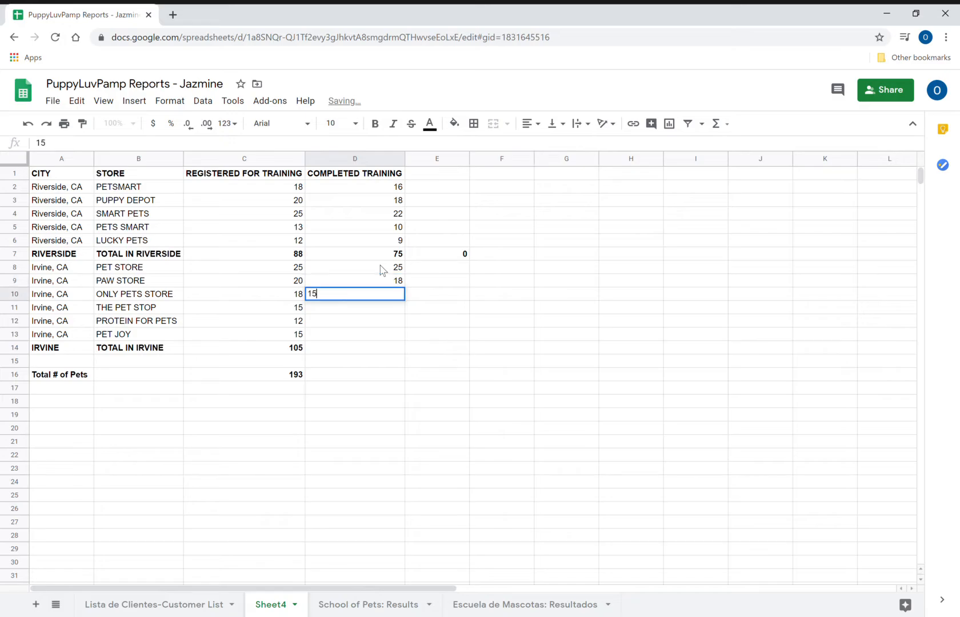
key("Return")
type("13")
key("Return")
type("10")
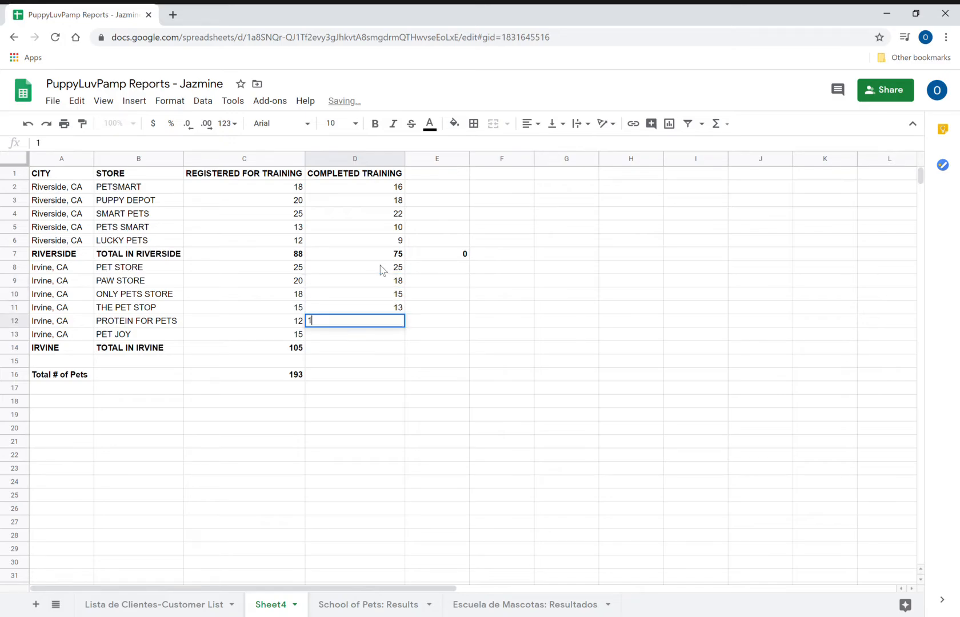
key("Return")
type("13")
key("Return")
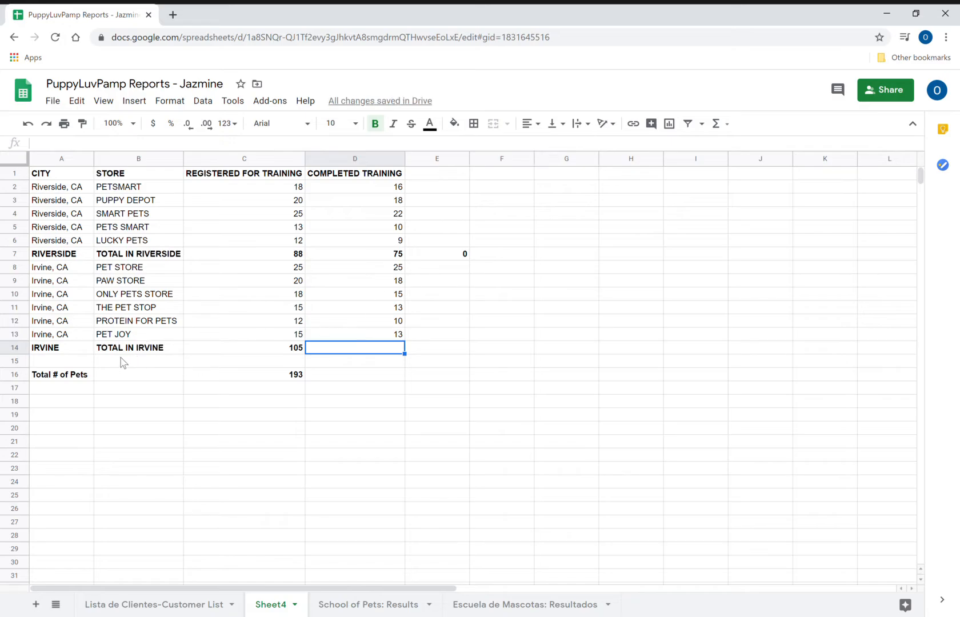
left_click(278, 351)
- Copy the Irvine SUM formula from C14 across to D14 and E14, totaling 94 completed
left_click_drag(305, 353, 477, 363)
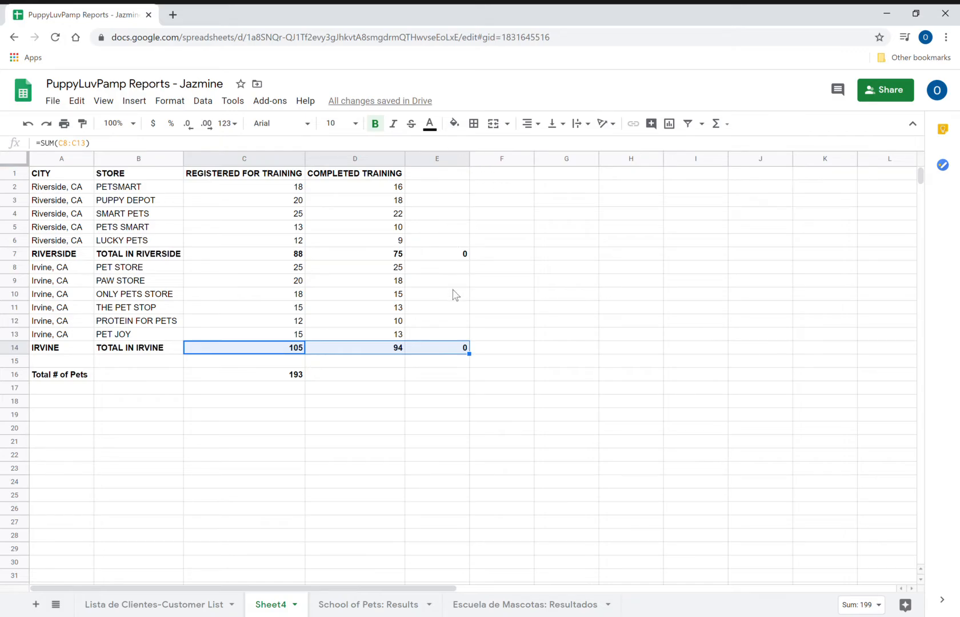
left_click(354, 374)
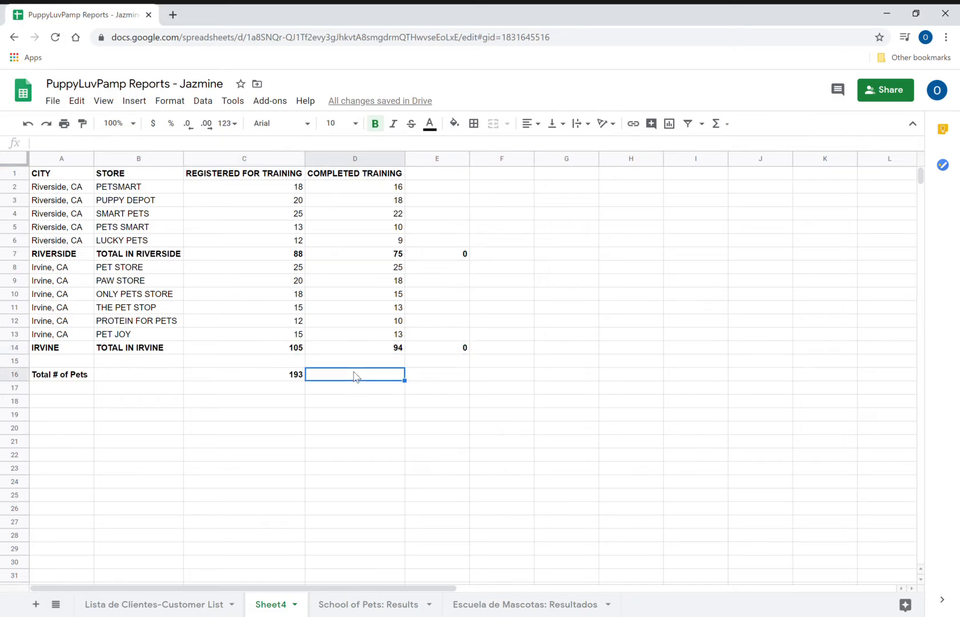
left_click(280, 377)
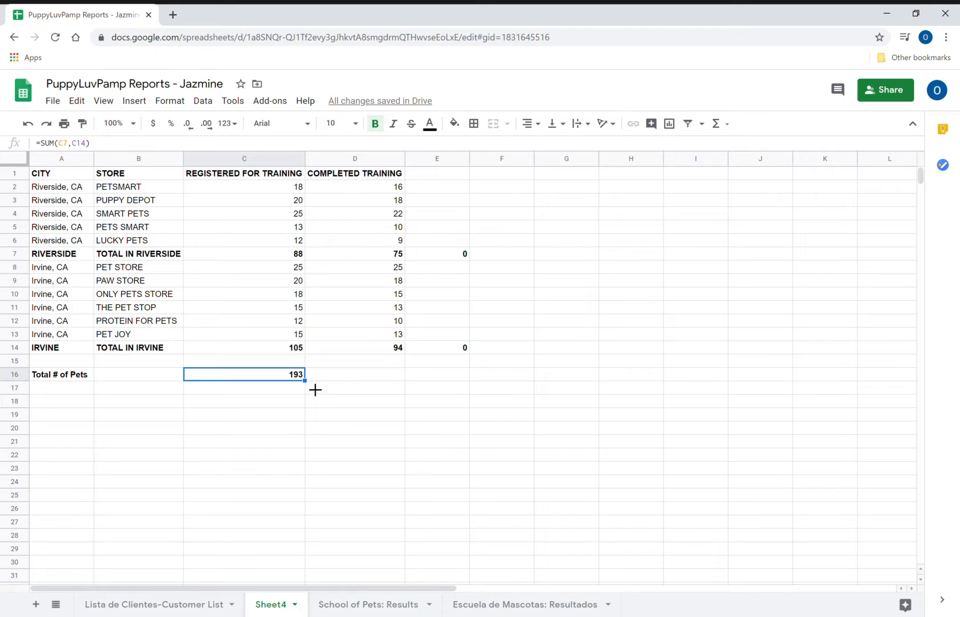
- Fill the C16 grand total formula into D16 and E16, verifying D16 shows 169
left_click_drag(315, 389, 470, 381)
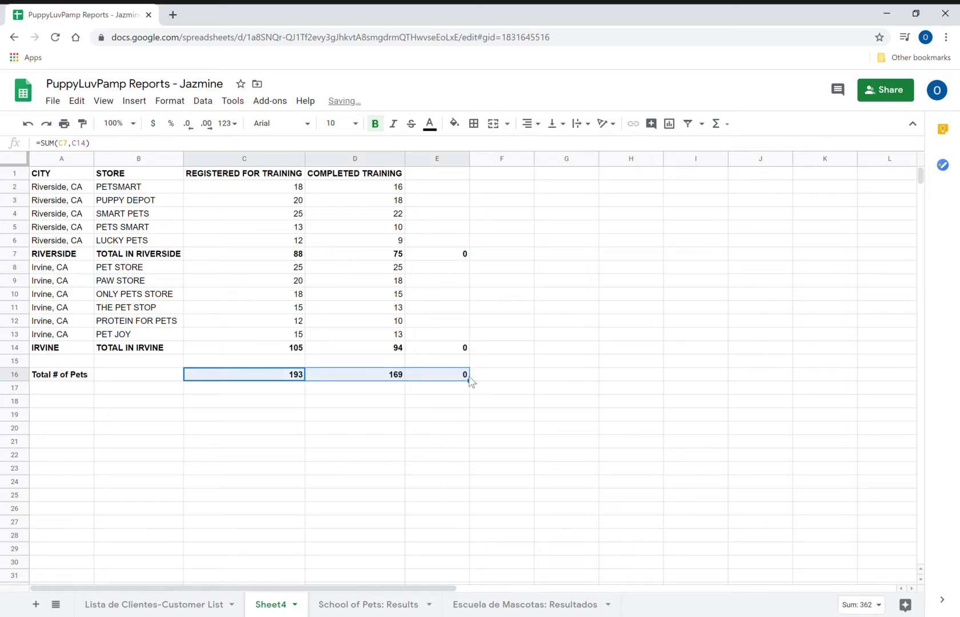
left_click(396, 378)
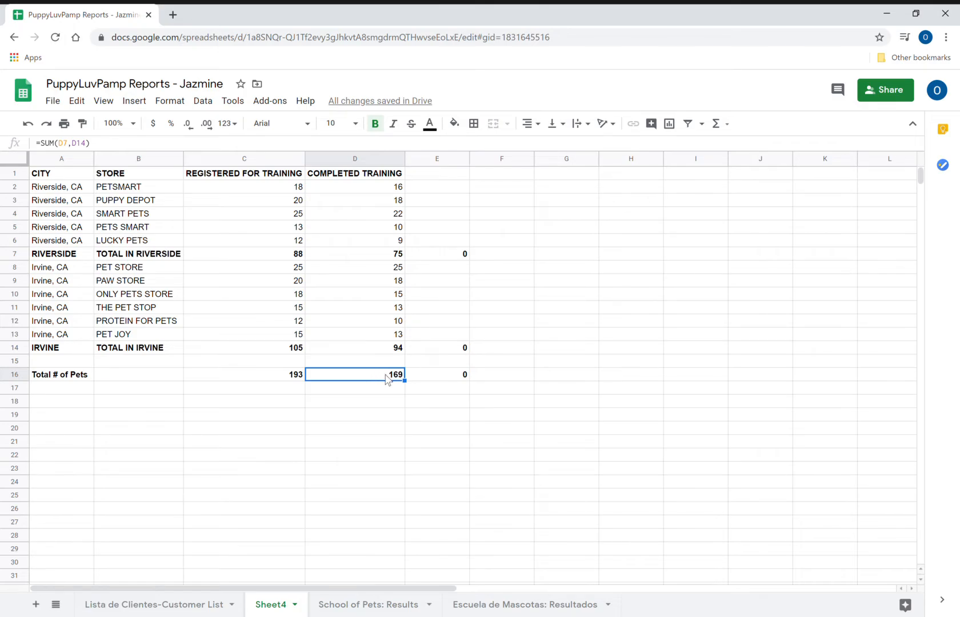
double_click(392, 381)
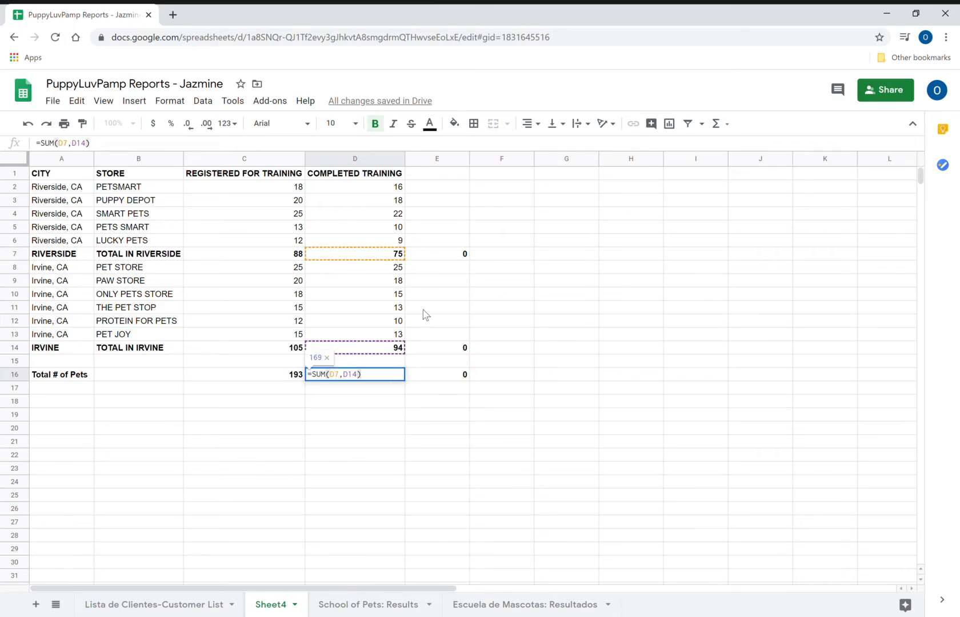
key("Return")
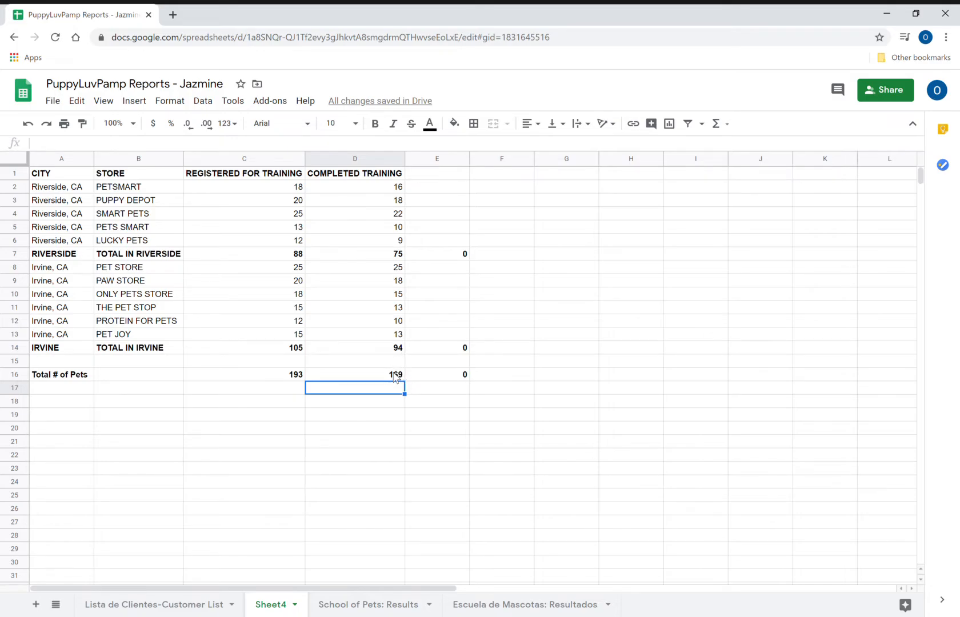
left_click(429, 176)
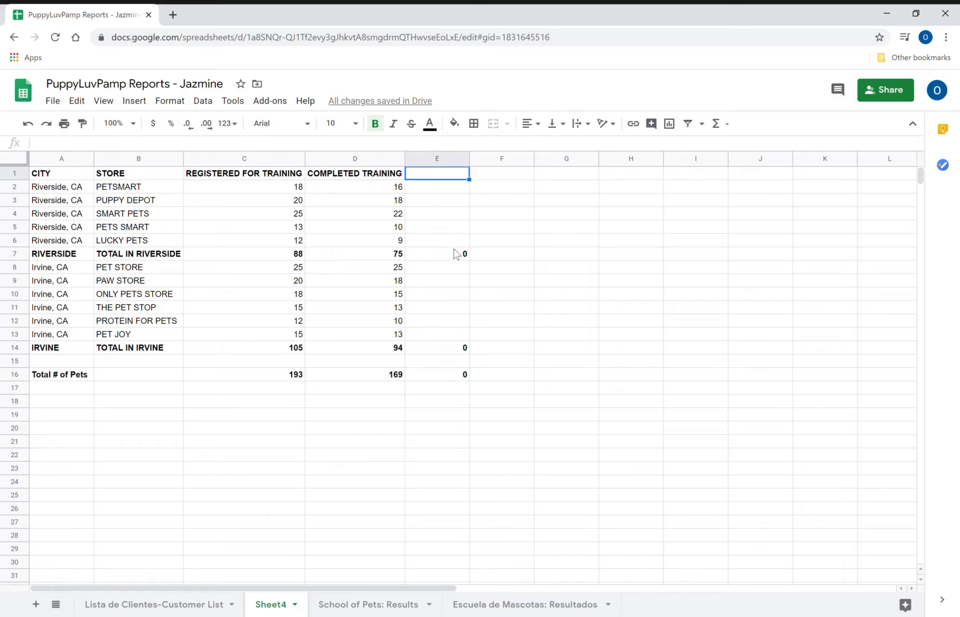
left_click(465, 375)
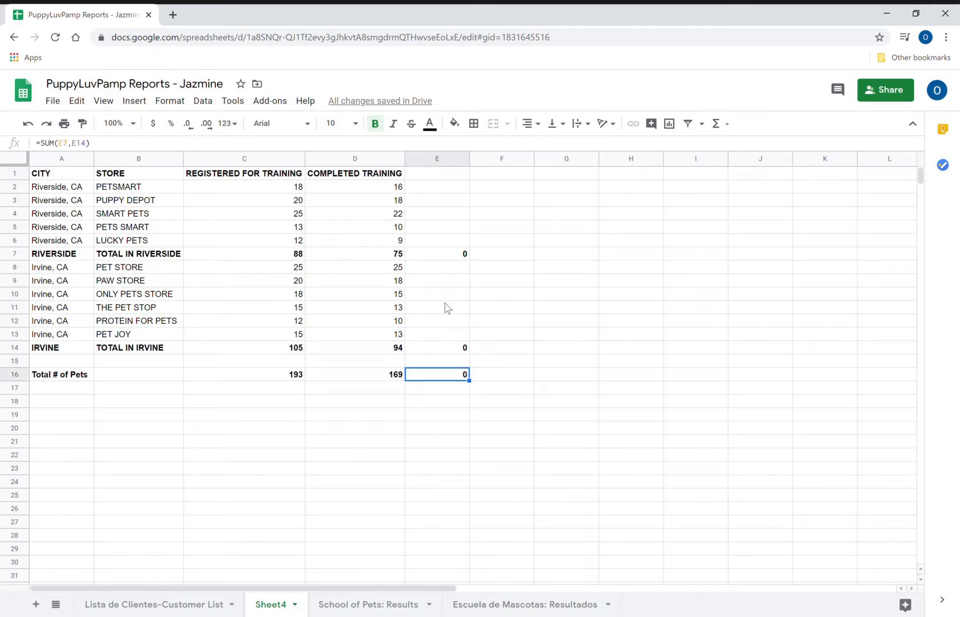
- Type INCOMPLETE TRAINING into E1 and auto-fit column E to the heading
left_click(450, 175)
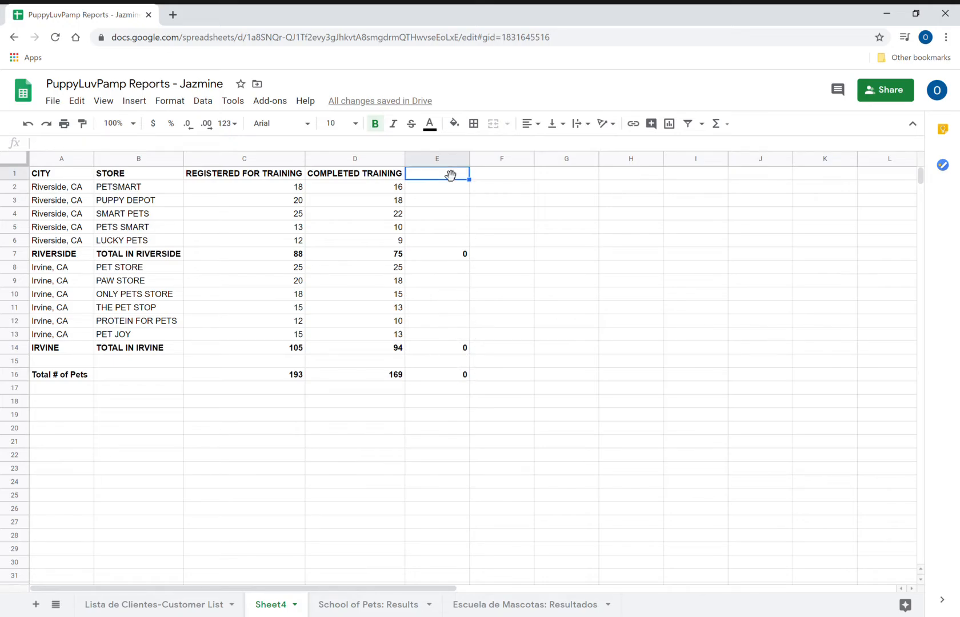
type("INCOMPLETE TRAINING")
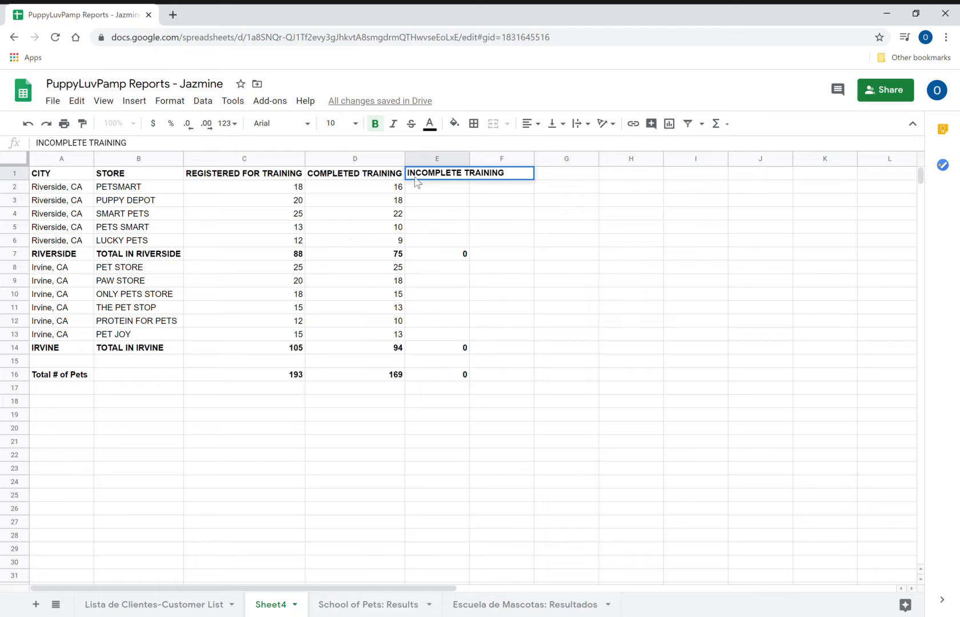
key("Return")
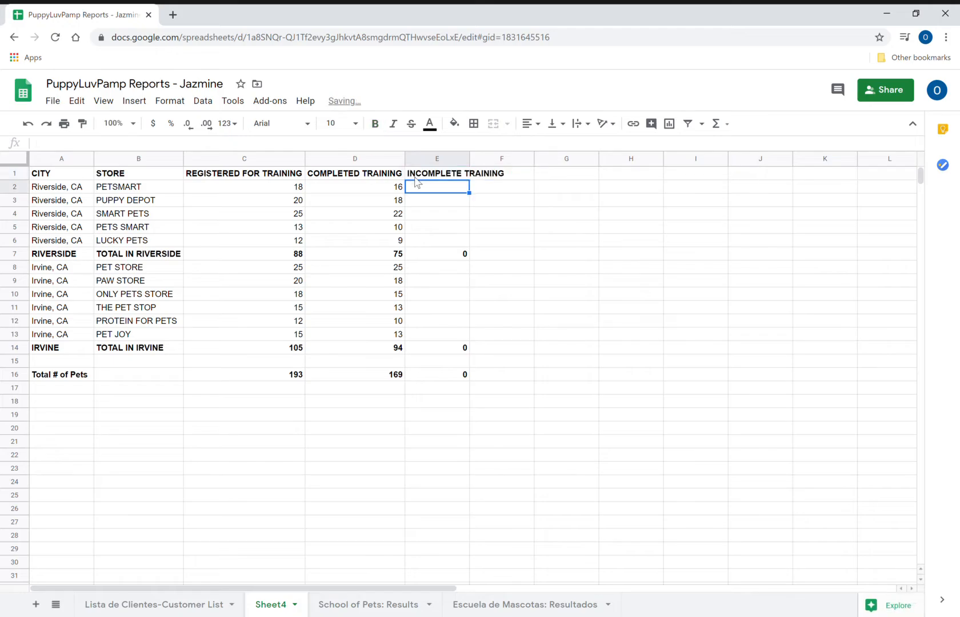
double_click(470, 159)
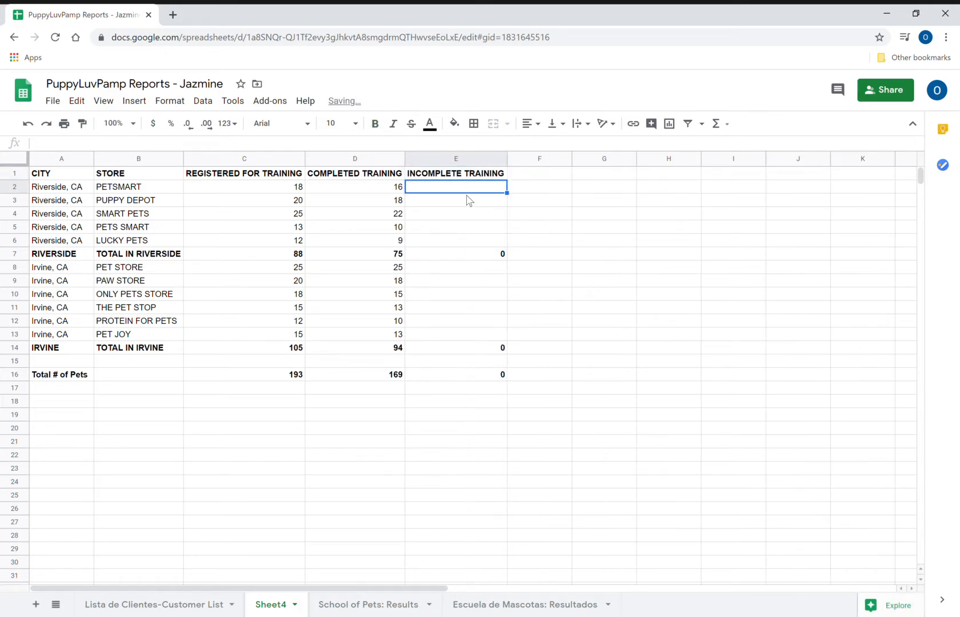
- Enter Riverside incomplete counts 2, 2, 3, 3, 3 in E2:E6, leaving the E7 subtotal formula unchanged
type("2")
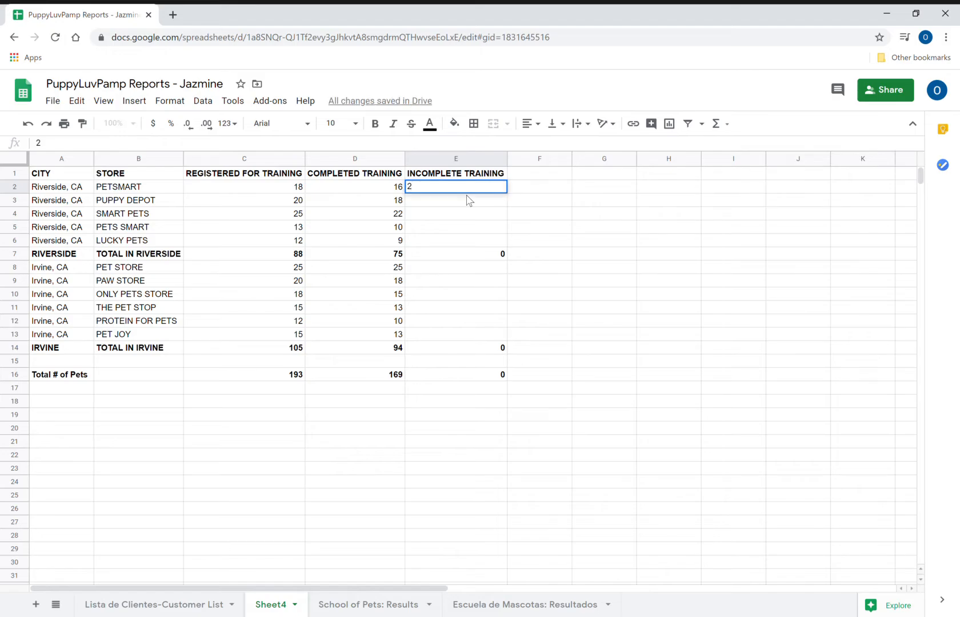
key("Return")
type("2")
key("Return")
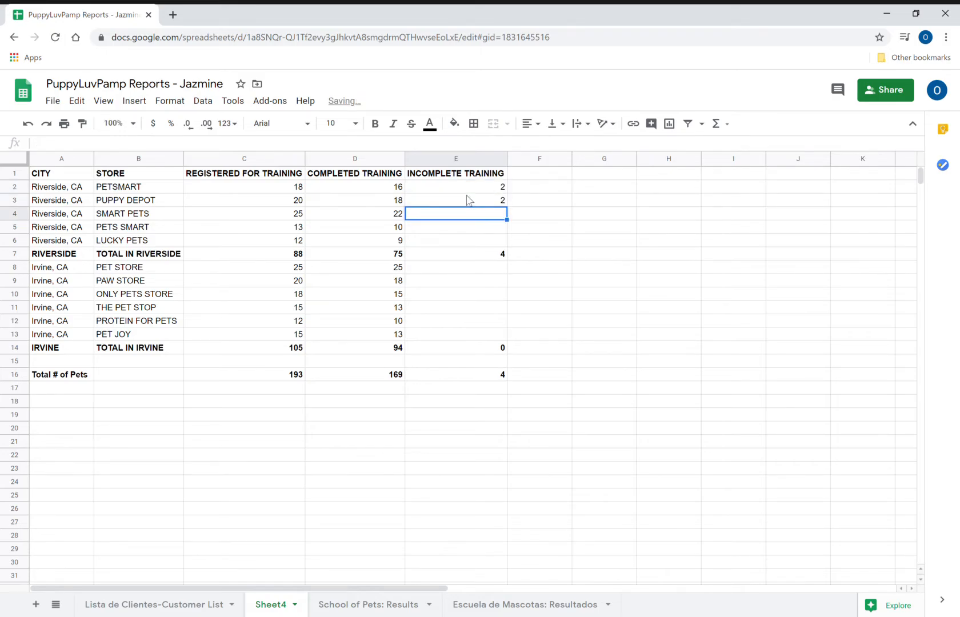
type("3")
key("Return")
type("3")
key("Return")
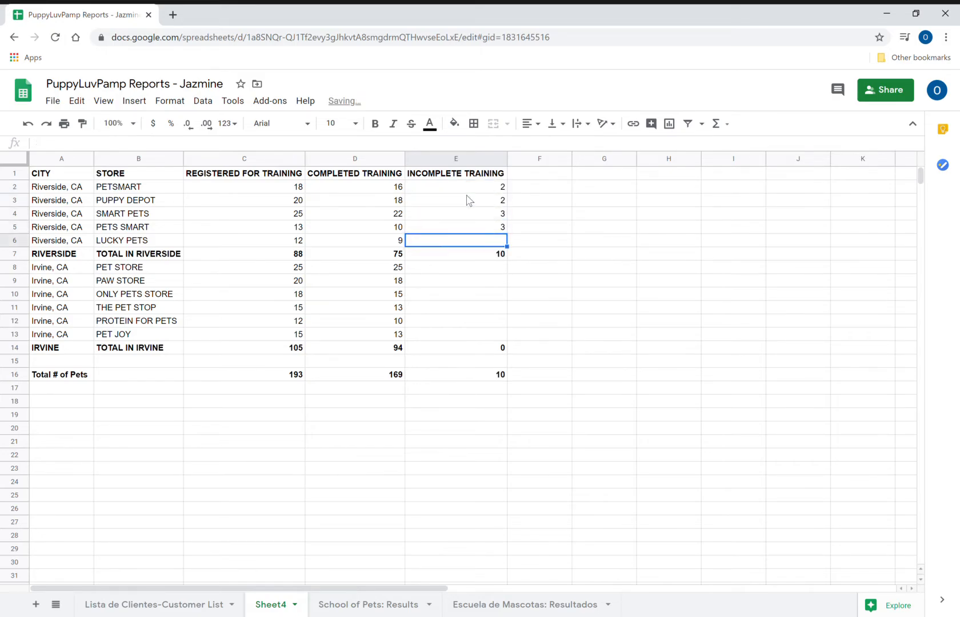
type("3")
key("Return")
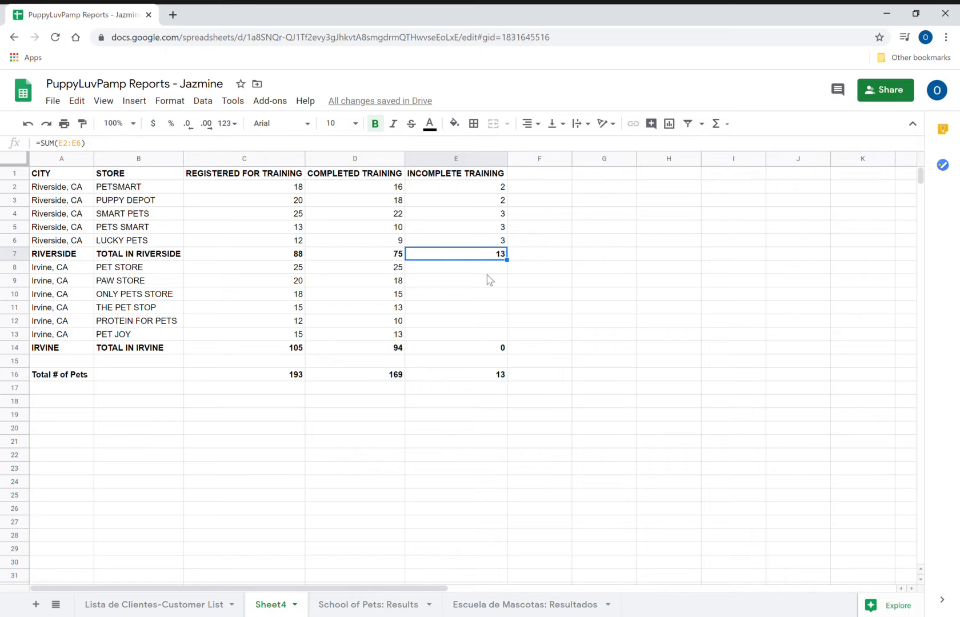
key("Return")
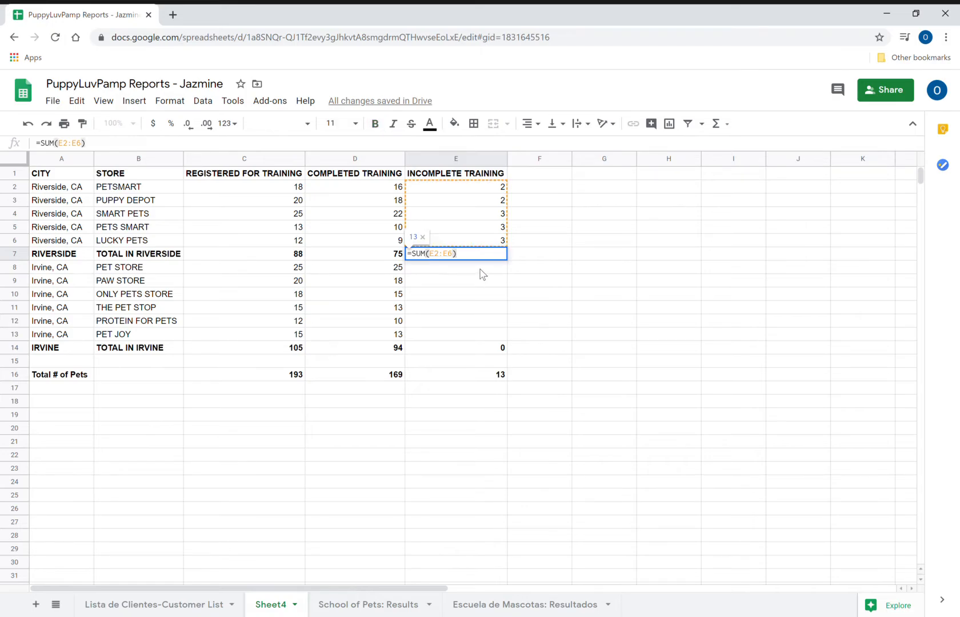
key("Return")
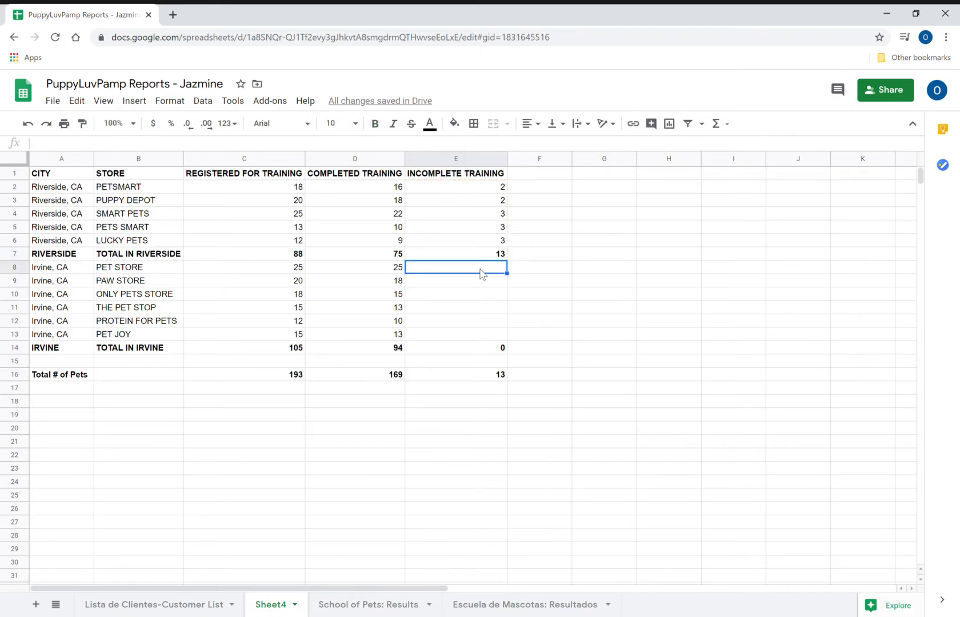
- Enter Irvine incomplete counts 0, 2, 3, 2, 2, 2 in E8:E13
type("0")
key("Return")
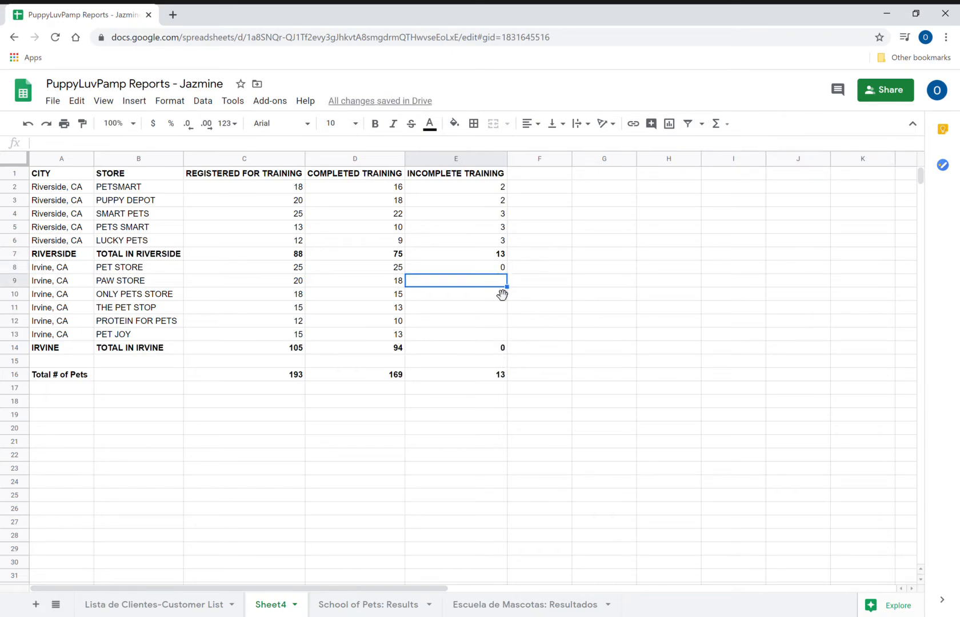
type("2")
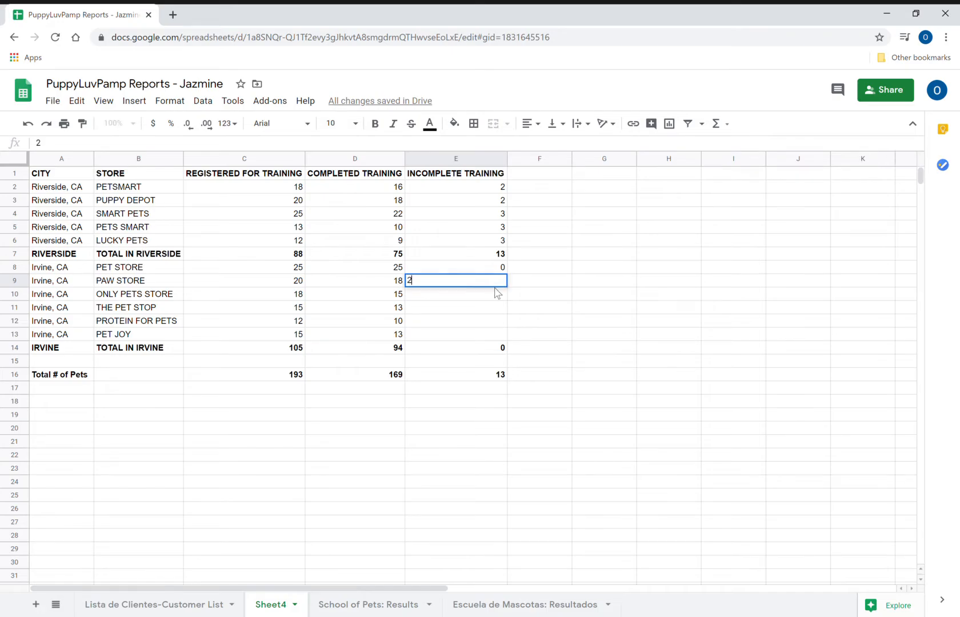
key("Return")
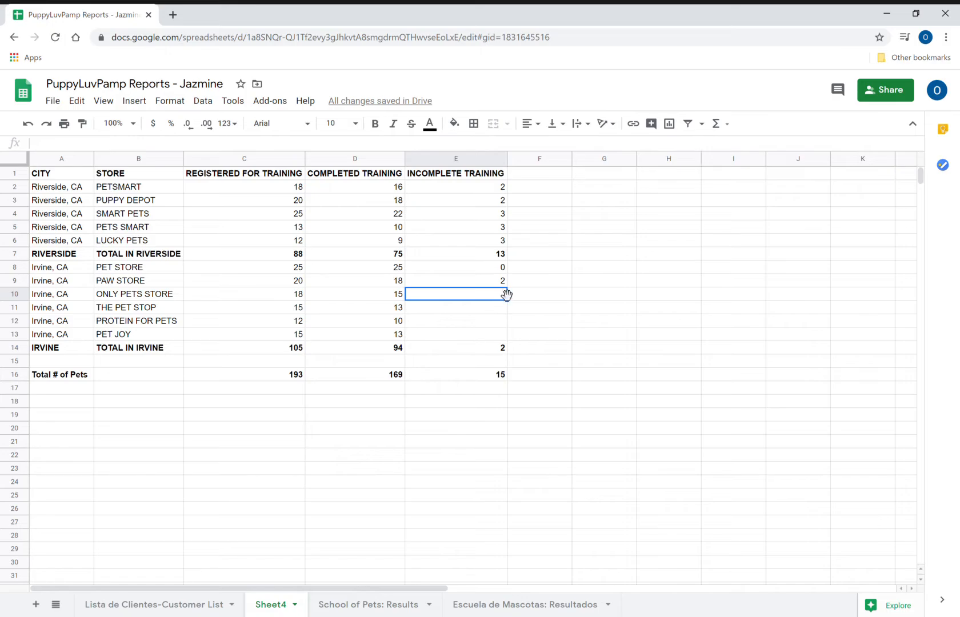
type("3")
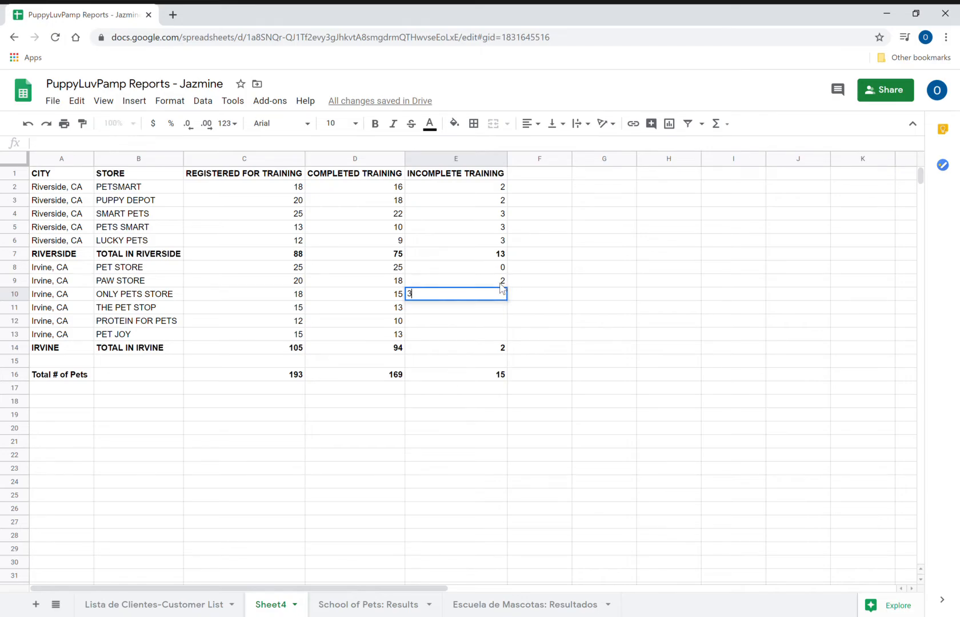
key("Return")
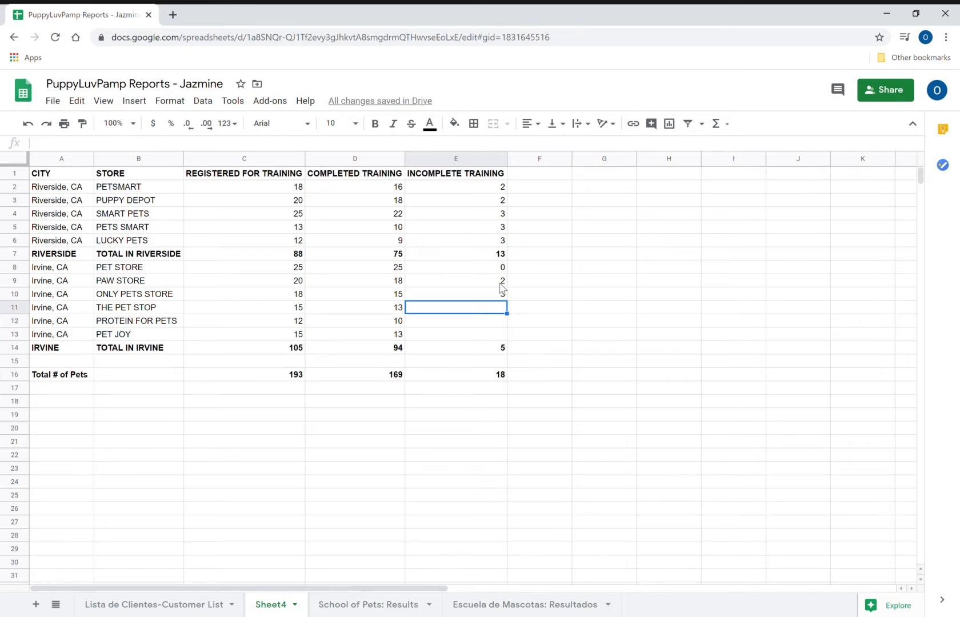
type("2")
key("Return")
type("2")
key("Return")
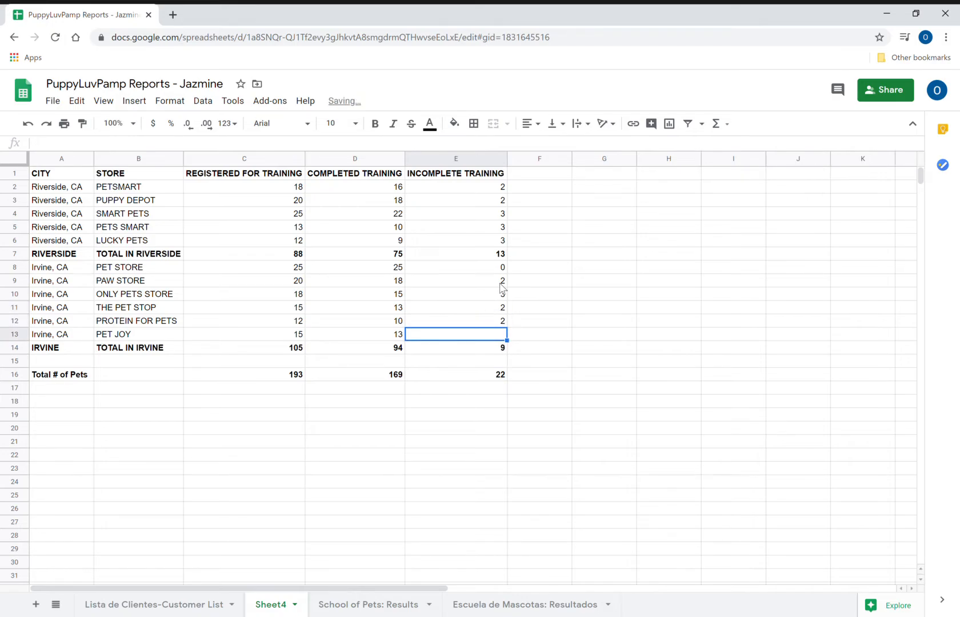
type("2")
key("Return")
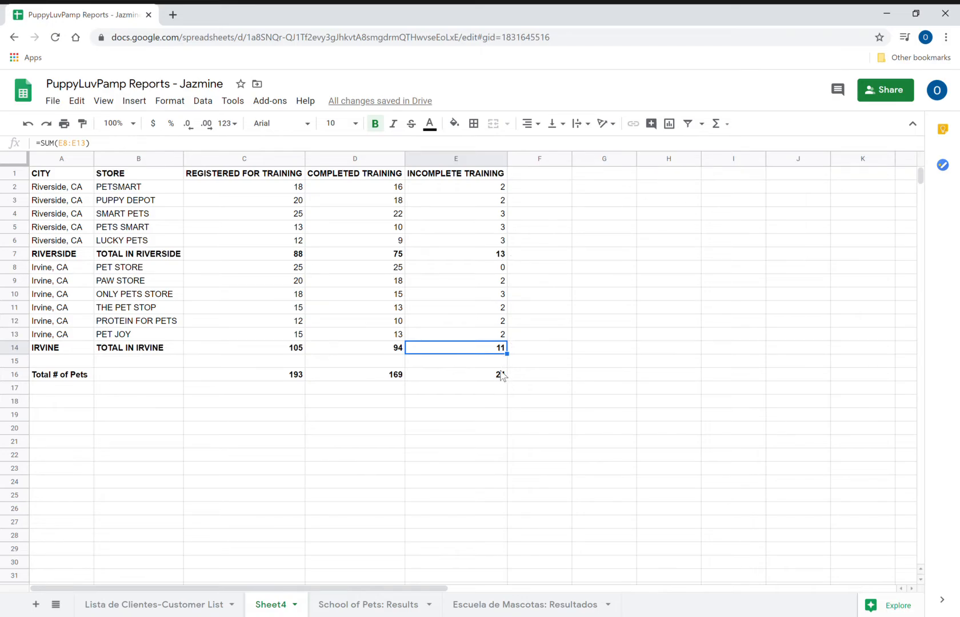
- Set PETSMART's incomplete count in E2 to 2, giving Riverside 13 and 24 overall
left_click(492, 299)
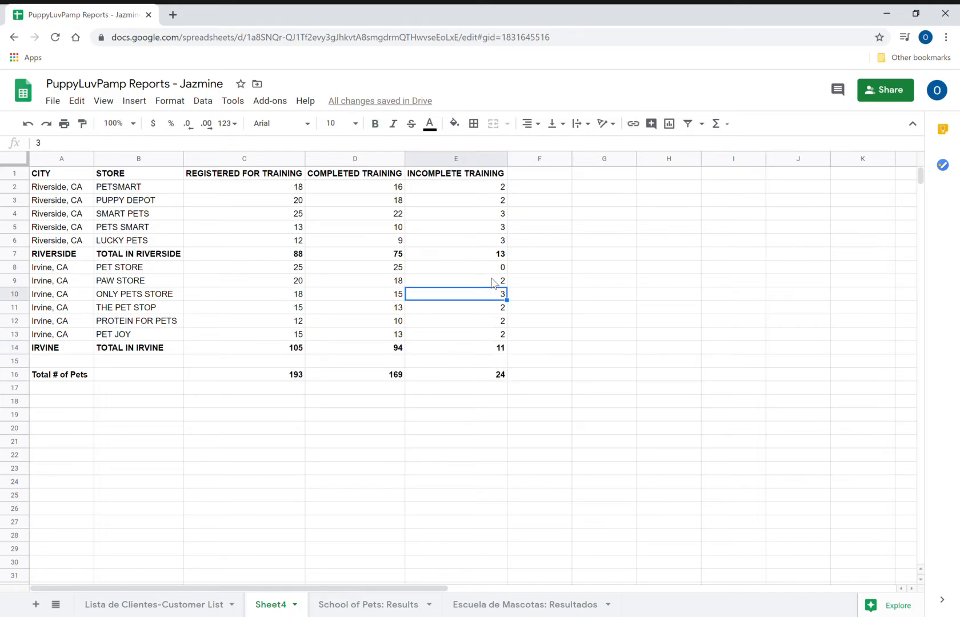
left_click(493, 188)
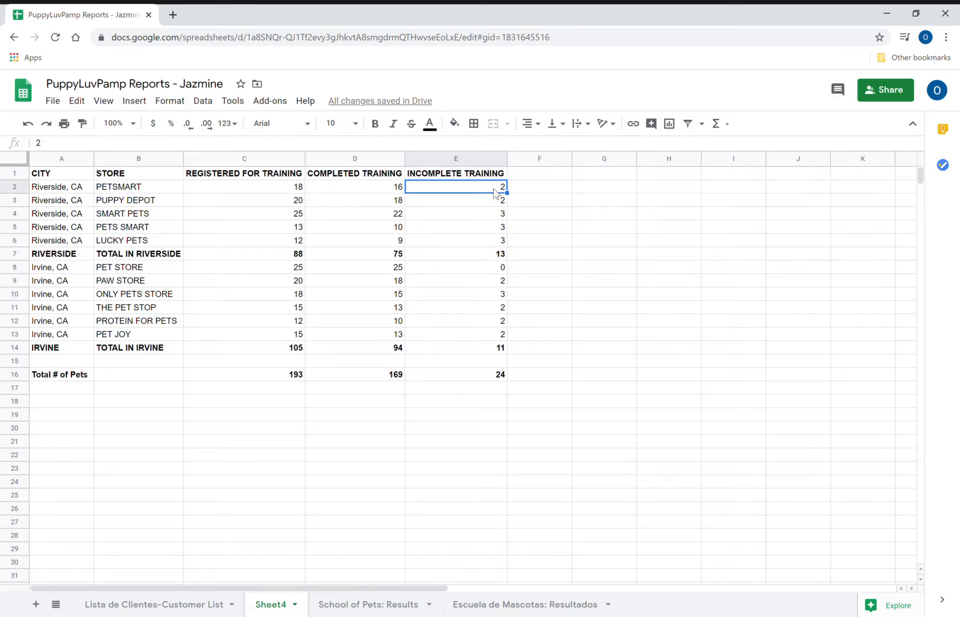
type("1")
key("Return")
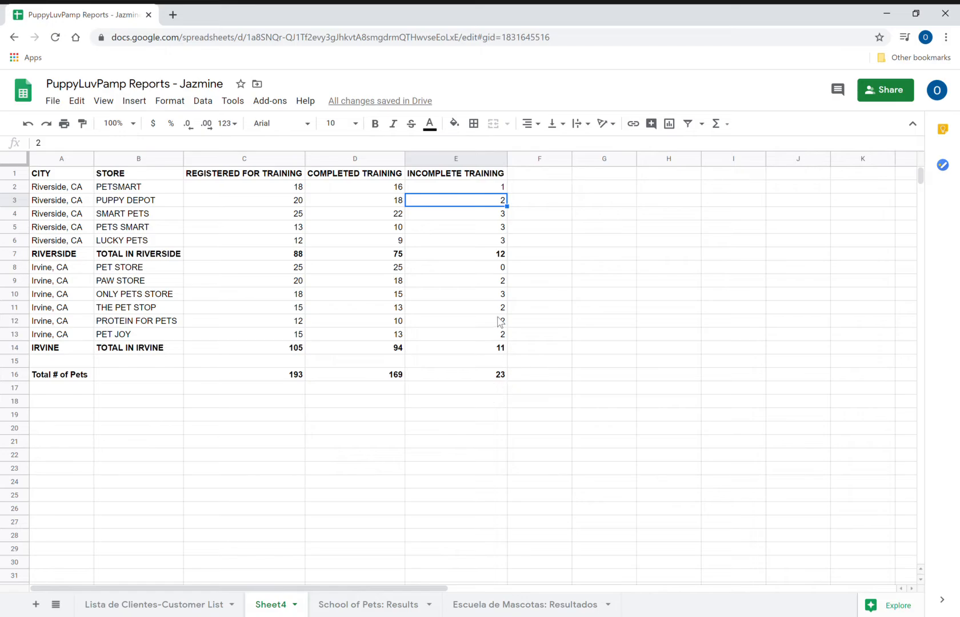
left_click(496, 189)
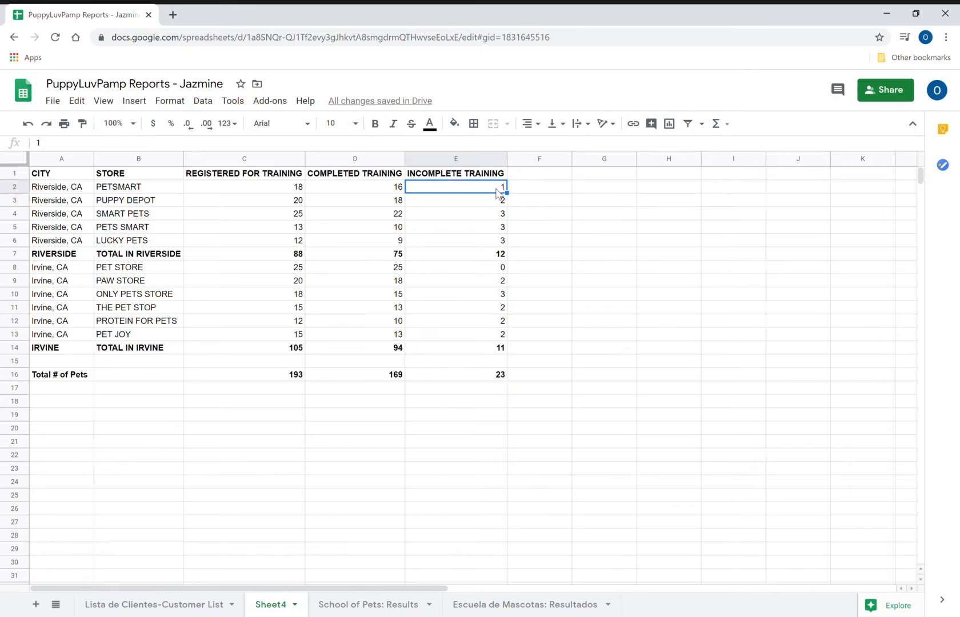
type("2")
key("Return")
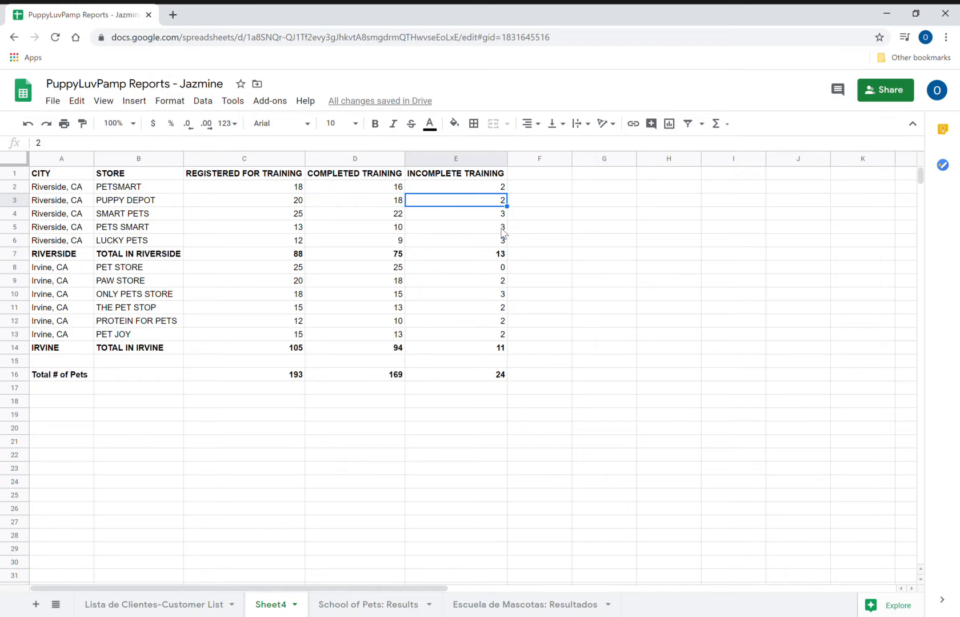
left_click(491, 190)
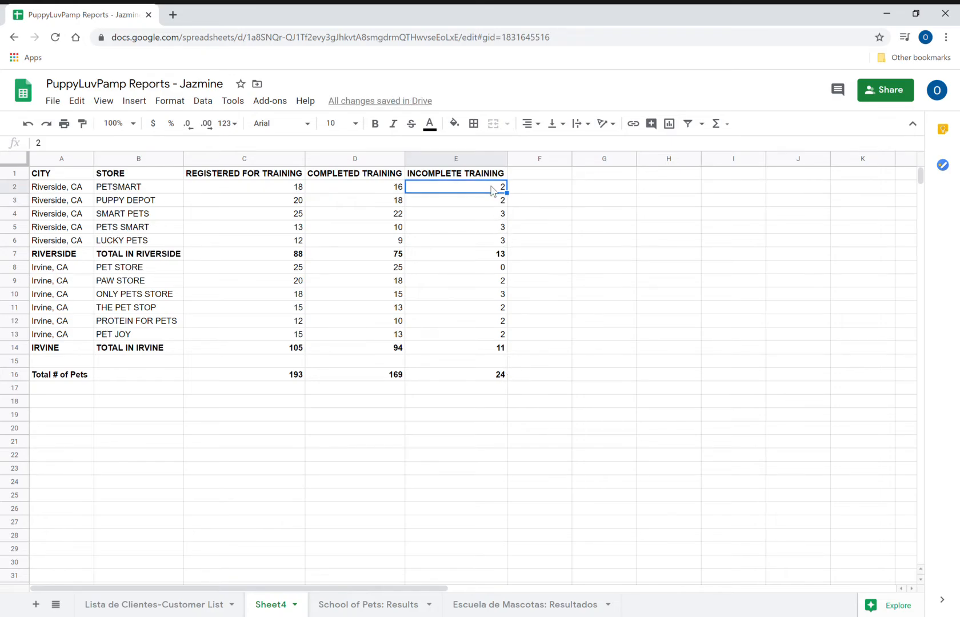
type("1")
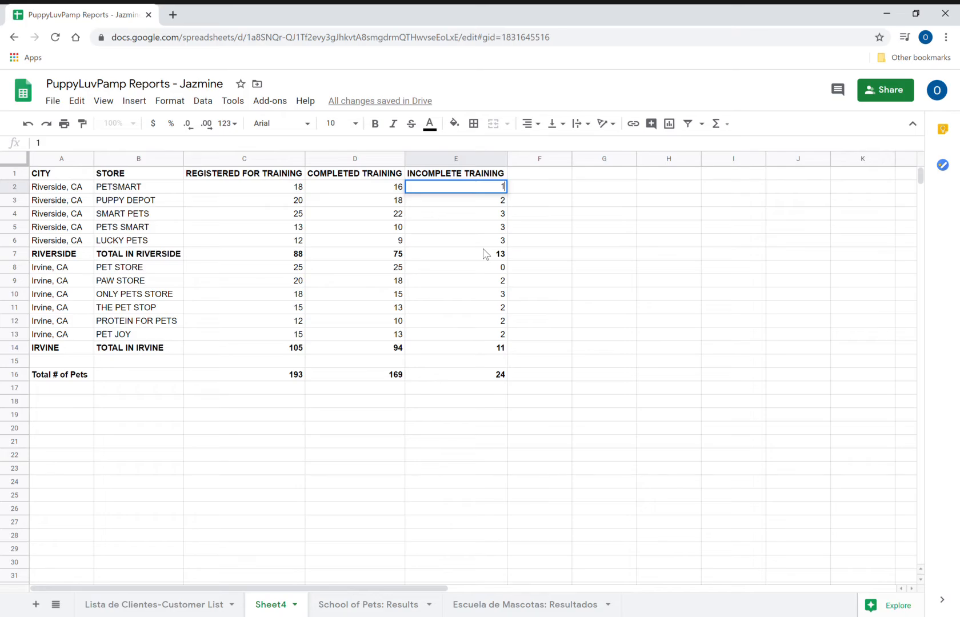
key("Return")
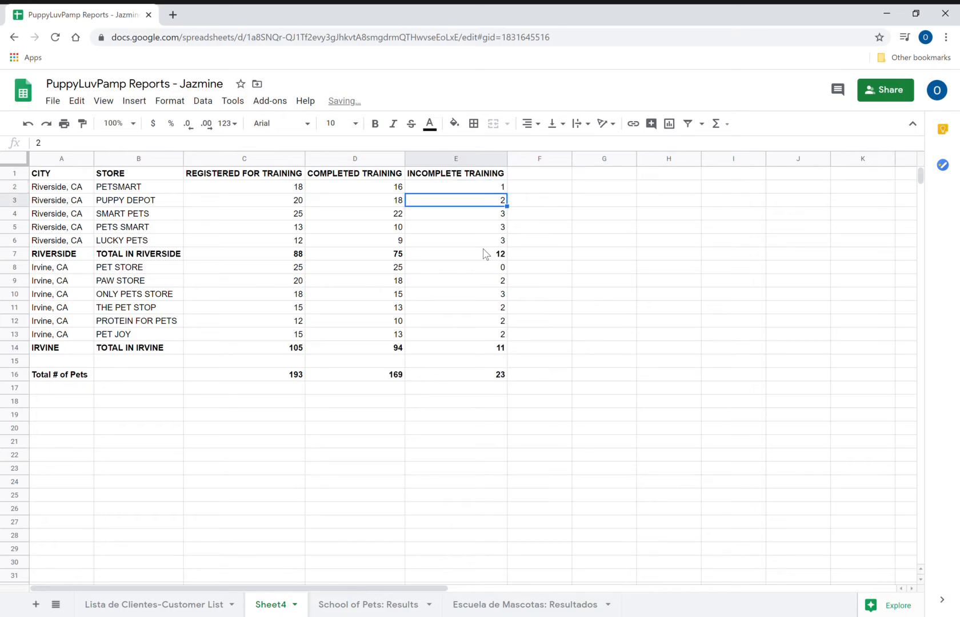
key("Up")
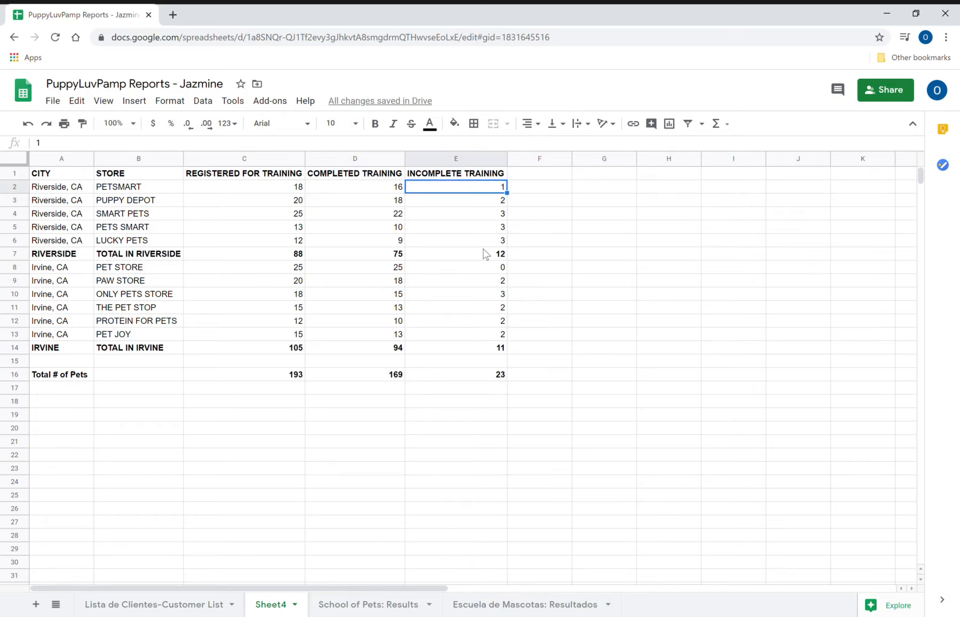
type("2")
key("Return")
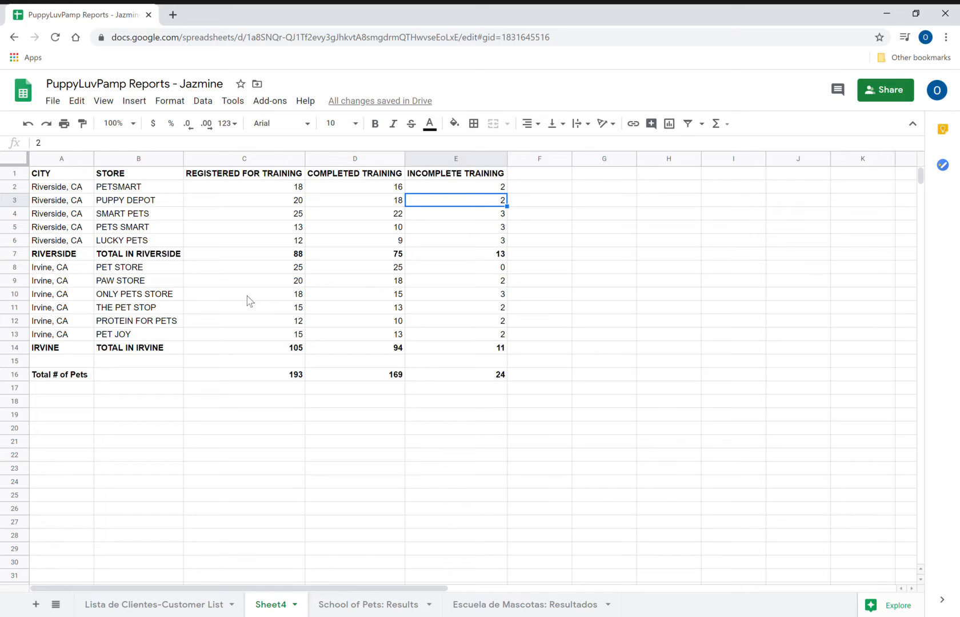
- Select the Riverside block A2:E6 and group rows 2–6 via Data > Group
left_click(58, 190)
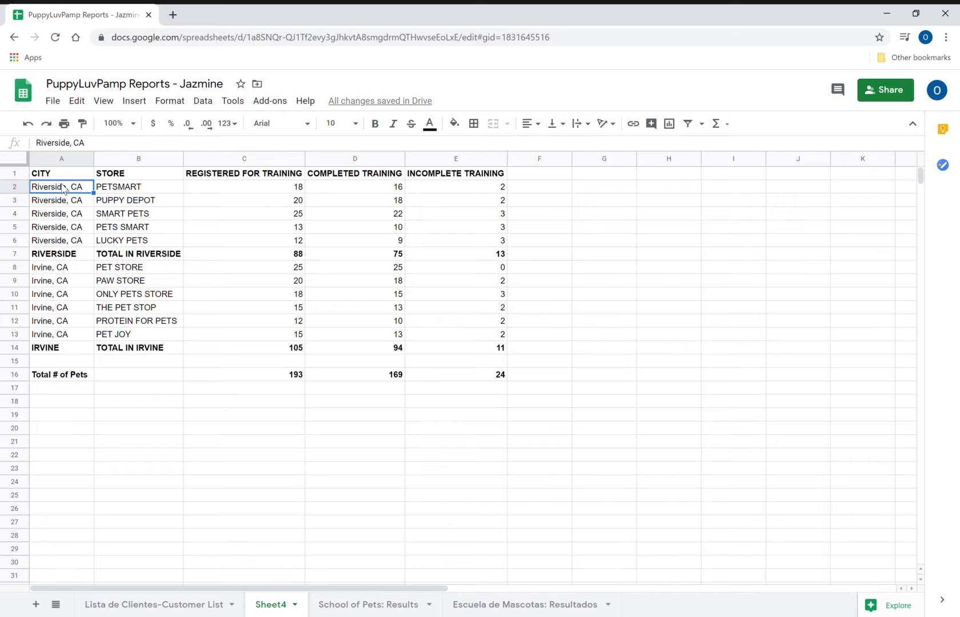
left_click_drag(57, 191, 485, 242)
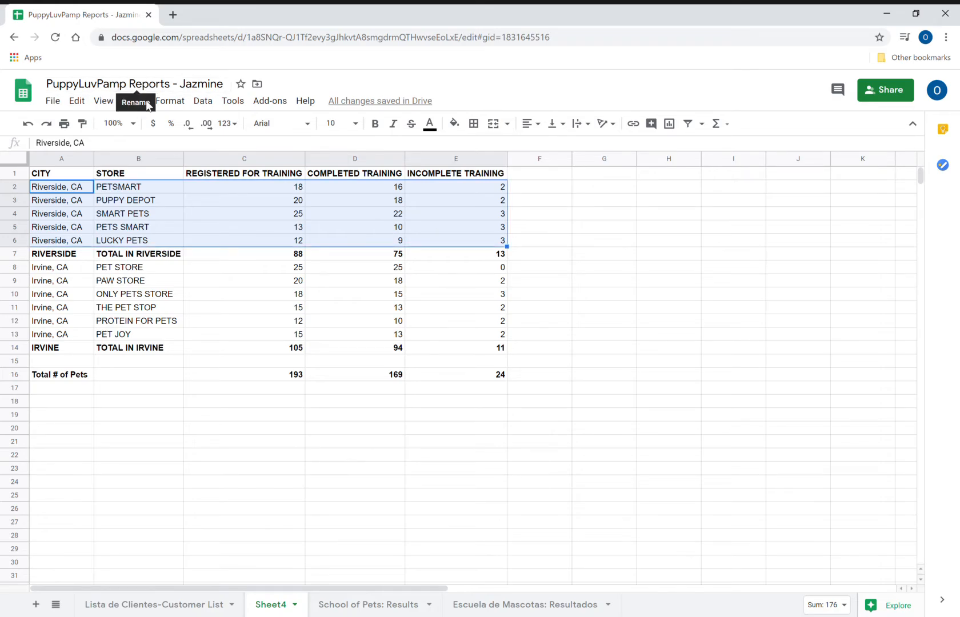
left_click(203, 101)
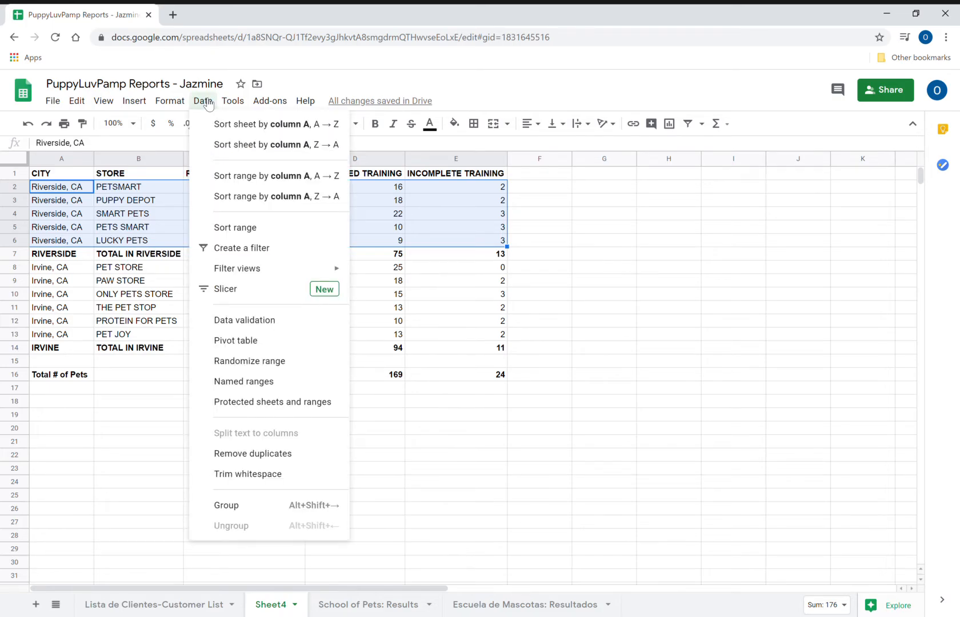
left_click(259, 508)
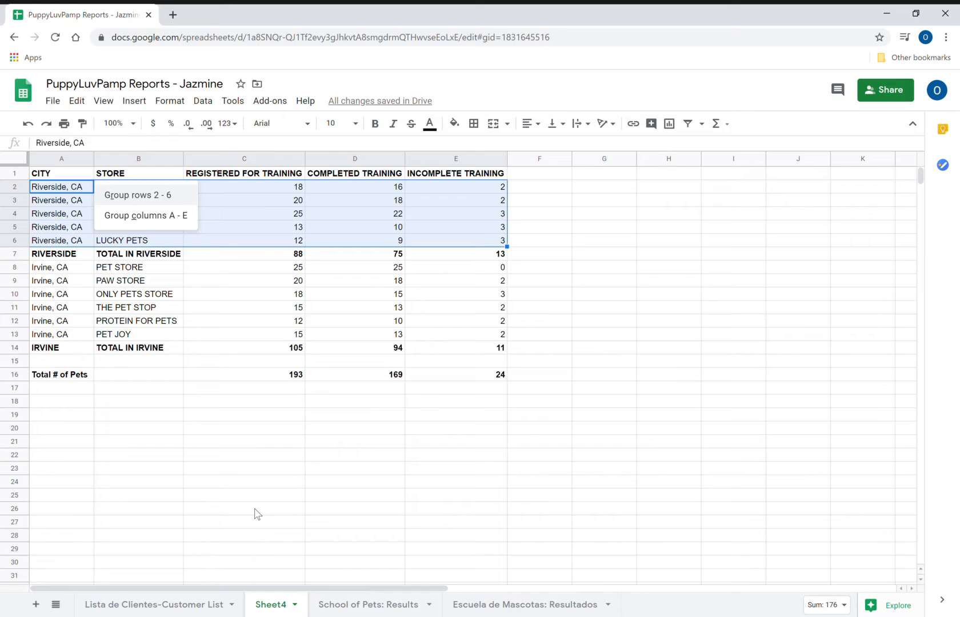
left_click(128, 196)
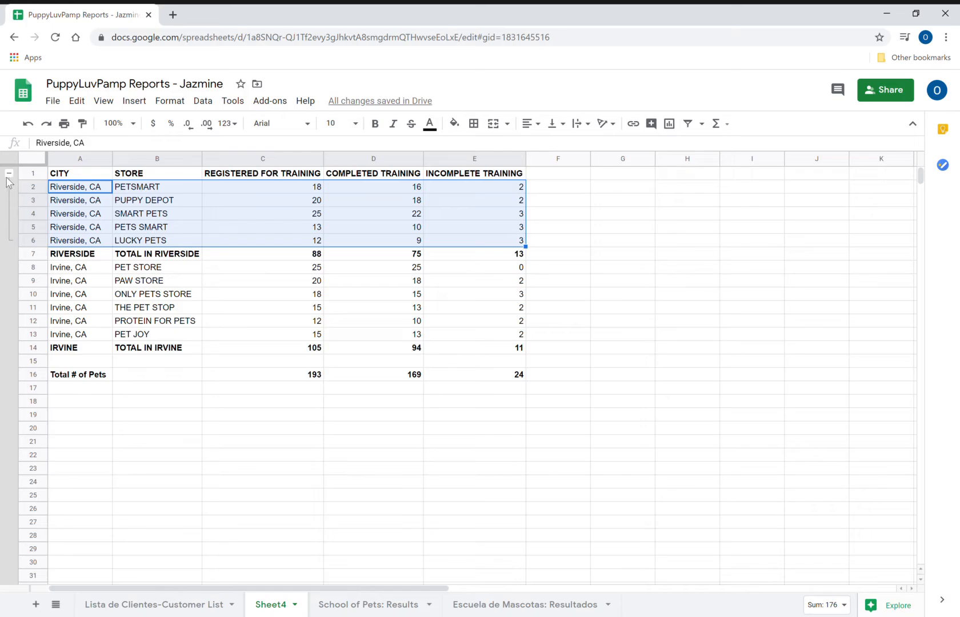
- Collapse and re-expand the Riverside row group to test its toggle
left_click(86, 231)
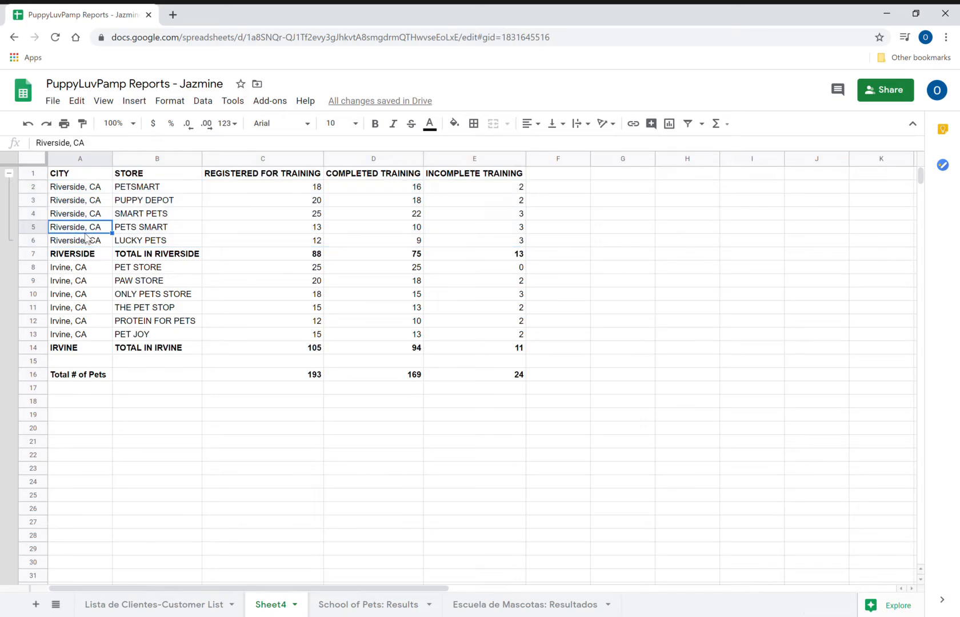
left_click(9, 175)
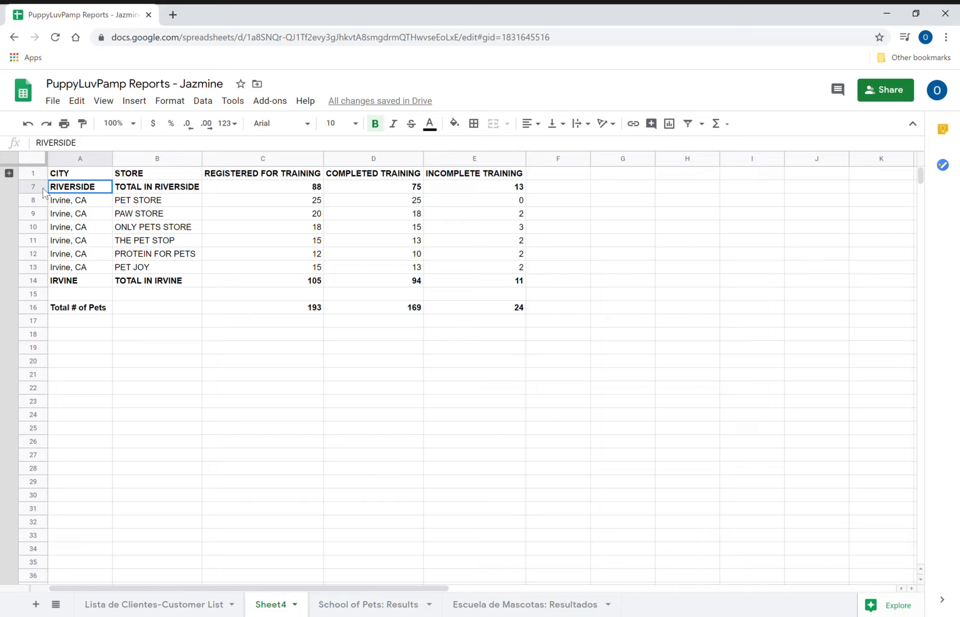
left_click(9, 173)
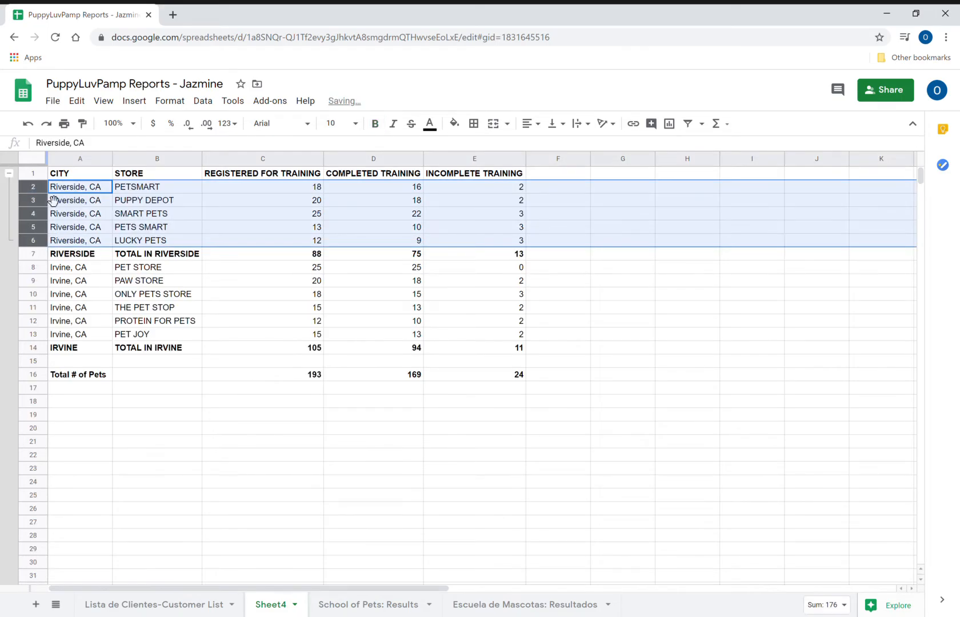
left_click(83, 245)
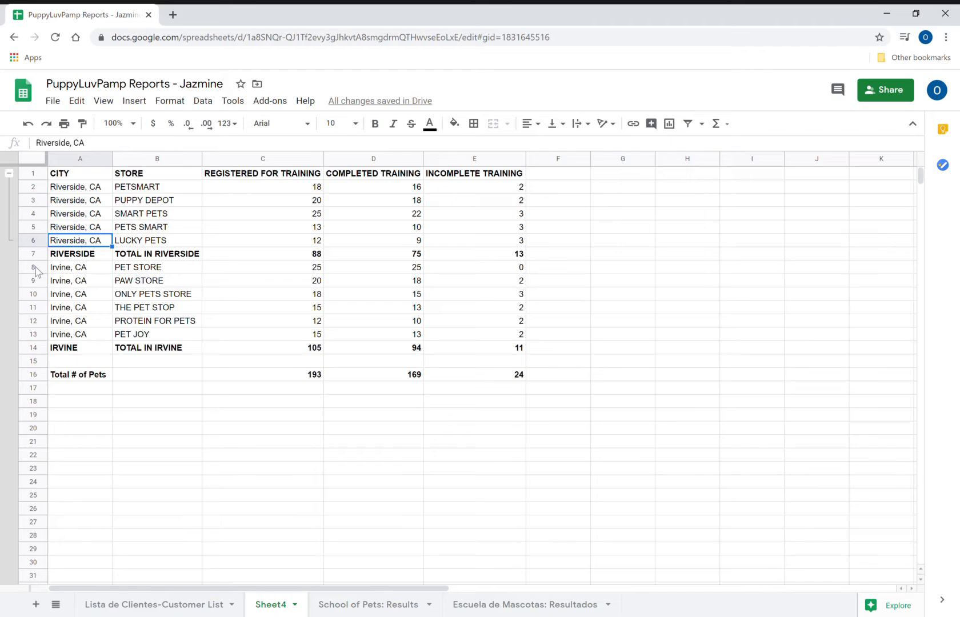
- Select the Irvine block A8:E13 and group rows 8–13 via Data > Group
left_click_drag(40, 269, 40, 342)
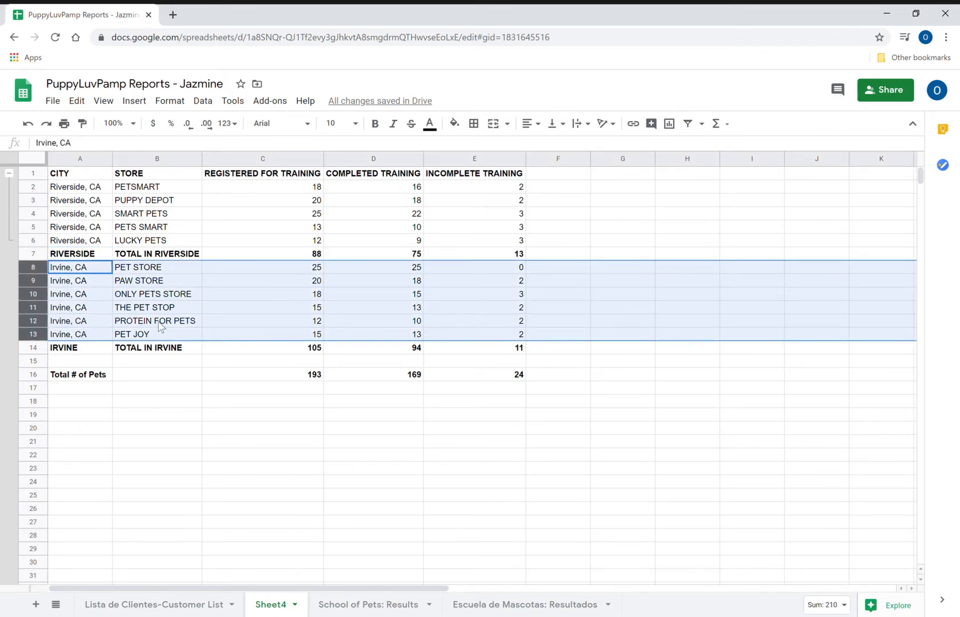
left_click(193, 296)
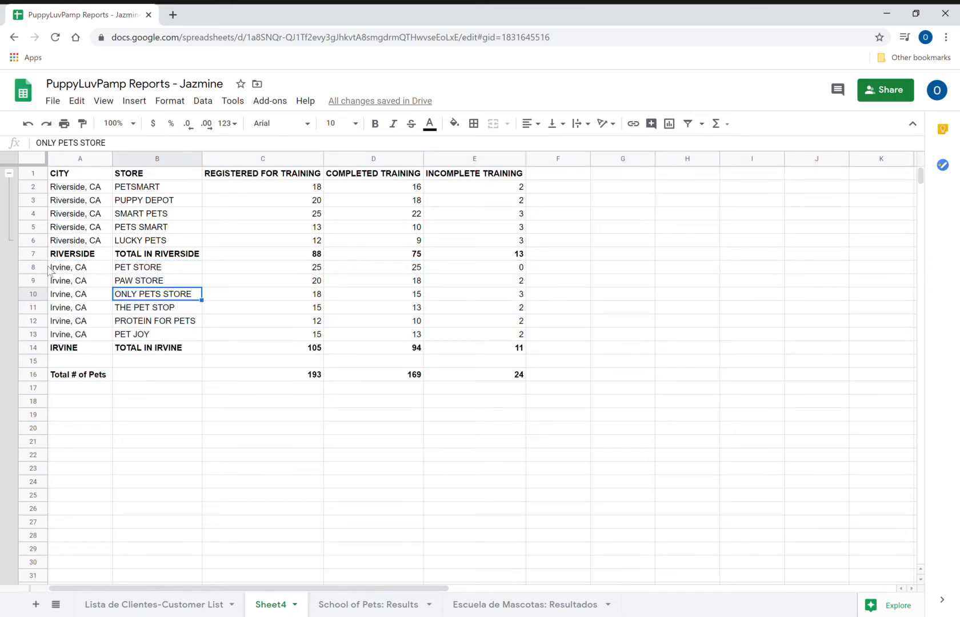
left_click_drag(36, 294, 32, 334)
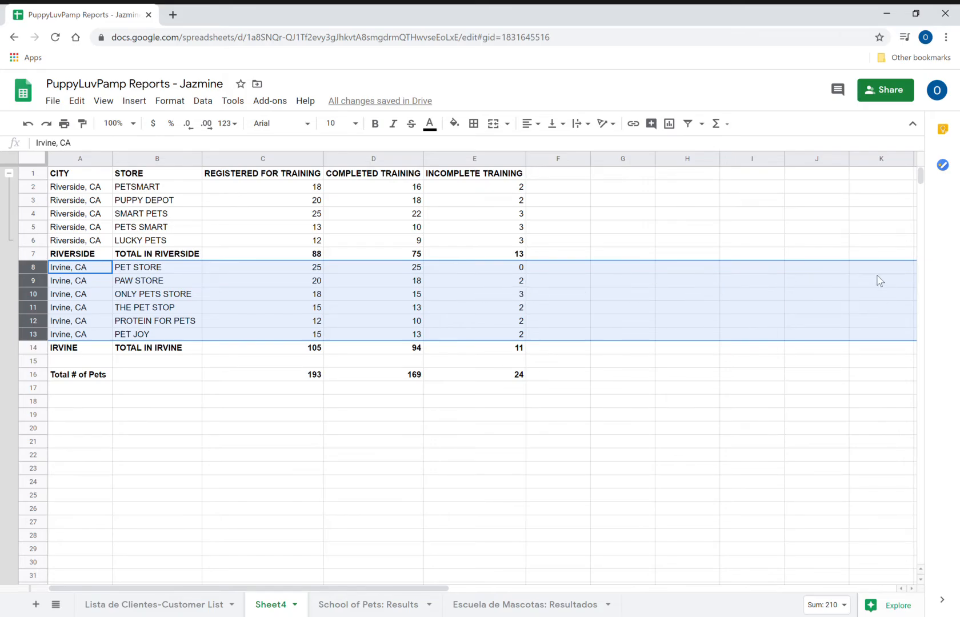
left_click(220, 313)
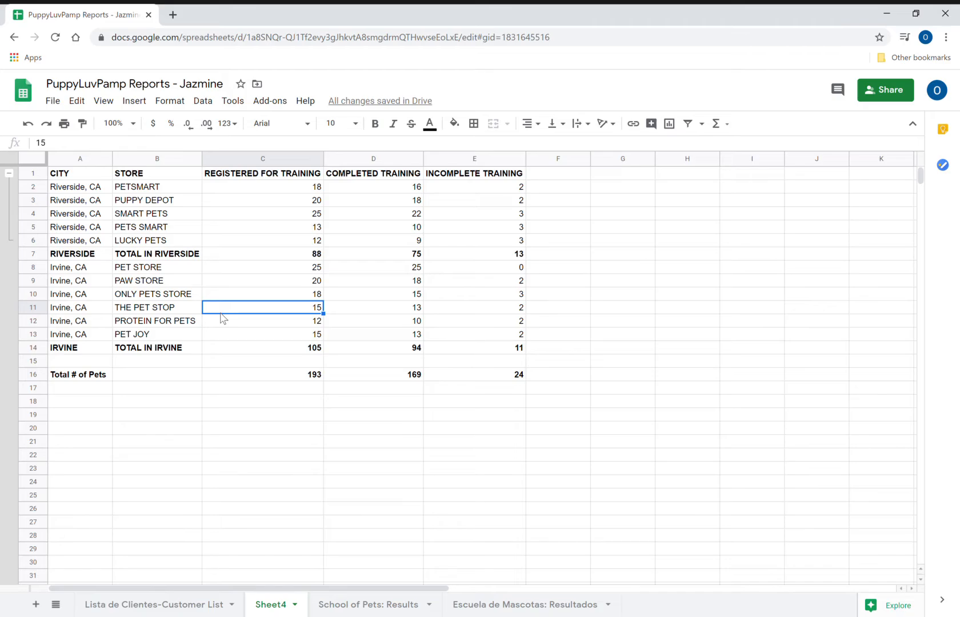
left_click(68, 271)
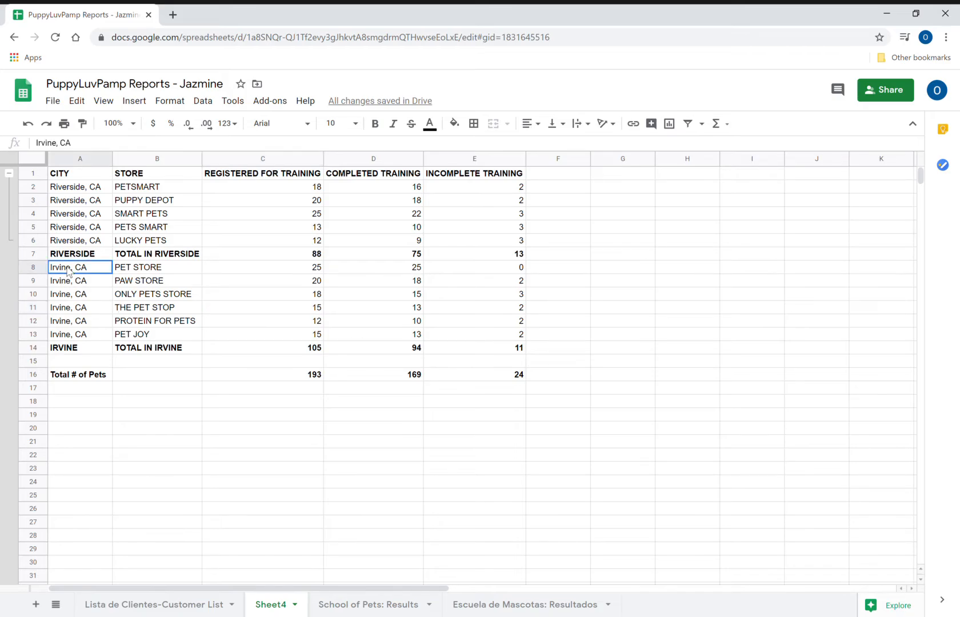
left_click_drag(69, 272, 481, 338)
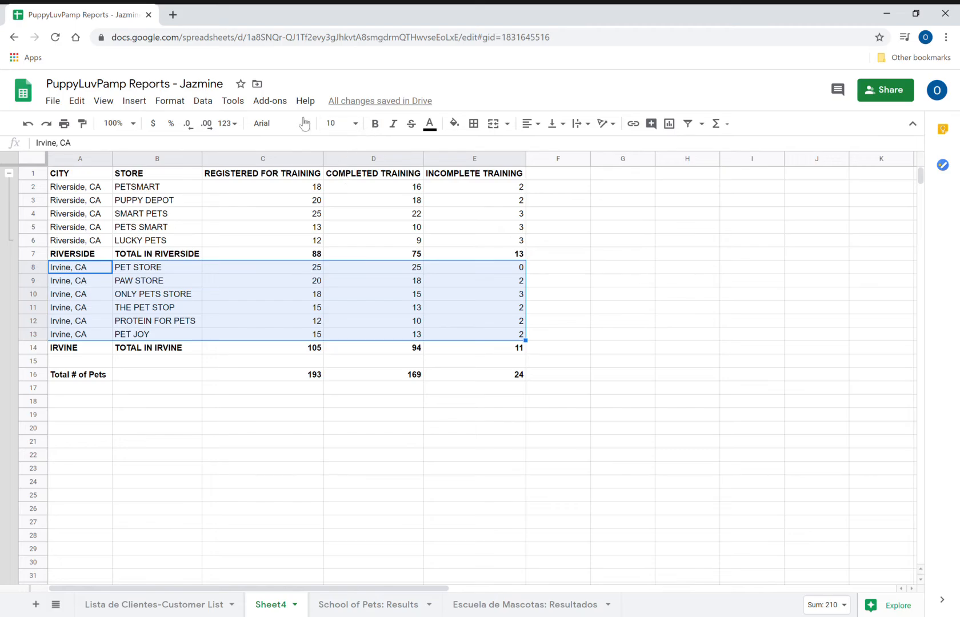
left_click(203, 102)
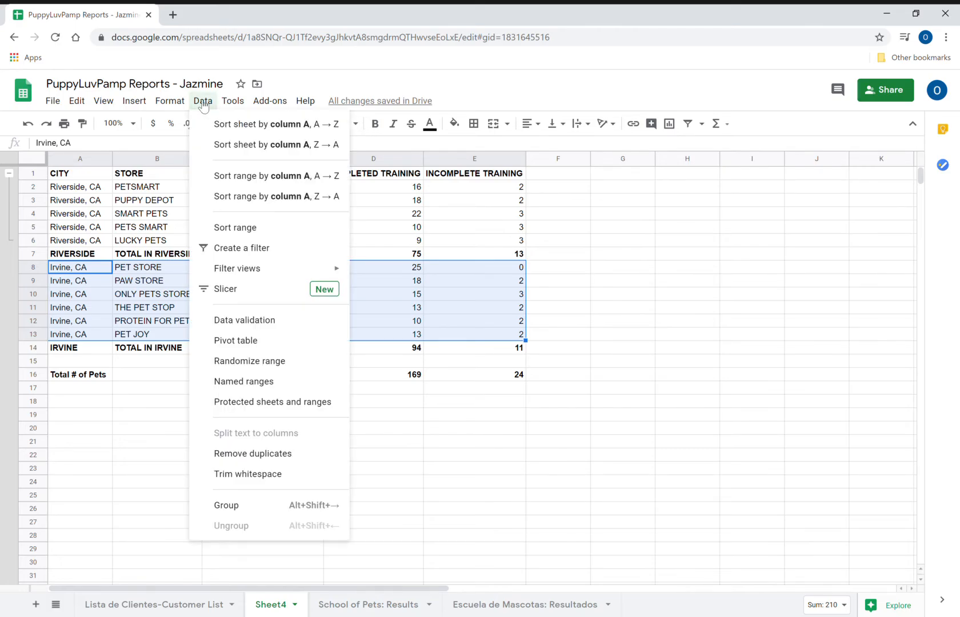
left_click(231, 506)
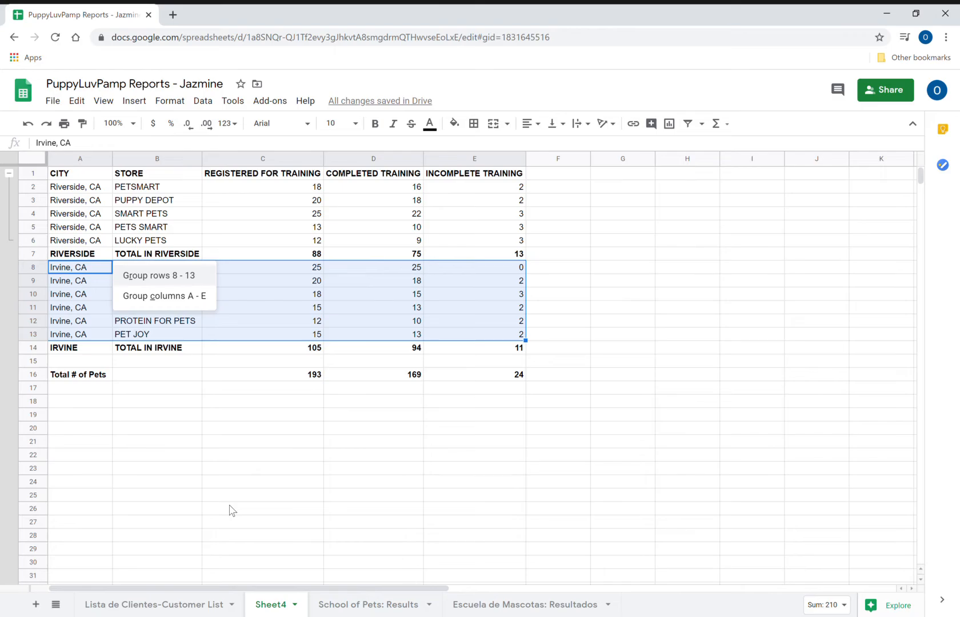
left_click(179, 280)
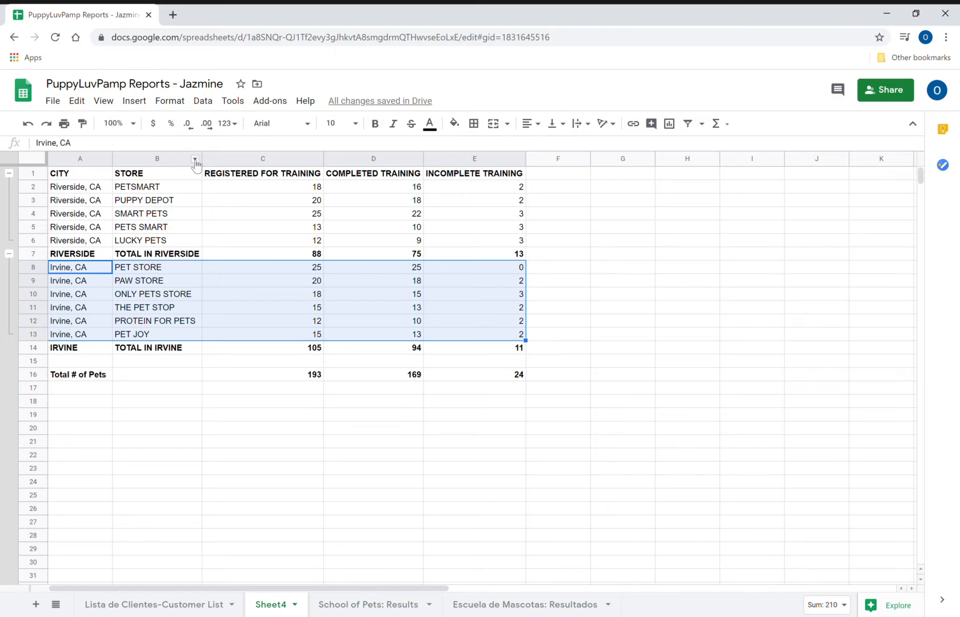
- Select the STORE column and check the Riverside subtotal formula
left_click(157, 161)
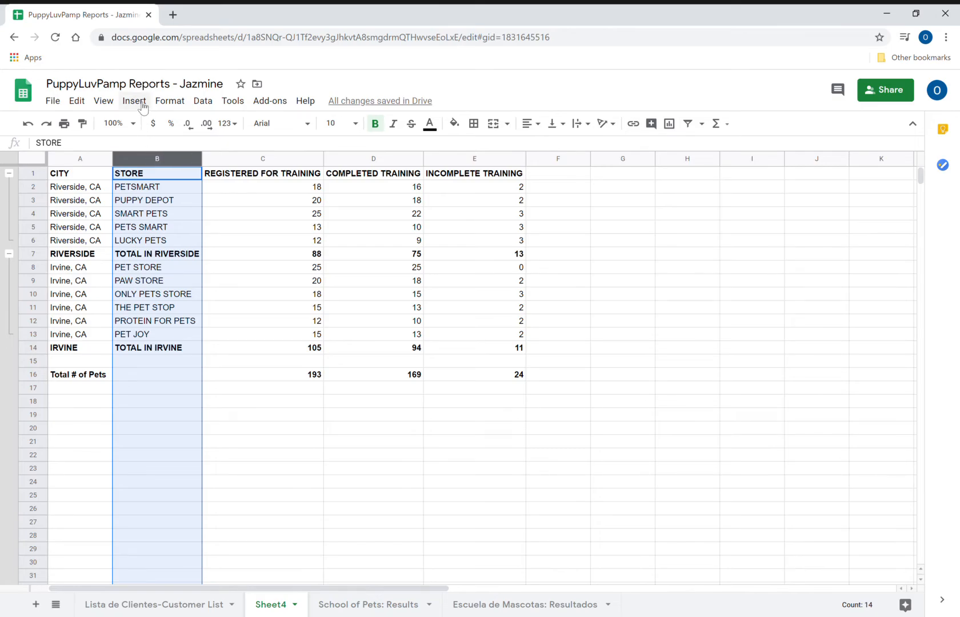
left_click(168, 255)
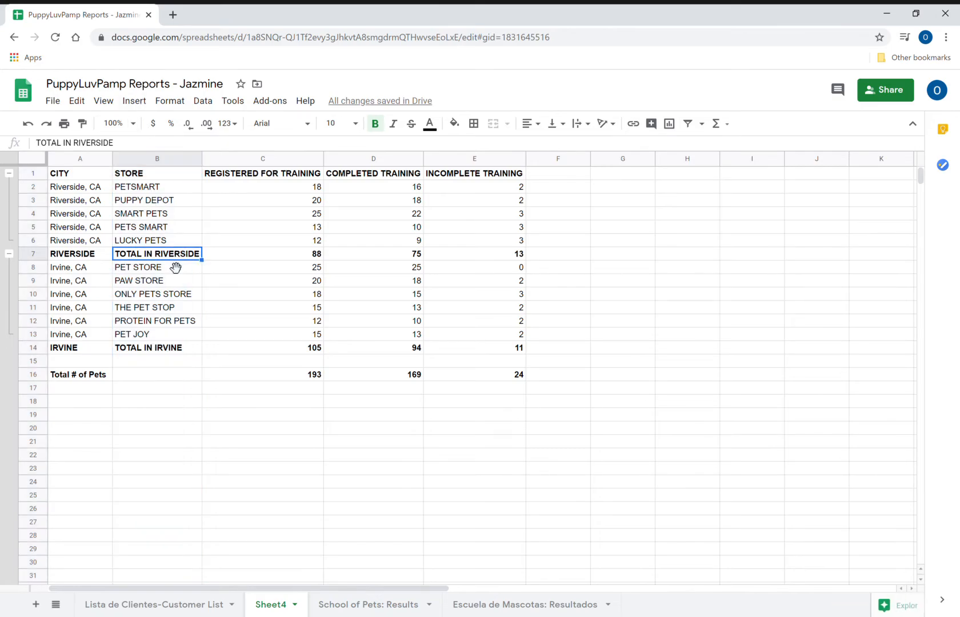
left_click(259, 254)
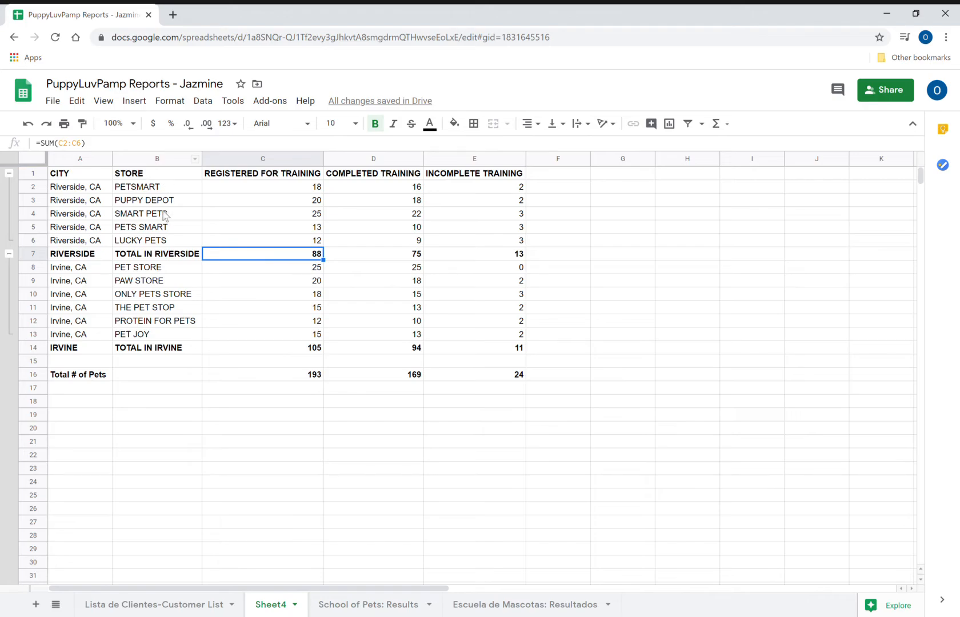
left_click(159, 175)
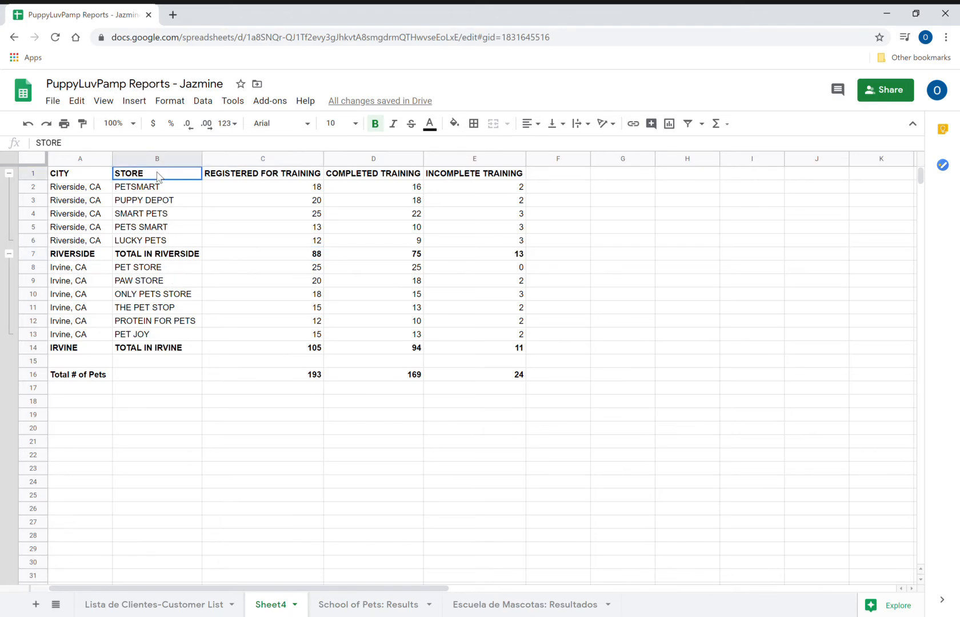
left_click(161, 160)
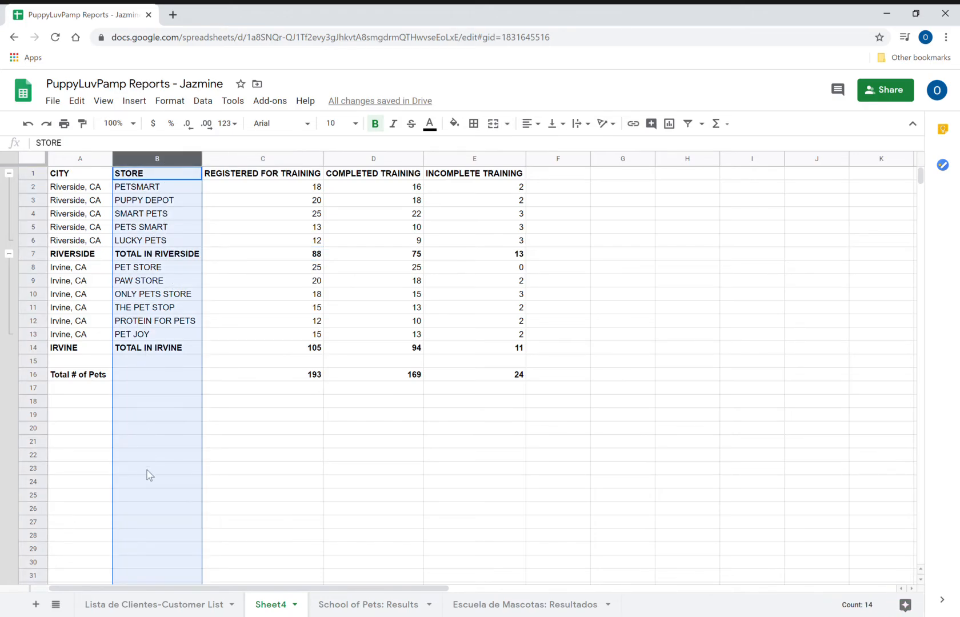
left_click(256, 297)
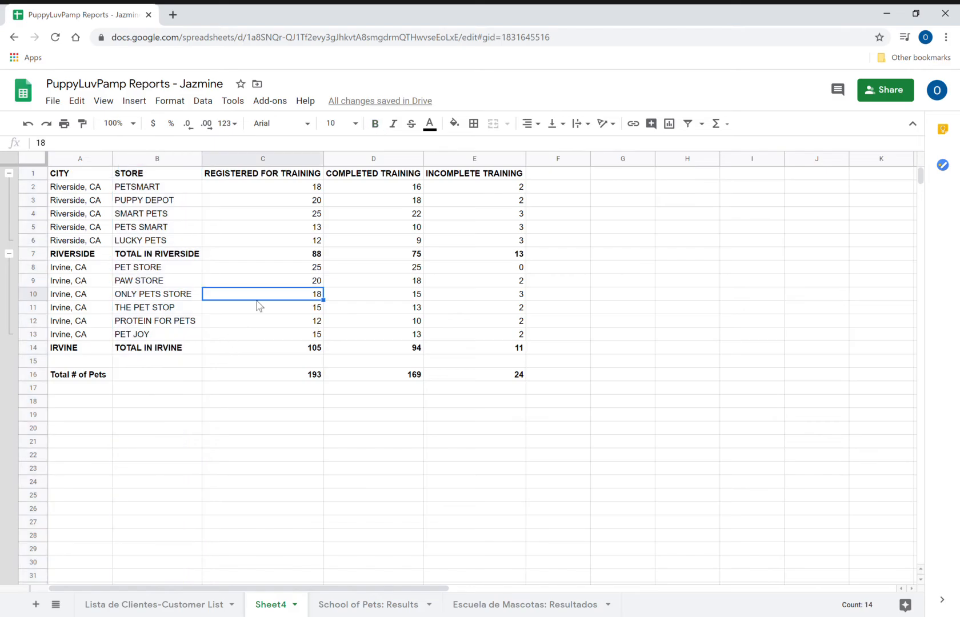
- Select STORE cells B1:B16 and group column B from the Data menu
left_click(163, 177)
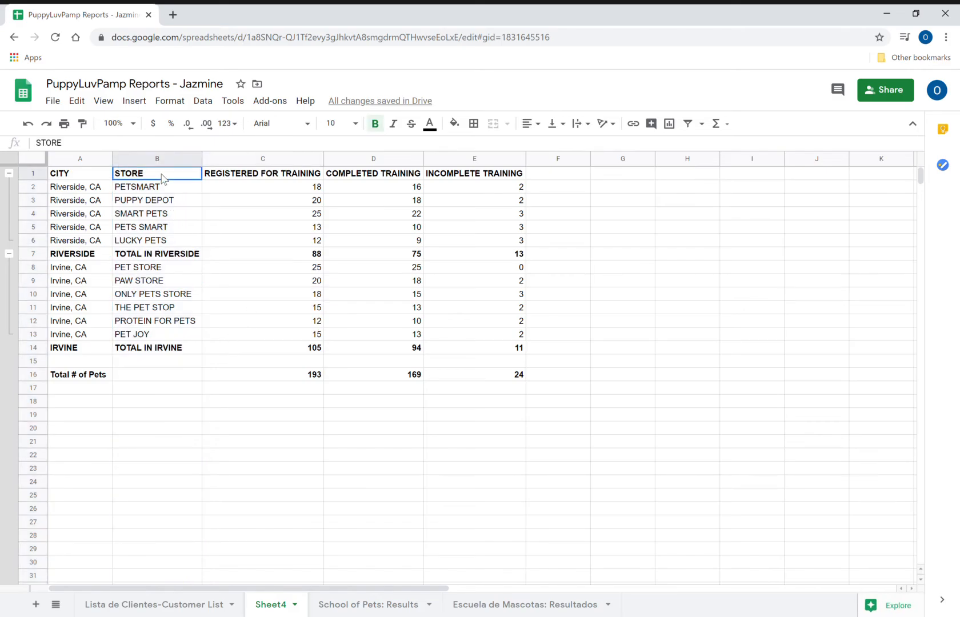
left_click_drag(163, 177, 159, 377)
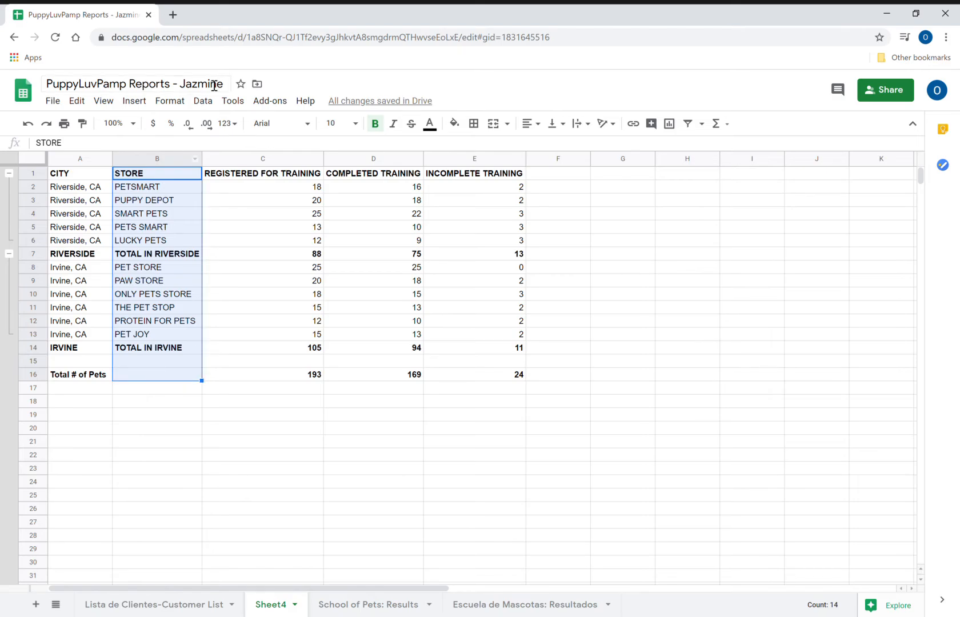
left_click(208, 104)
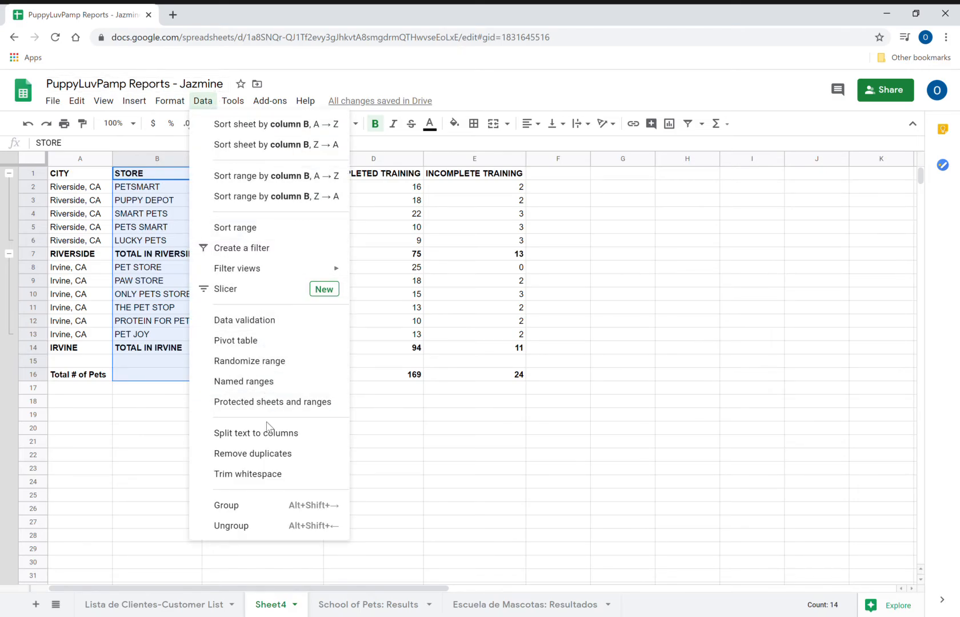
left_click(255, 506)
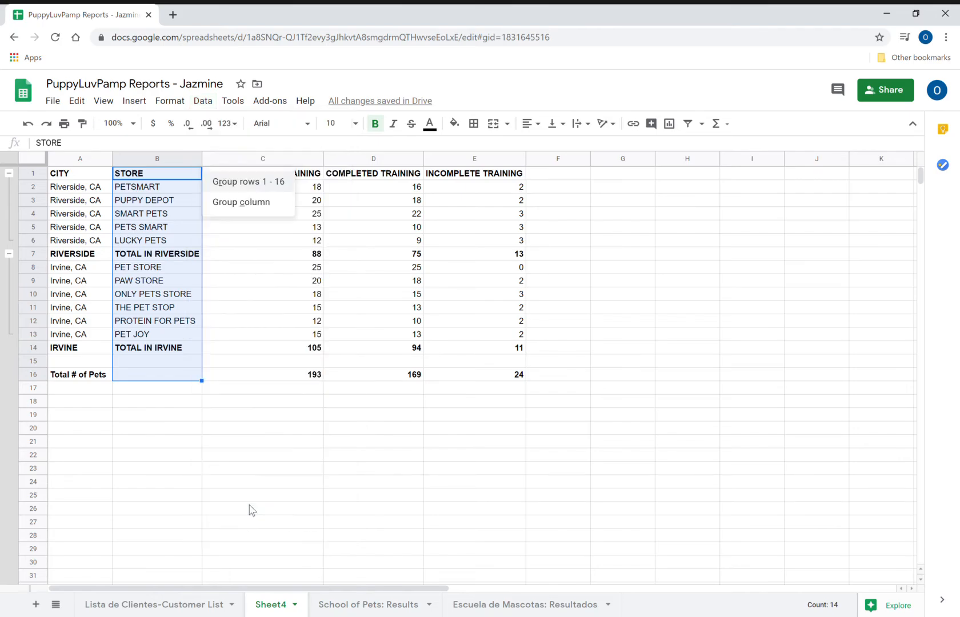
left_click(253, 202)
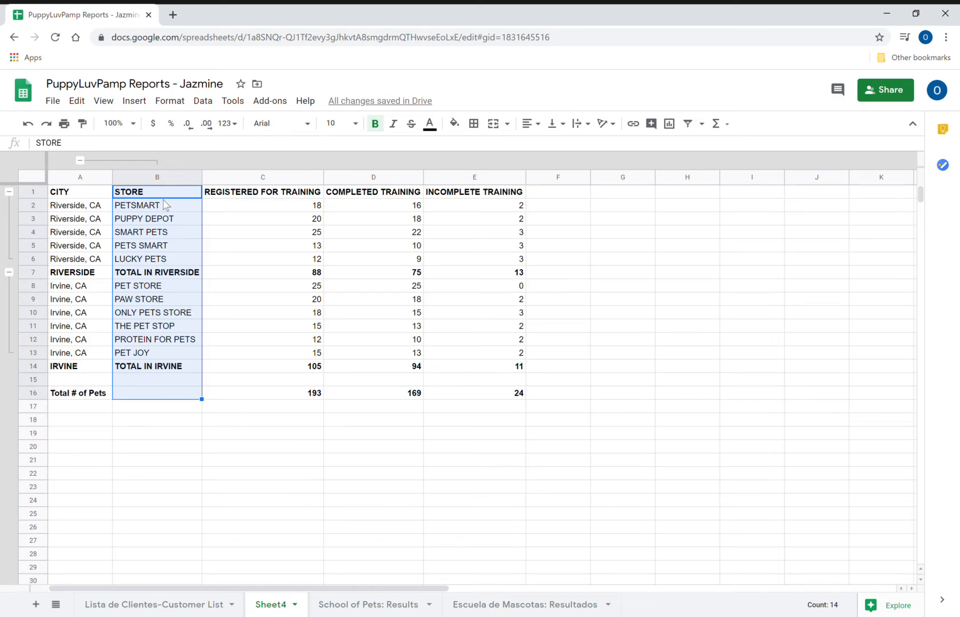
- Collapse the STORE column group and the Riverside and Irvine store row groups
left_click(250, 273)
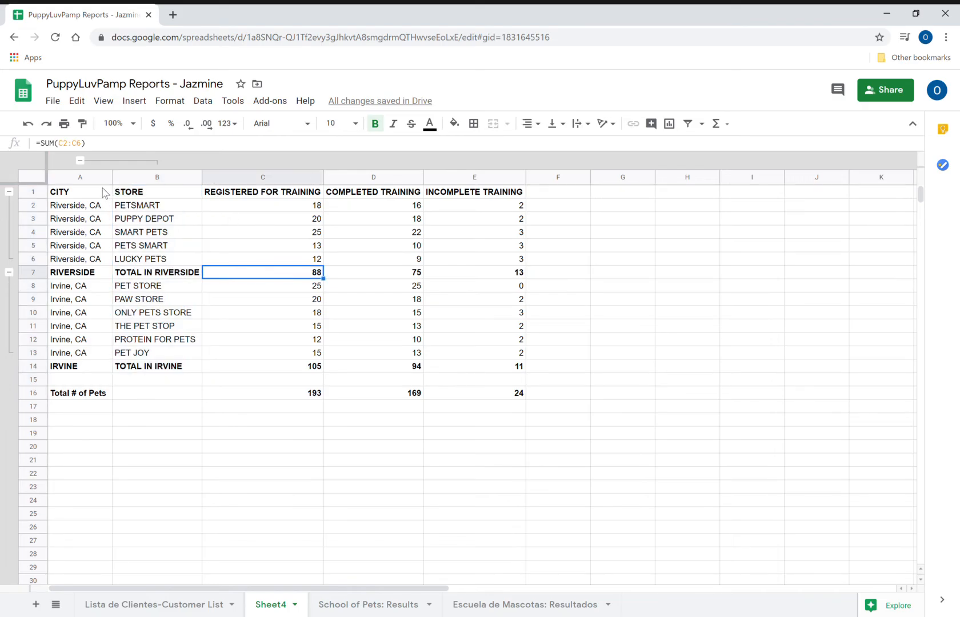
left_click(80, 160)
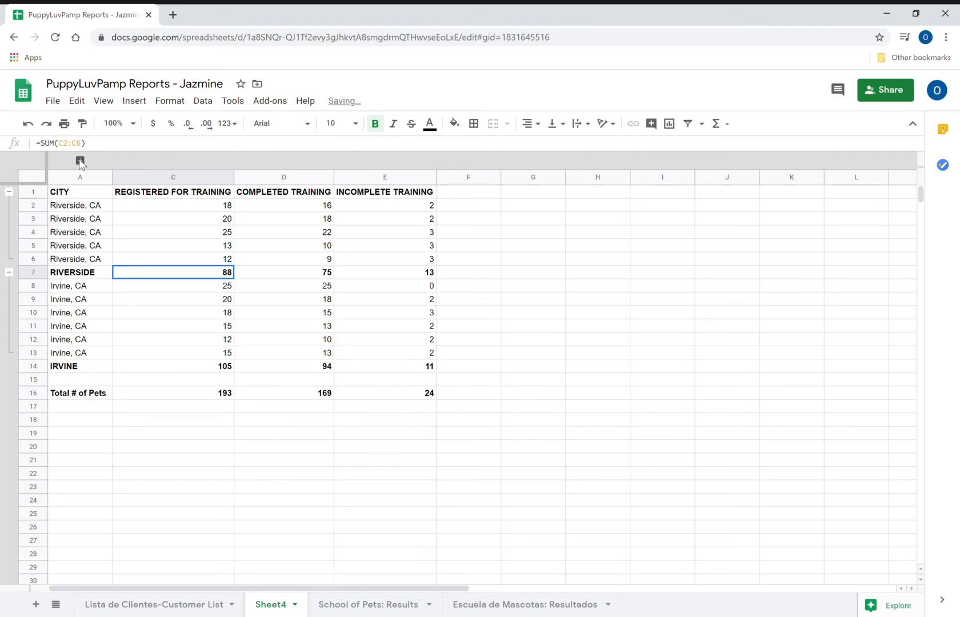
left_click(80, 161)
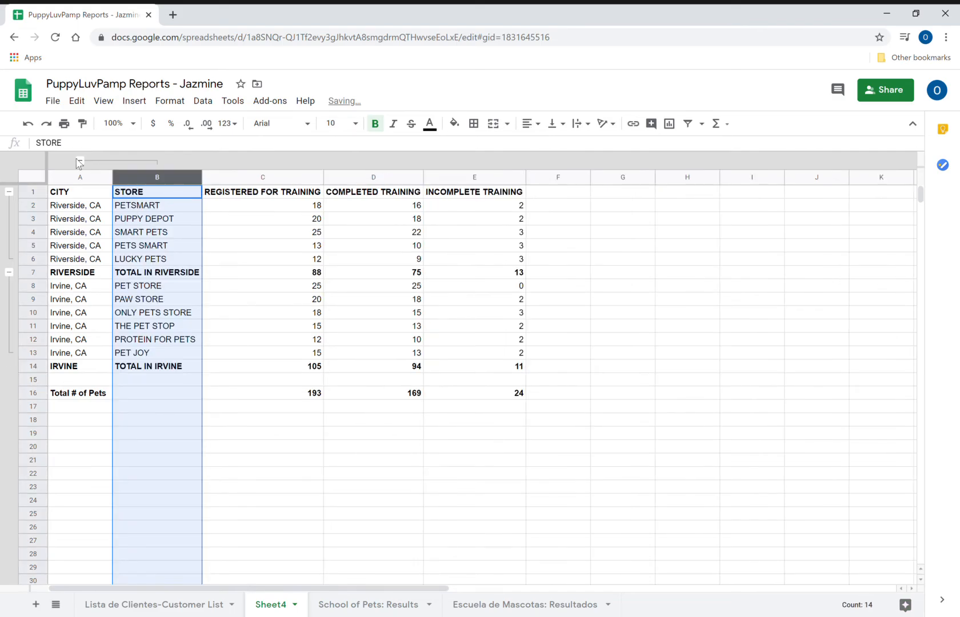
left_click(80, 161)
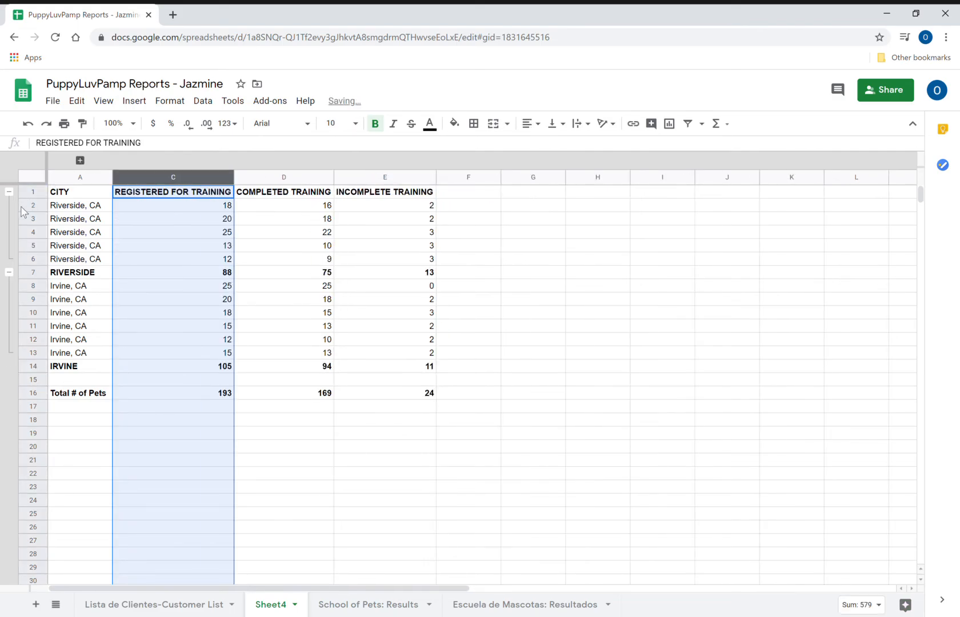
left_click(8, 193)
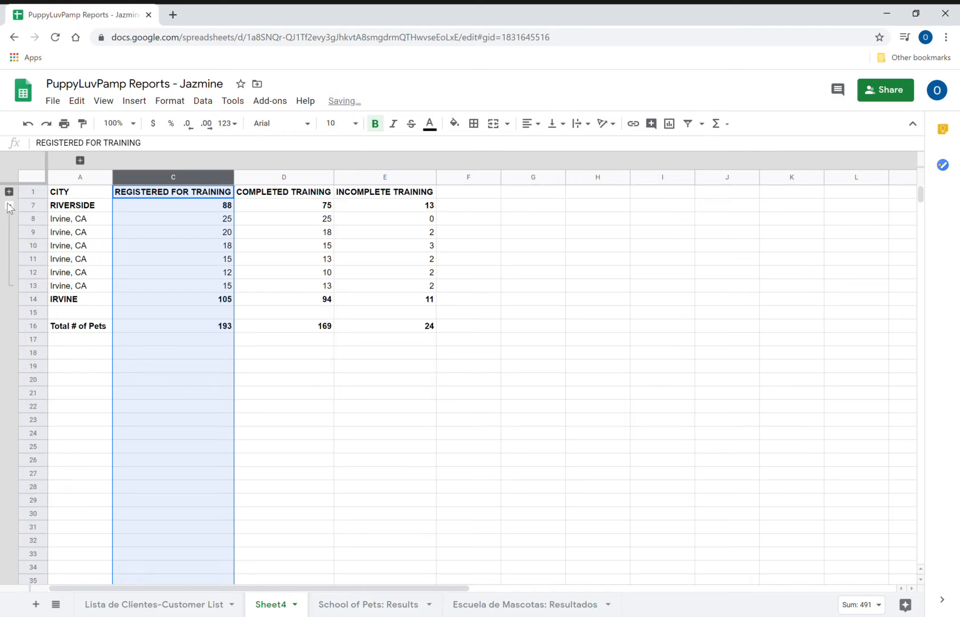
left_click(8, 205)
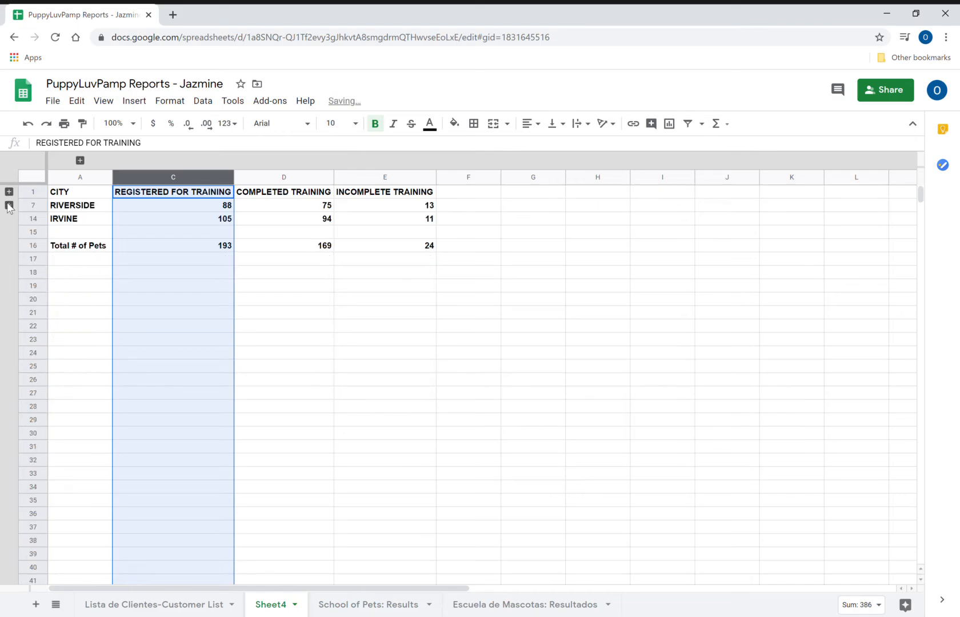
left_click(343, 302)
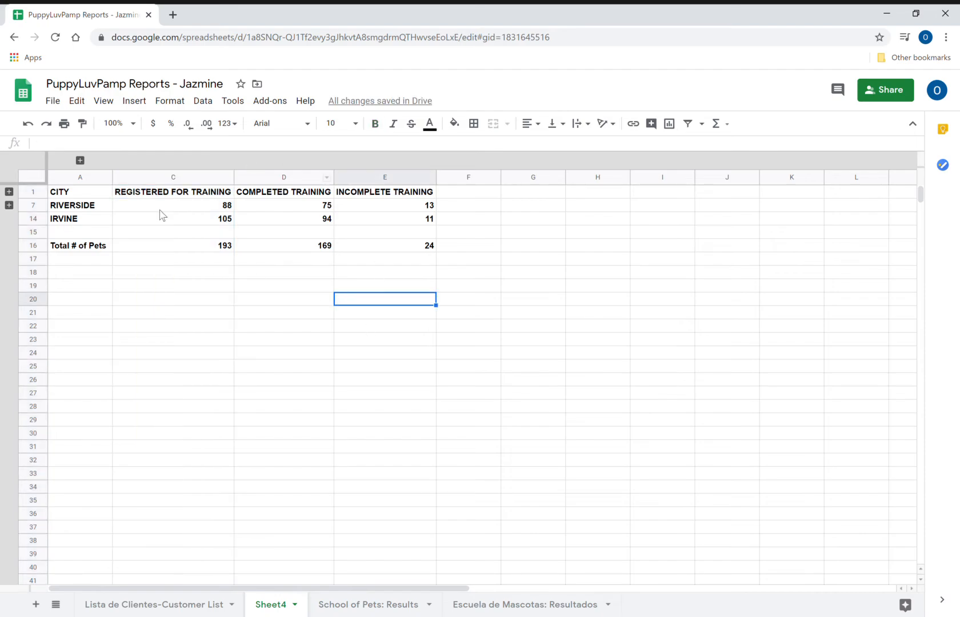
left_click(265, 258)
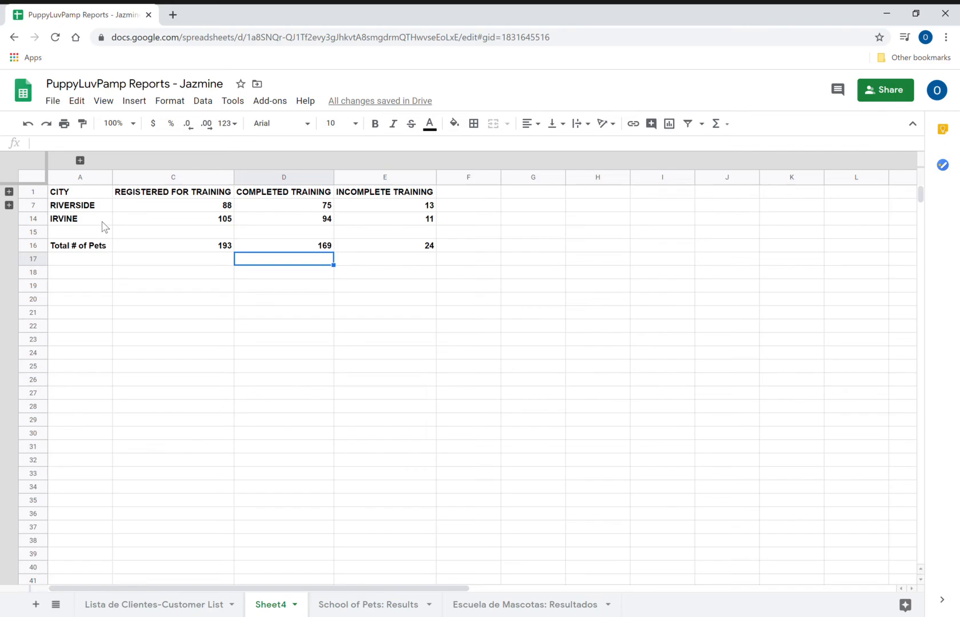
- Expand the Riverside and Irvine row groups and the hidden STORE column
left_click(9, 193)
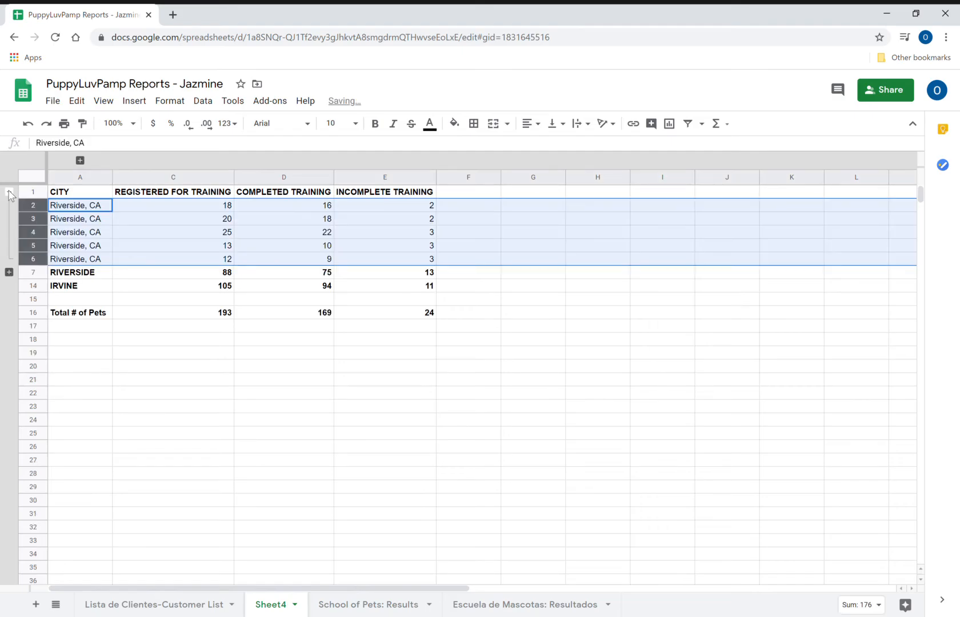
left_click(9, 272)
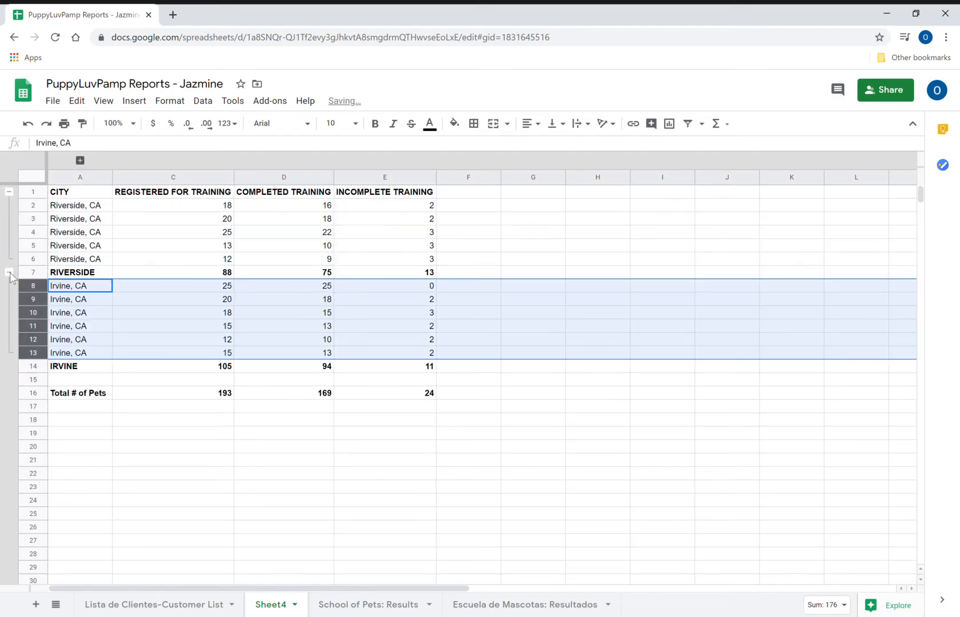
left_click(126, 261)
left_click(75, 291)
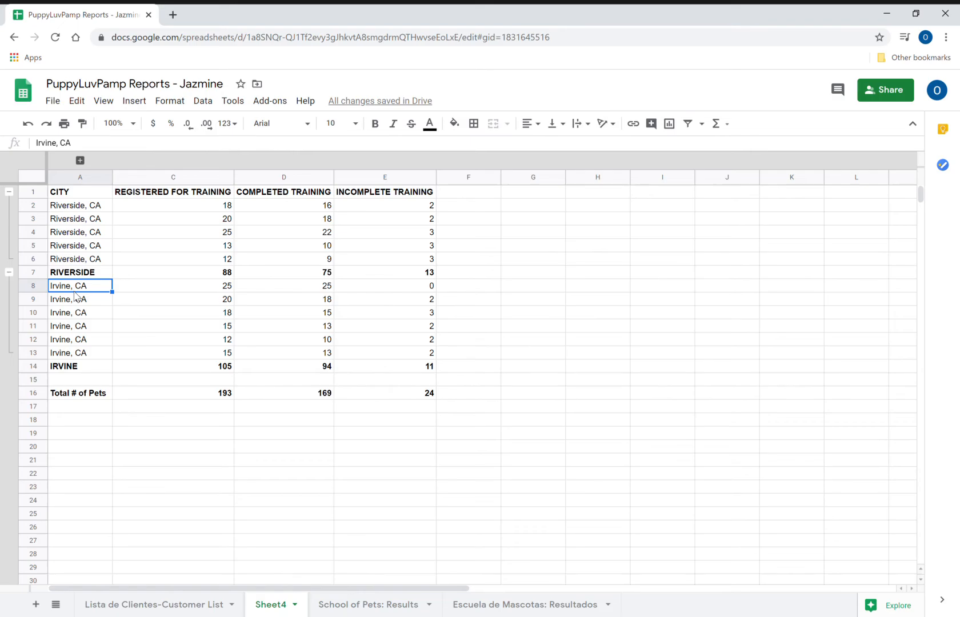
left_click(80, 161)
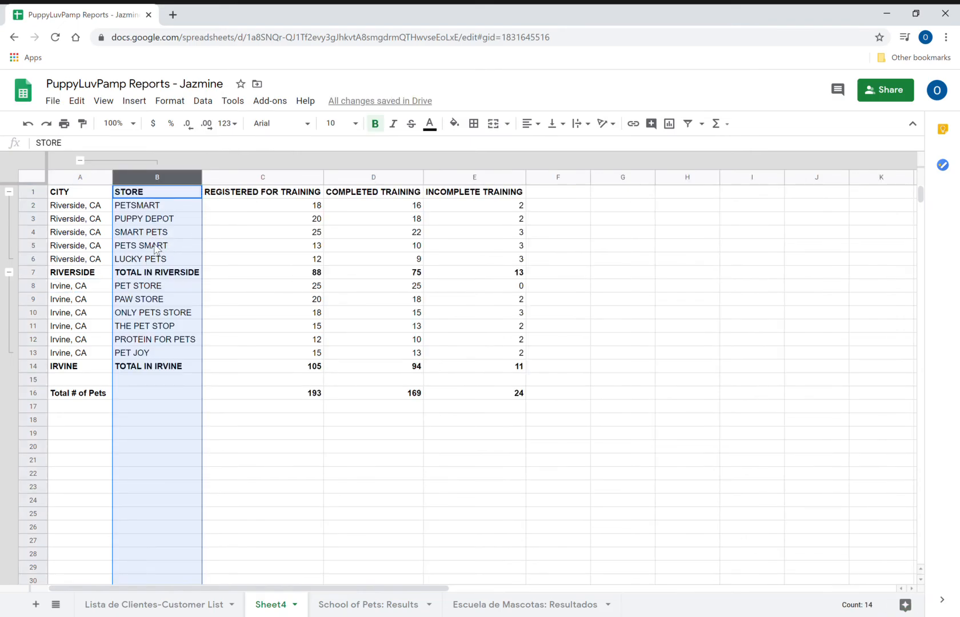
left_click(252, 273)
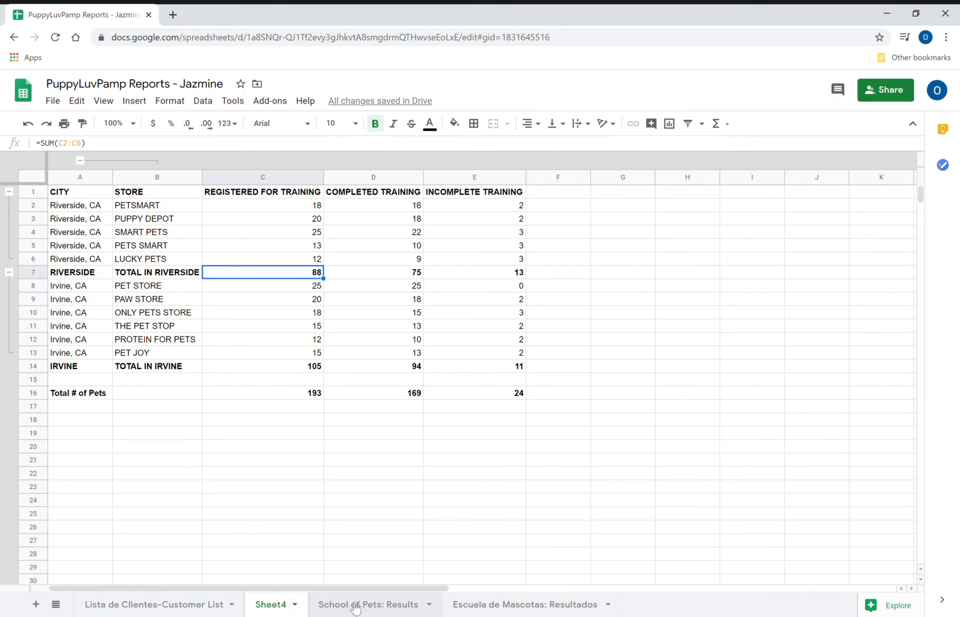
- Rename the Sheet4 tab to 'School of Pets: Results'
left_click(295, 604)
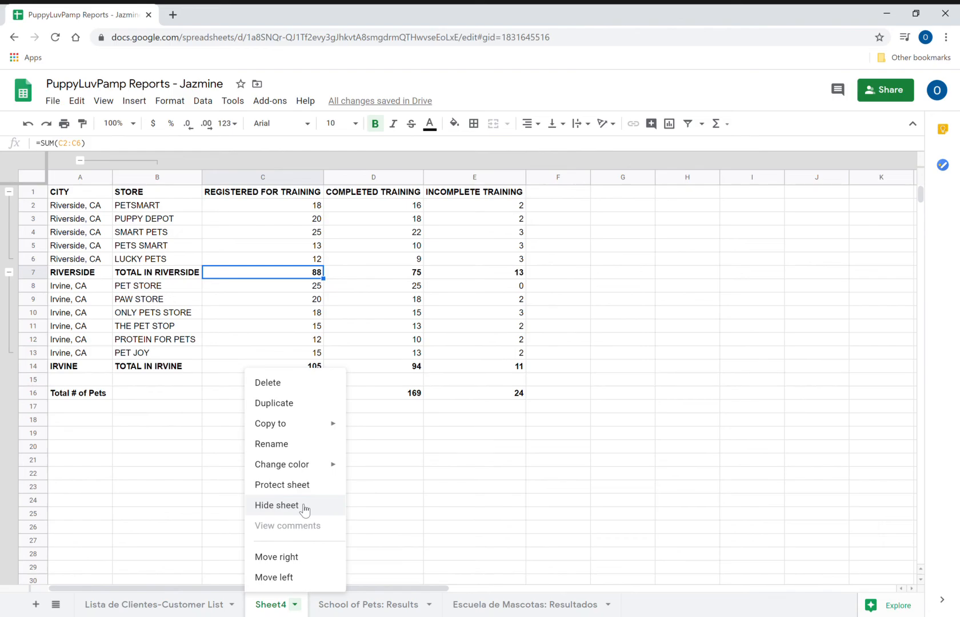
left_click(294, 445)
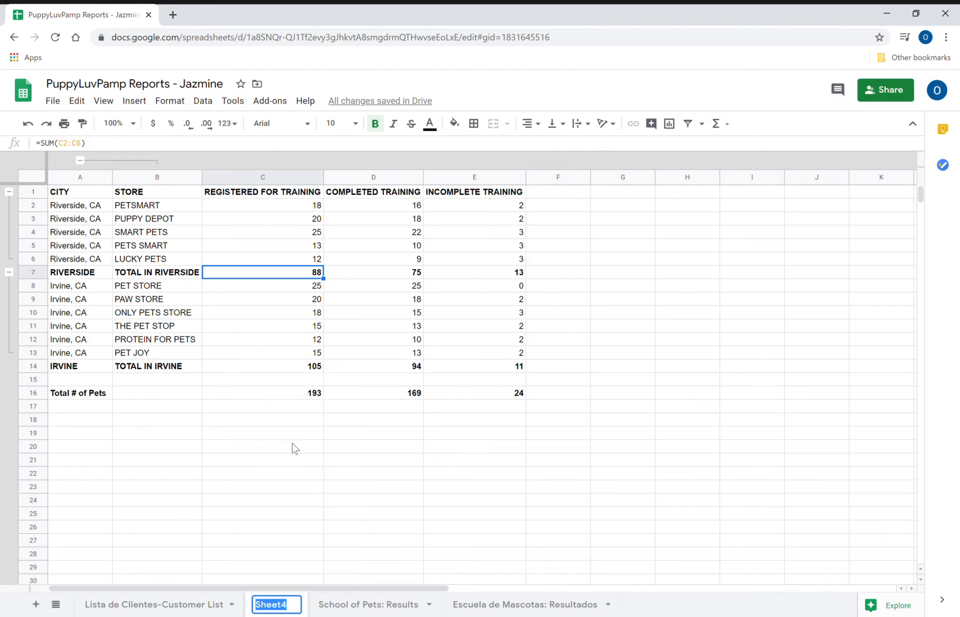
type("Schoo")
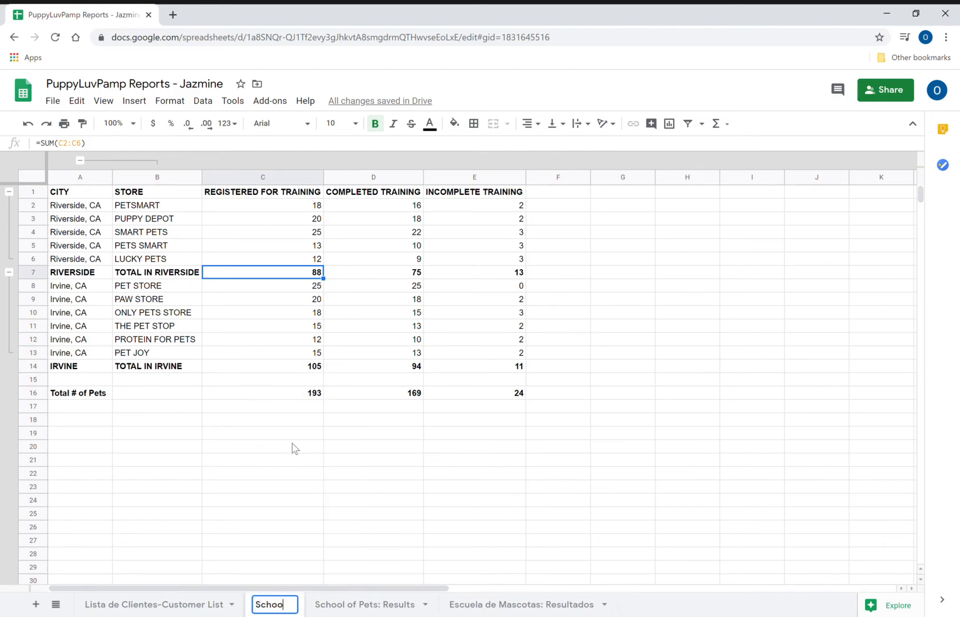
type("l of")
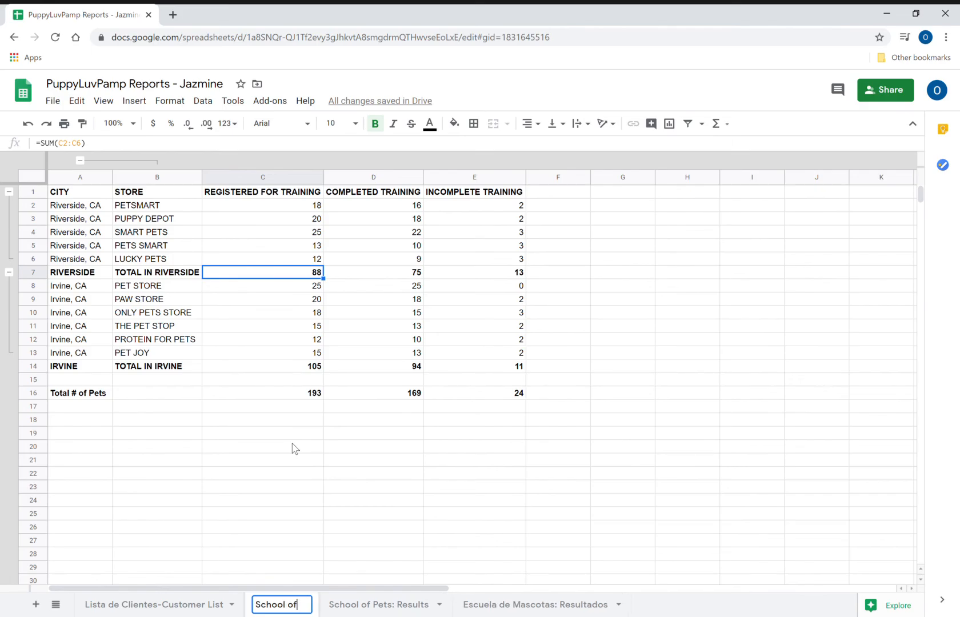
type(" Pets: ")
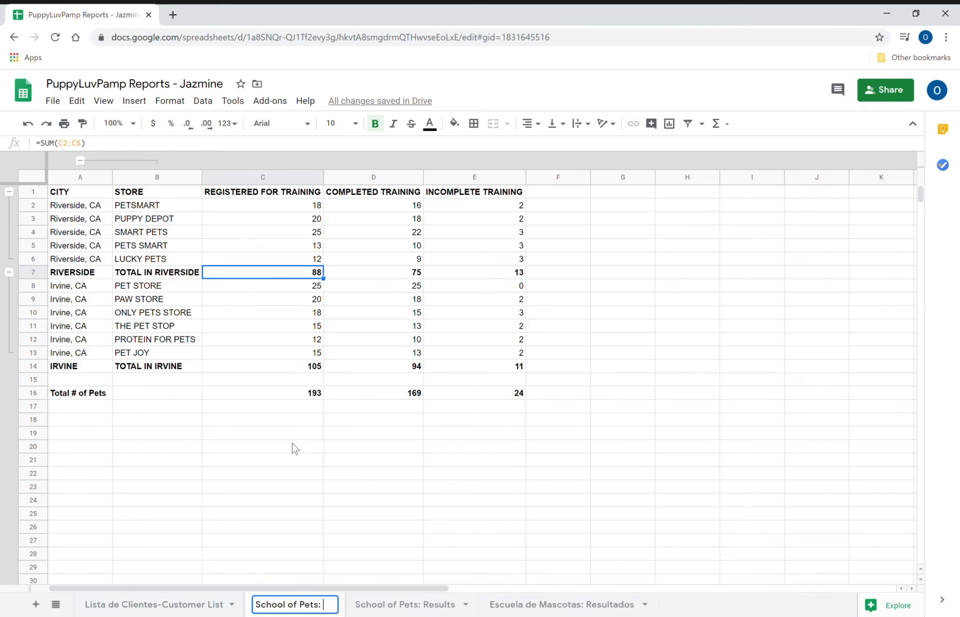
type("Results")
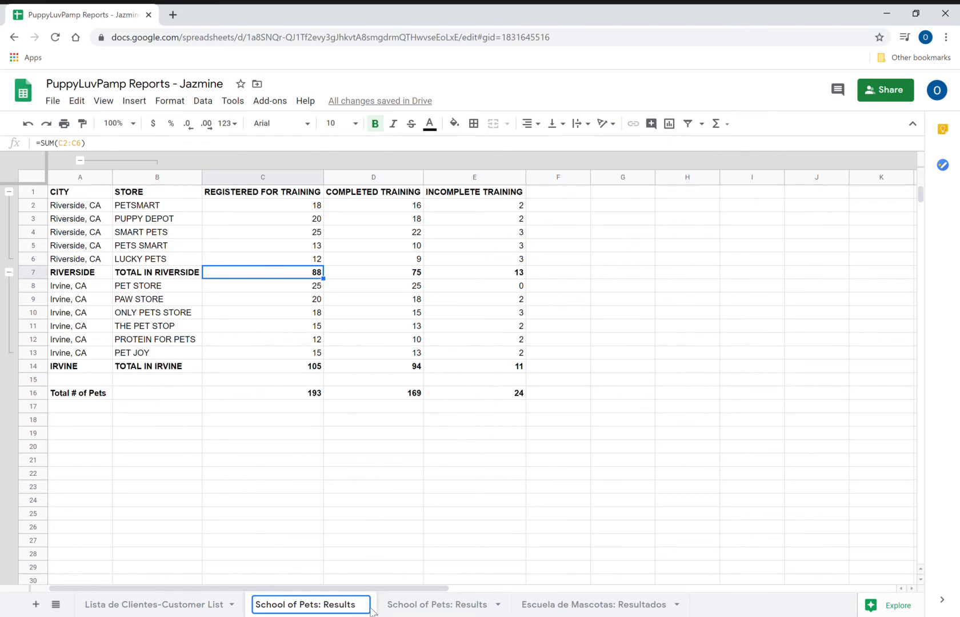
left_click(350, 517)
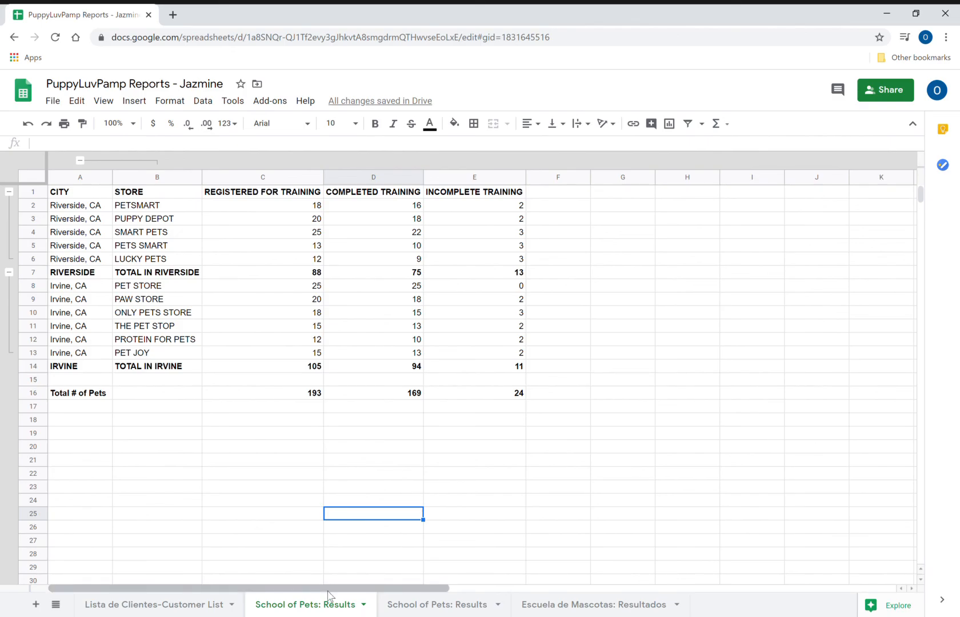
- Open Share and add the collaborator's e-mail address as a recipient
left_click(885, 87)
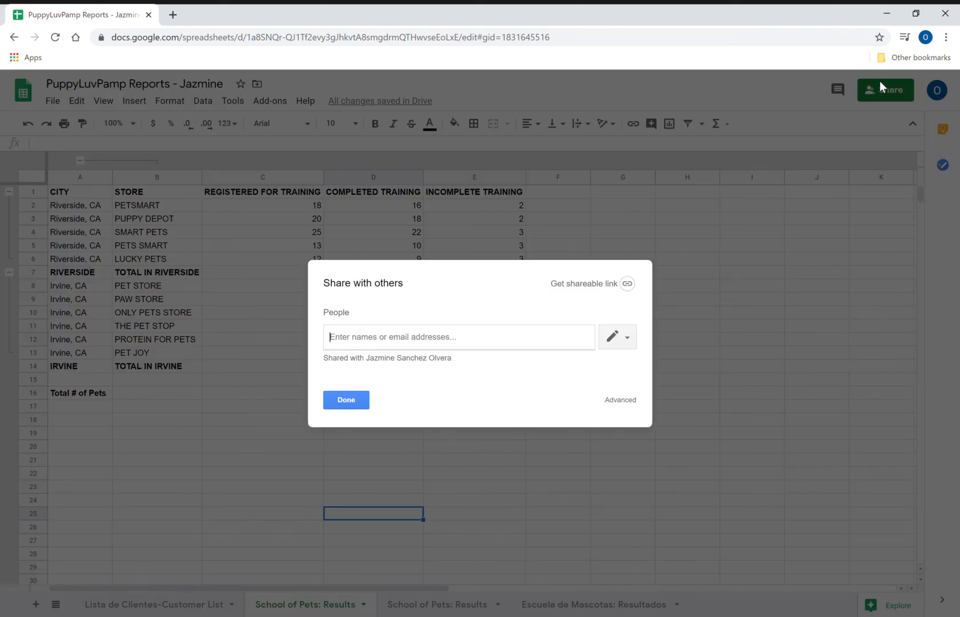
left_click(396, 346)
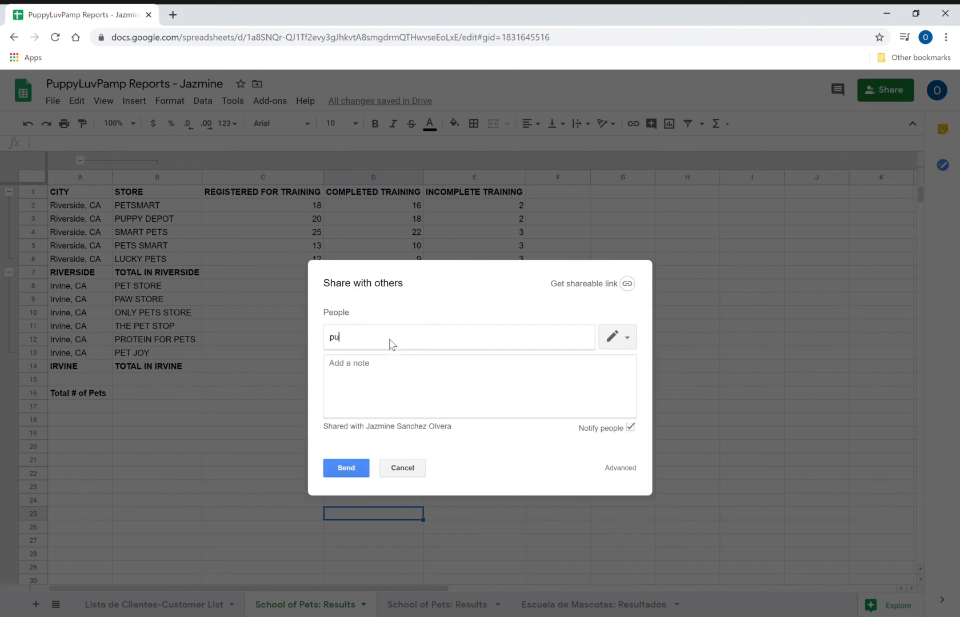
left_click(373, 372)
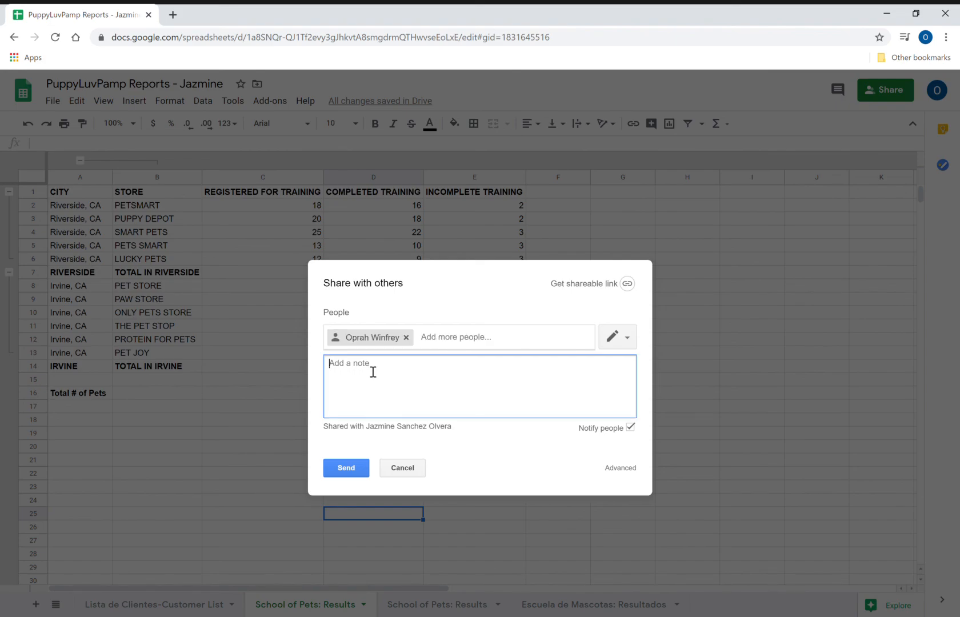
- Write the note 'Online Homework #3: Groups' signed with the sender's name, and send the invitation
type("Online Hom")
type("ework #")
type("3: Gr")
type("oups")
type("-Ja")
key("BackSpace")
key("BackSpace")
type("Jazmine")
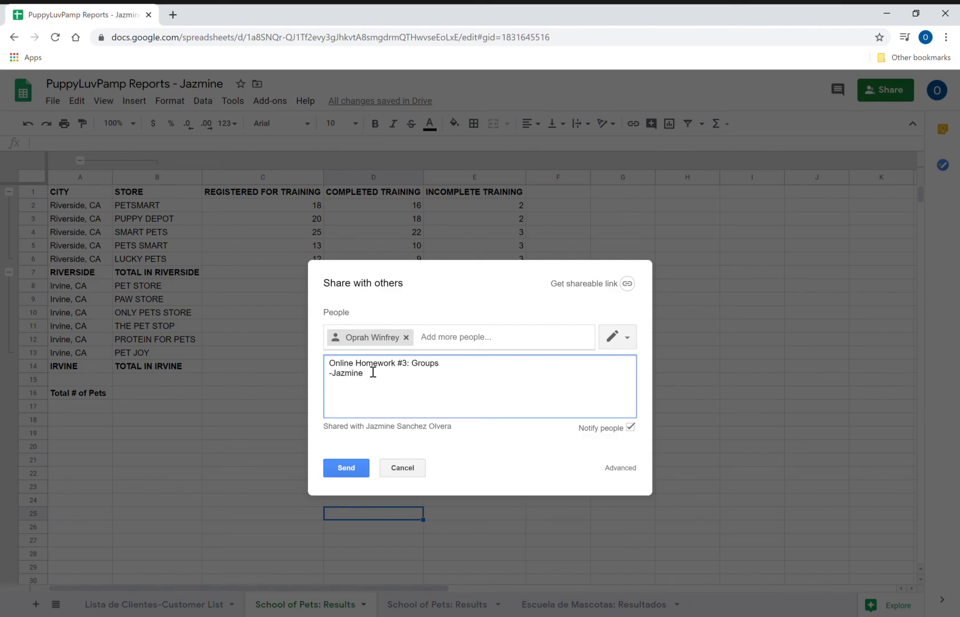
left_click(335, 374)
left_click(399, 392)
left_click(348, 471)
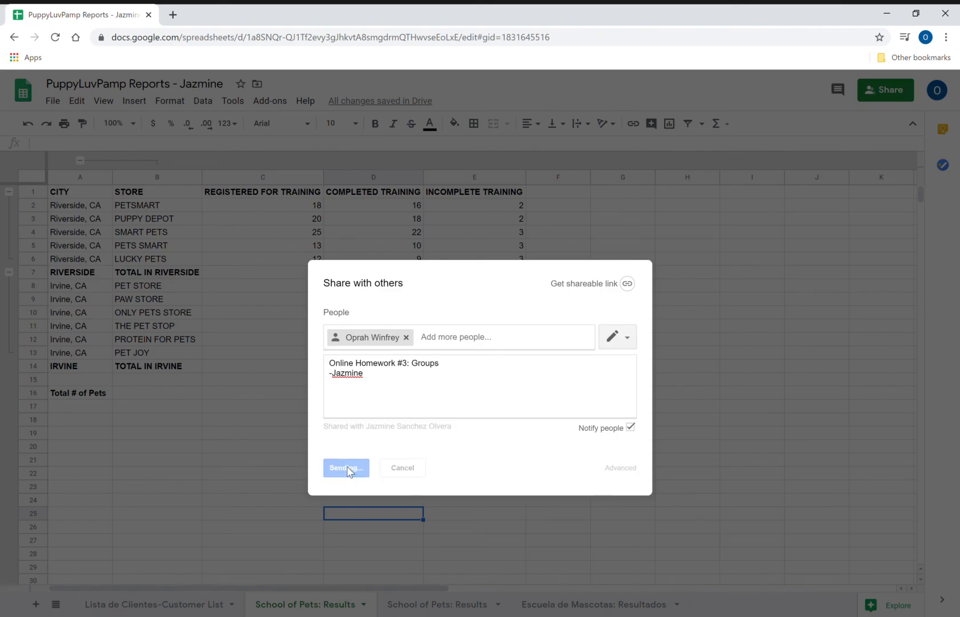